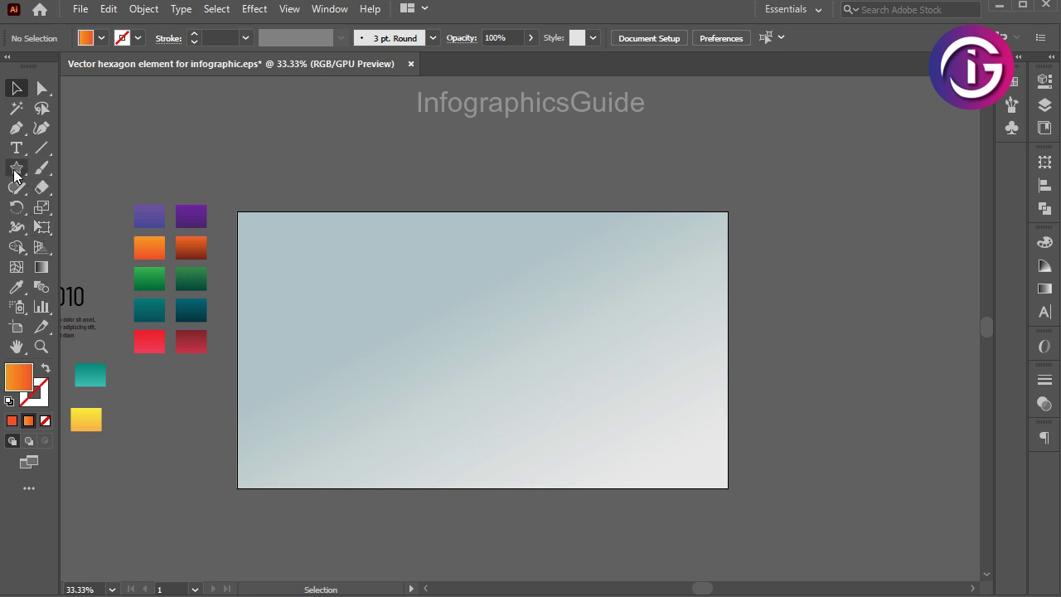
Step: Draw an orange-gradient hexagon with the Polygon tool and move it onto the artboard centre
{"action": "left_click_drag", "start_coordinate": [15, 174], "coordinate": [66, 227]}
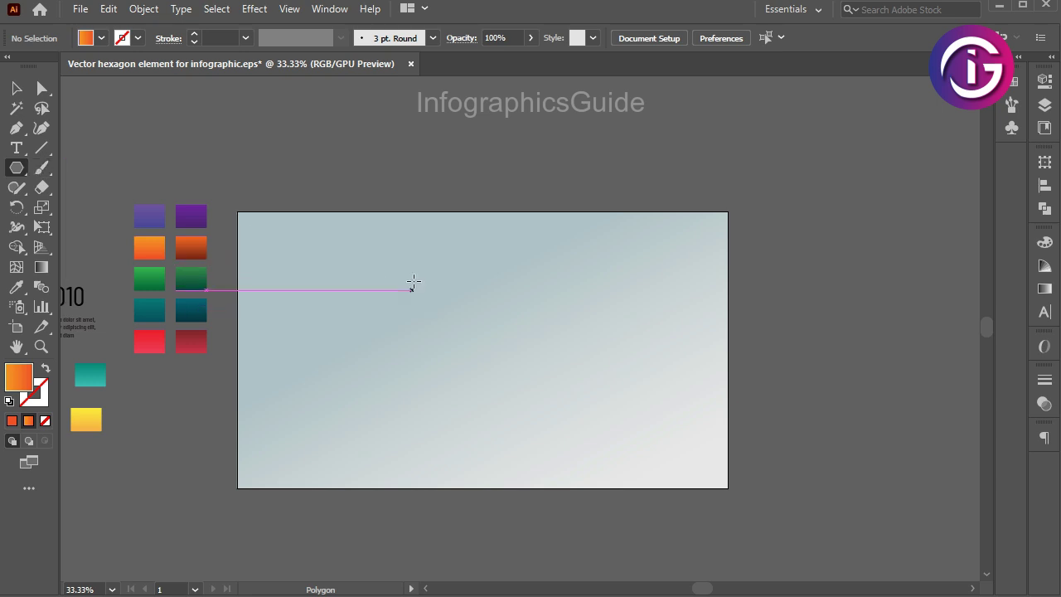
{"action": "left_click_drag", "start_coordinate": [411, 250], "coordinate": [497, 375]}
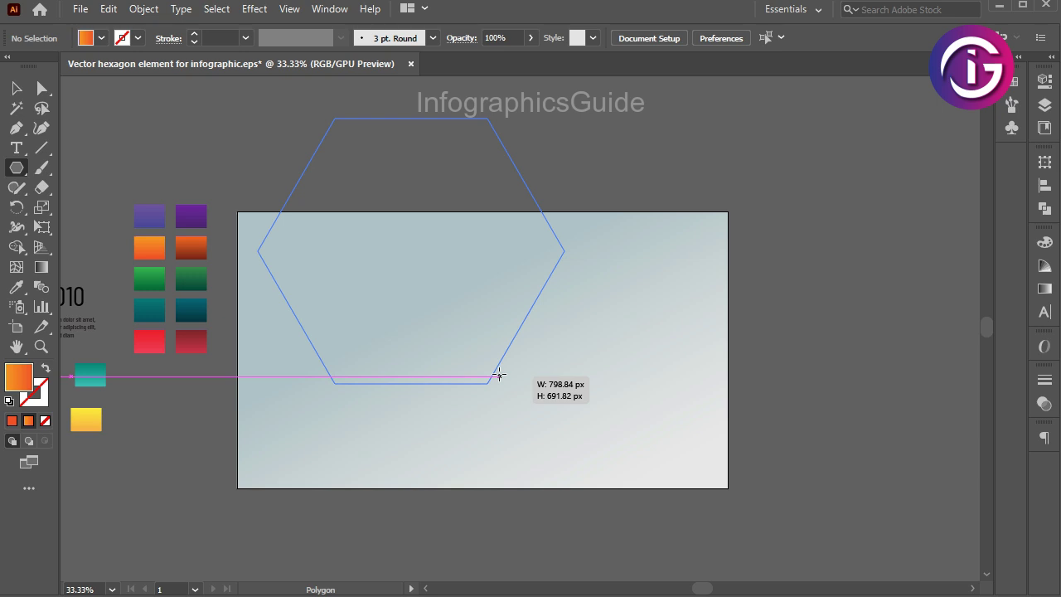
{"action": "left_click_drag", "start_coordinate": [498, 374], "coordinate": [495, 371]}
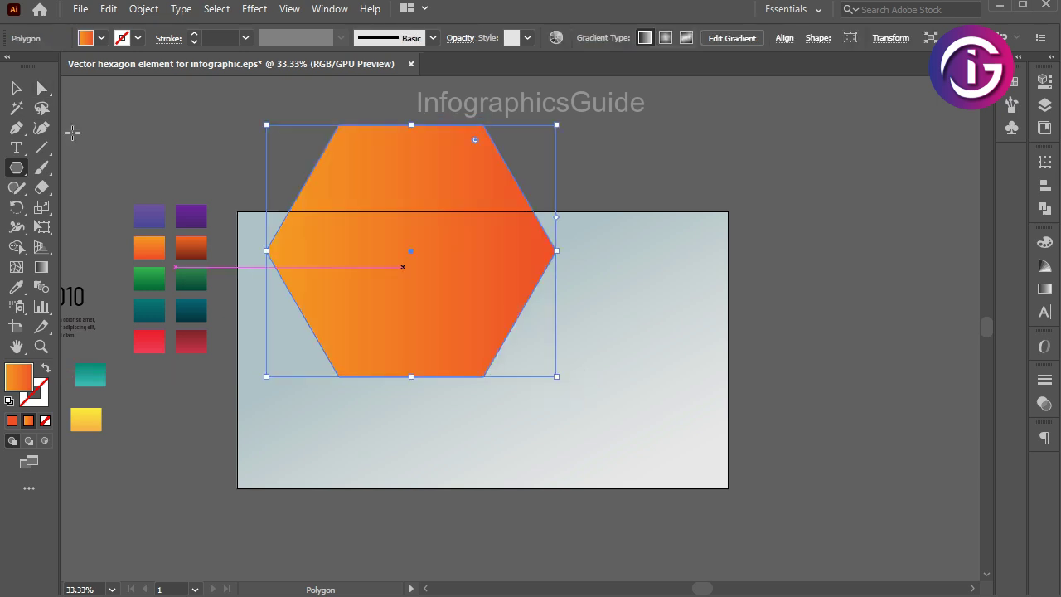
{"action": "key", "text": "v"}
{"action": "left_click_drag", "start_coordinate": [429, 224], "coordinate": [590, 296]}
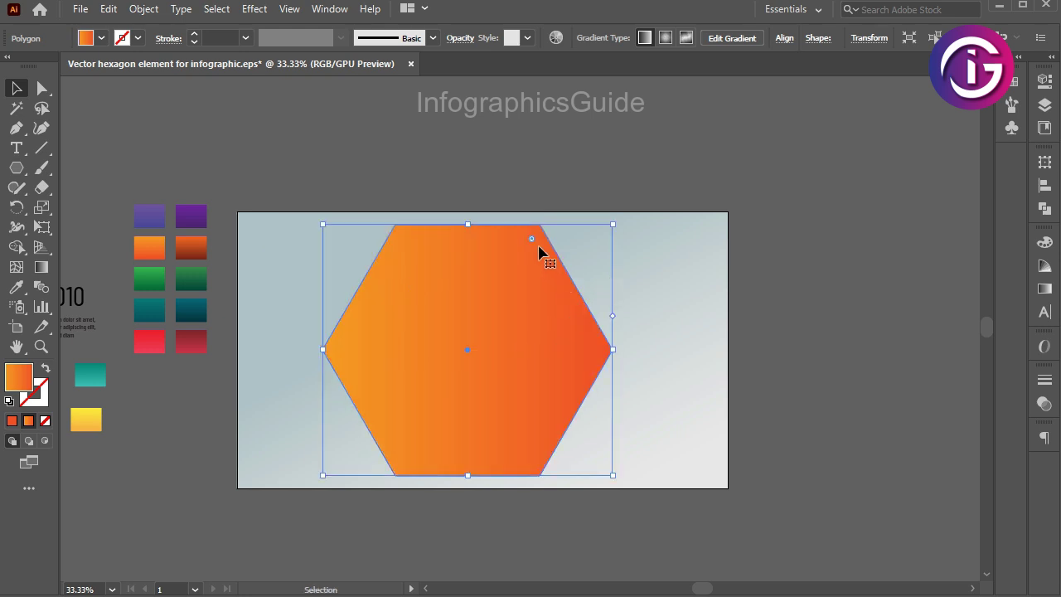
Step: Round all the hexagon's corners to about 52 px, then deselect it and pan the canvas left
{"action": "left_click_drag", "start_coordinate": [535, 239], "coordinate": [509, 243]}
{"action": "left_click", "coordinate": [725, 278]}
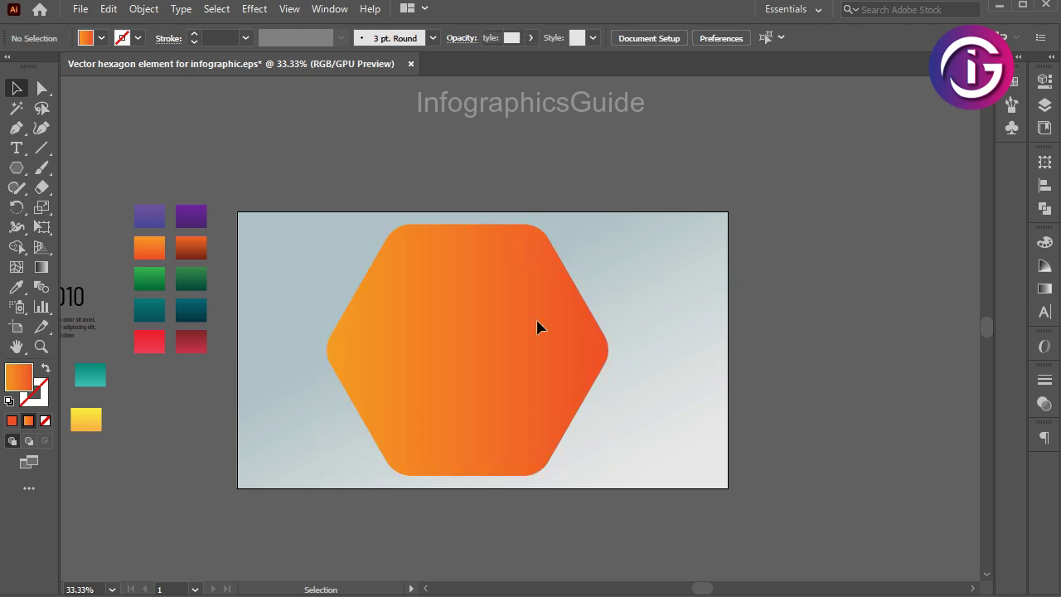
{"action": "left_click", "coordinate": [537, 328]}
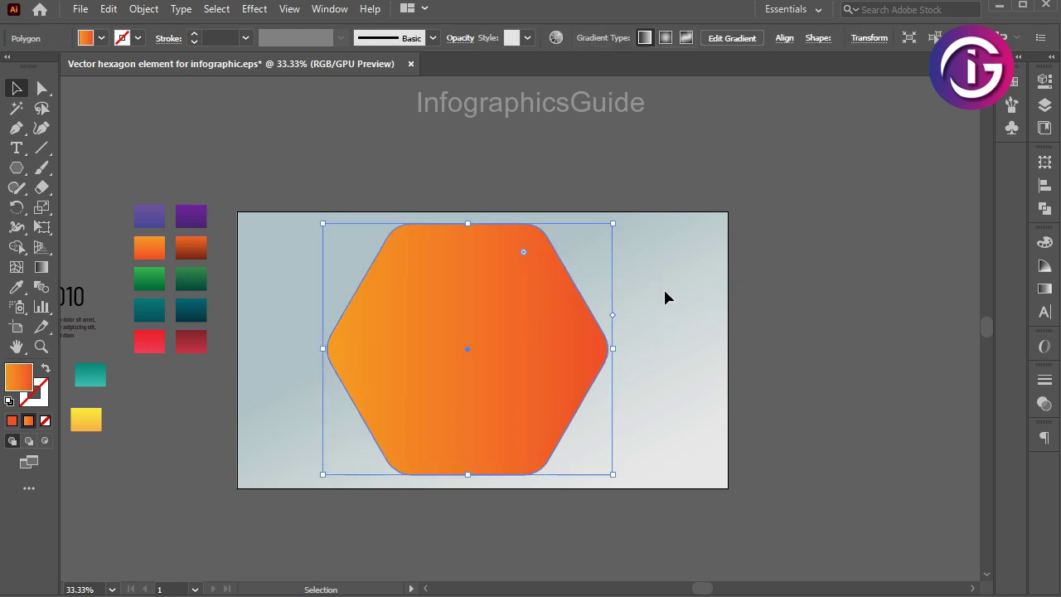
{"action": "left_click", "coordinate": [665, 296]}
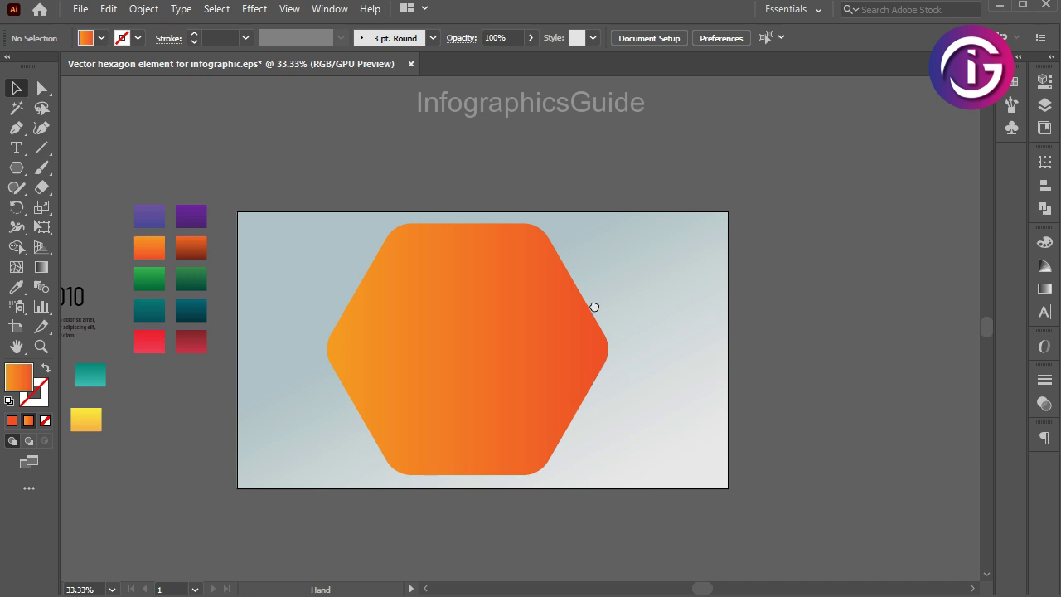
{"action": "left_click_drag", "start_coordinate": [592, 303], "coordinate": [552, 301]}
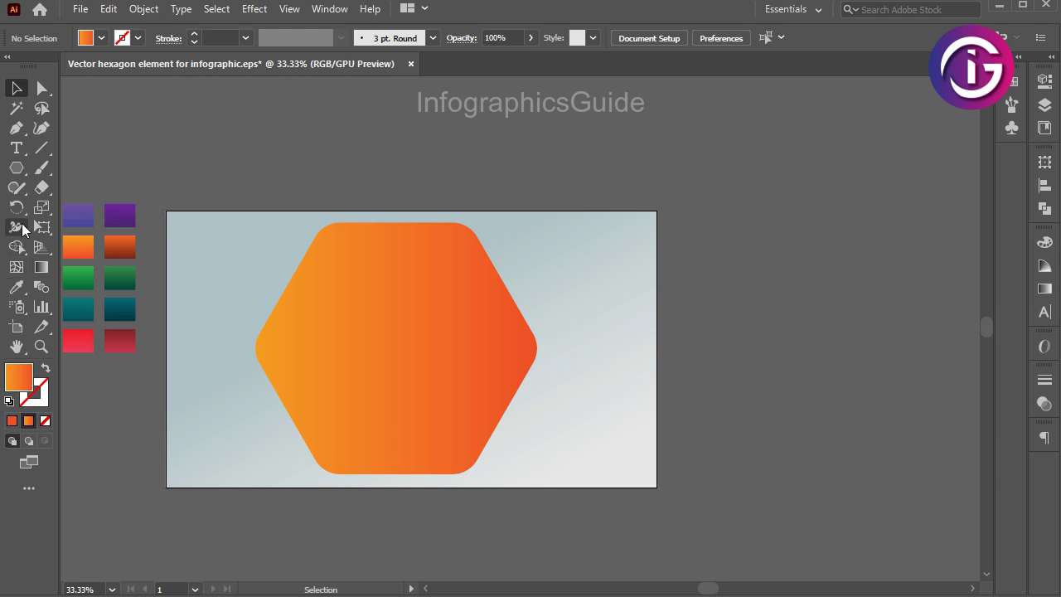
{"action": "left_click", "coordinate": [16, 170]}
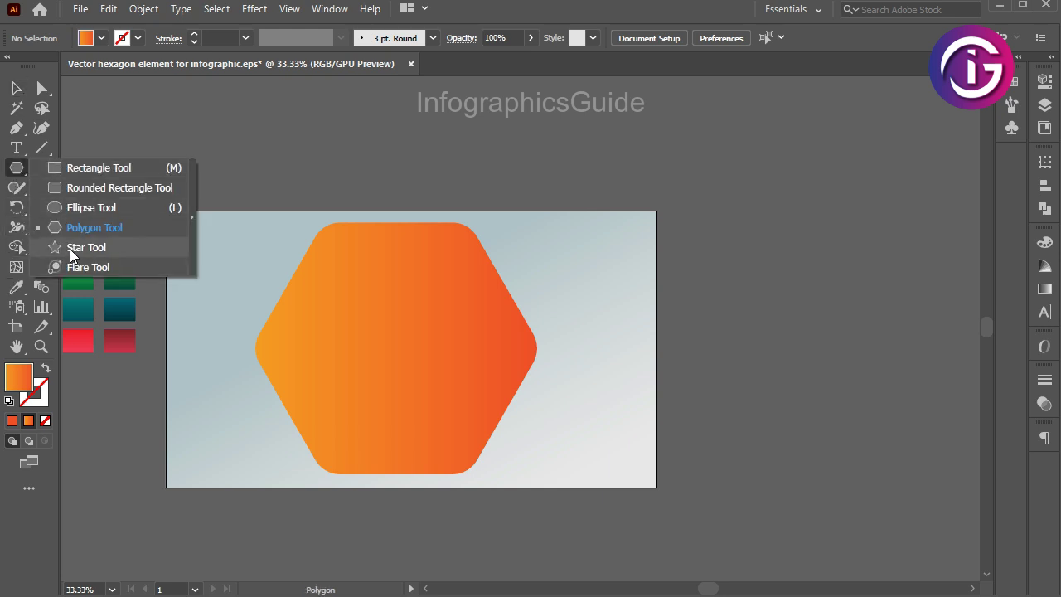
Step: Draw a five-point star to the right of the hexagon
{"action": "left_click", "coordinate": [73, 250]}
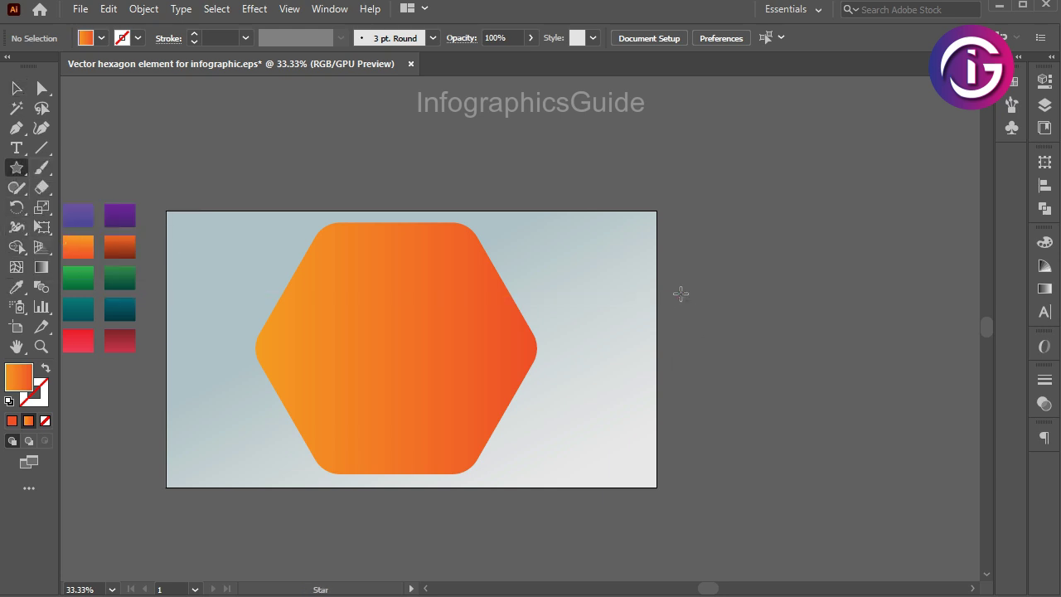
{"action": "left_click_drag", "start_coordinate": [687, 289], "coordinate": [748, 371]}
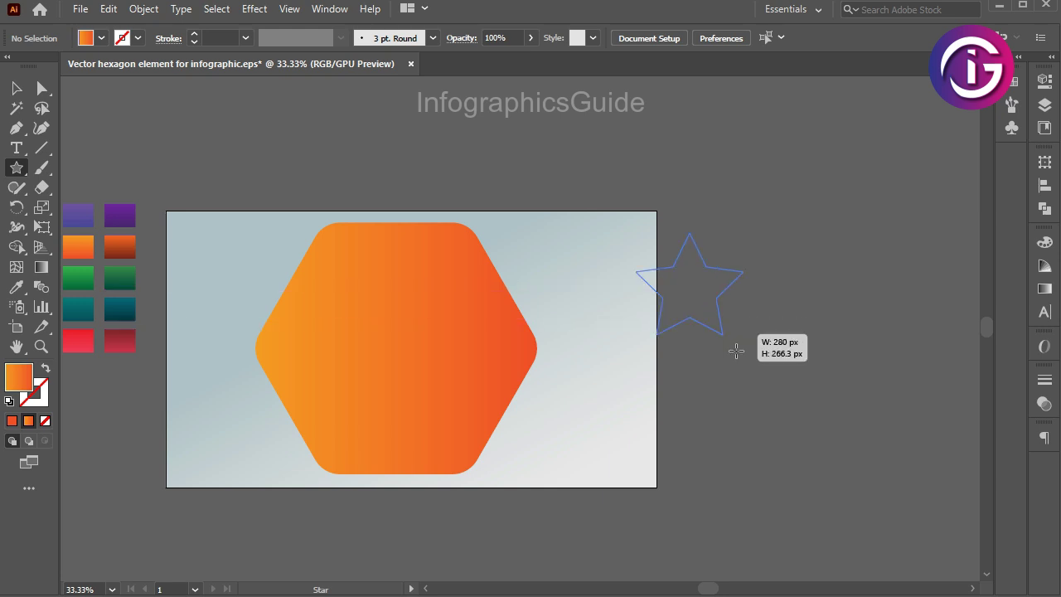
{"action": "key", "text": "a"}
{"action": "left_click", "coordinate": [737, 176]}
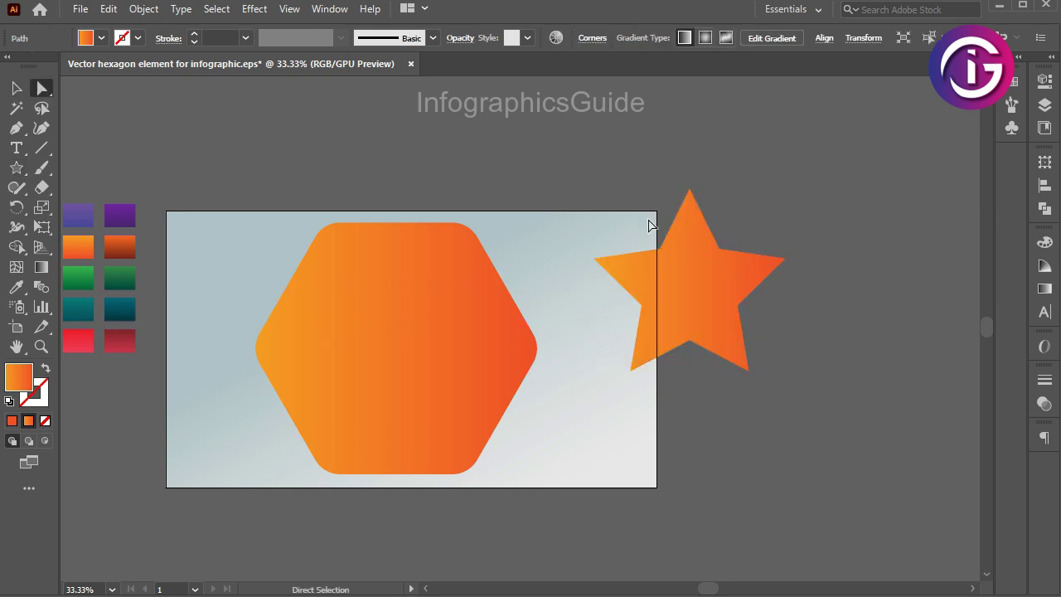
Step: Scale the star's inner points uniformly to 0%, collapsing it into five centre-joined spokes
{"action": "left_click", "coordinate": [701, 359]}
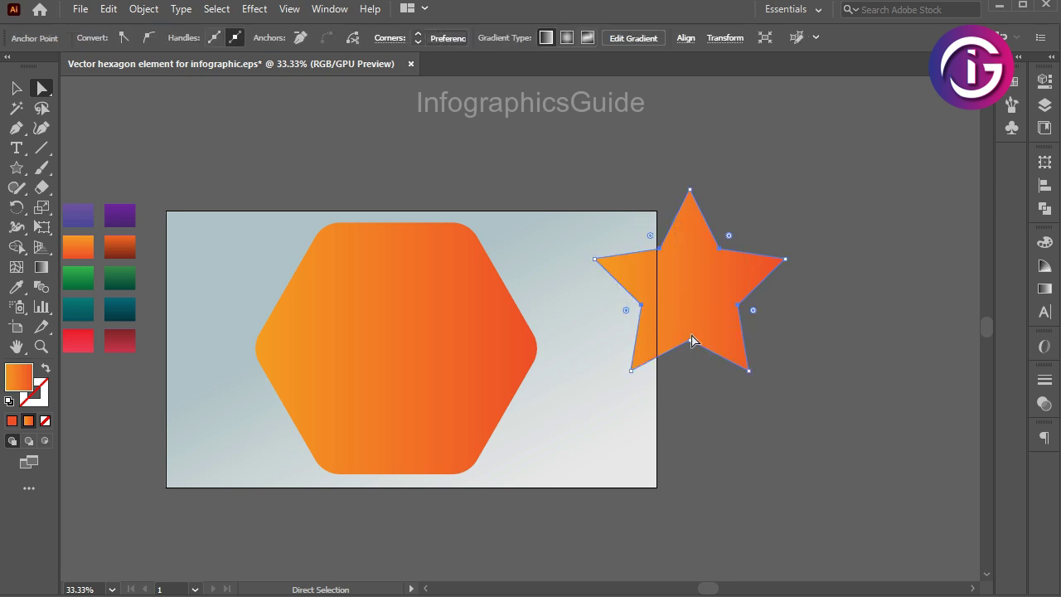
{"action": "left_click", "coordinate": [743, 322]}
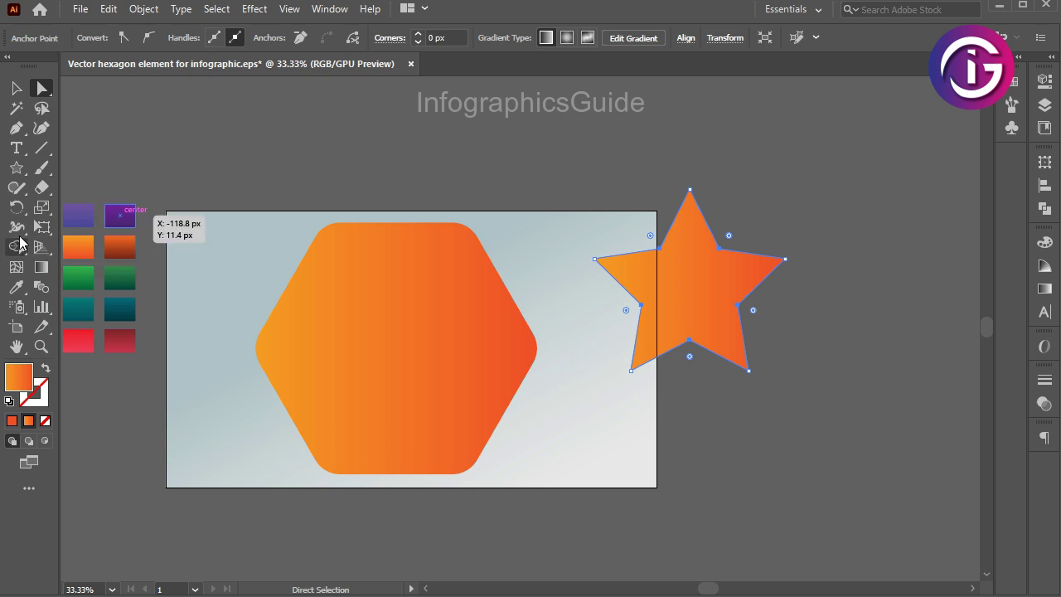
{"action": "left_click", "coordinate": [43, 209]}
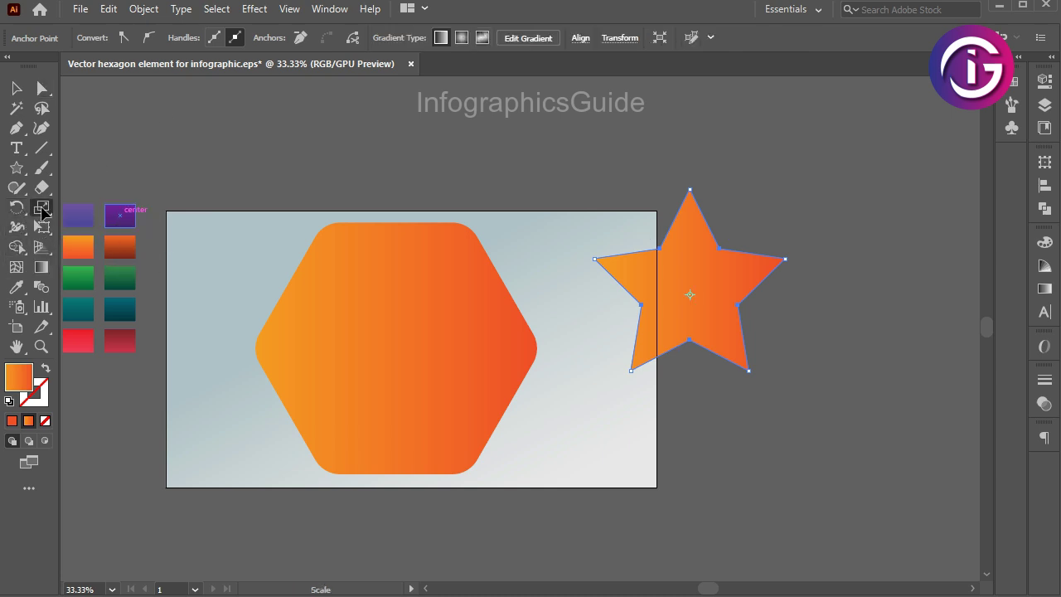
{"action": "double_click", "coordinate": [42, 209]}
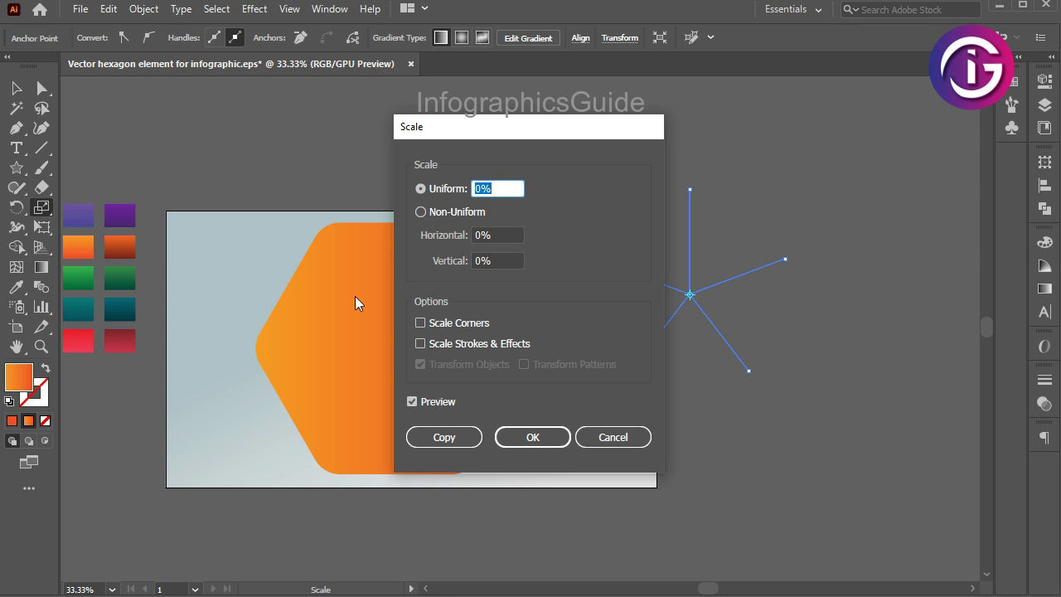
{"action": "left_click", "coordinate": [553, 438]}
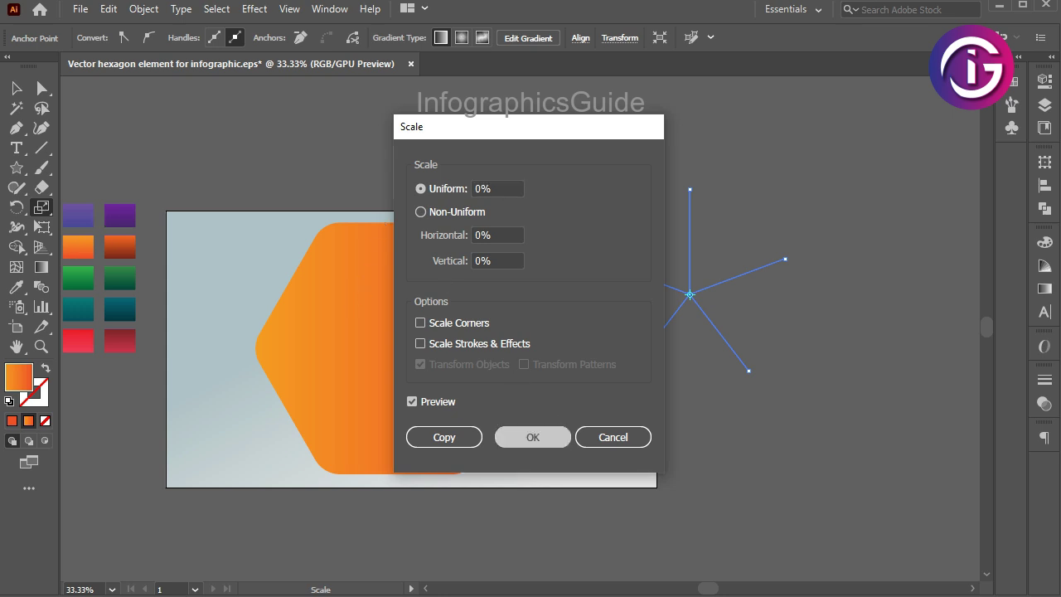
Step: Move the spoke lines over the hexagon and enlarge them past its edges
{"action": "key", "text": "v"}
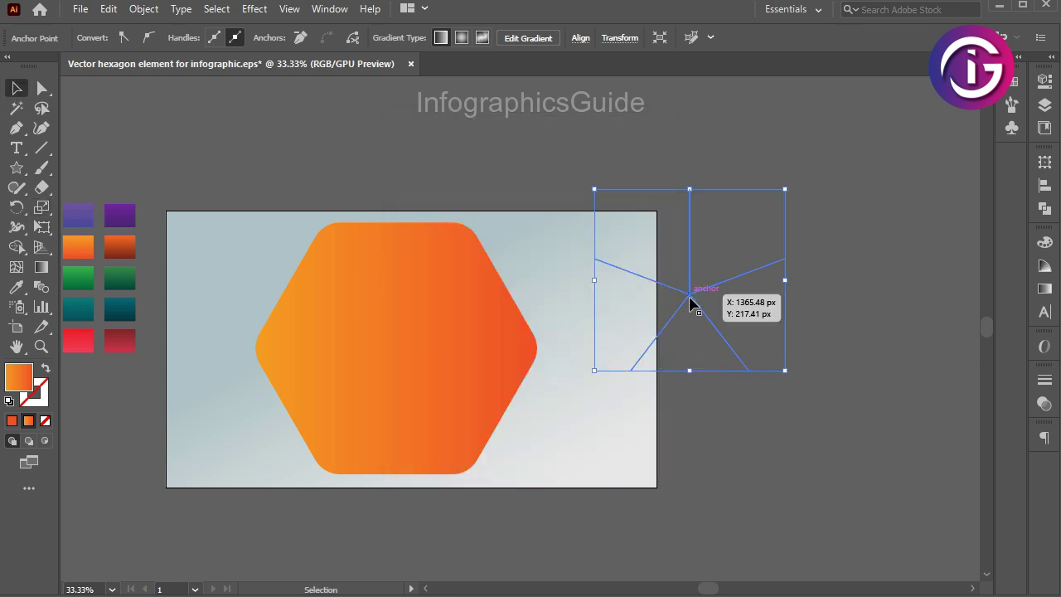
{"action": "left_click_drag", "start_coordinate": [689, 293], "coordinate": [393, 349]}
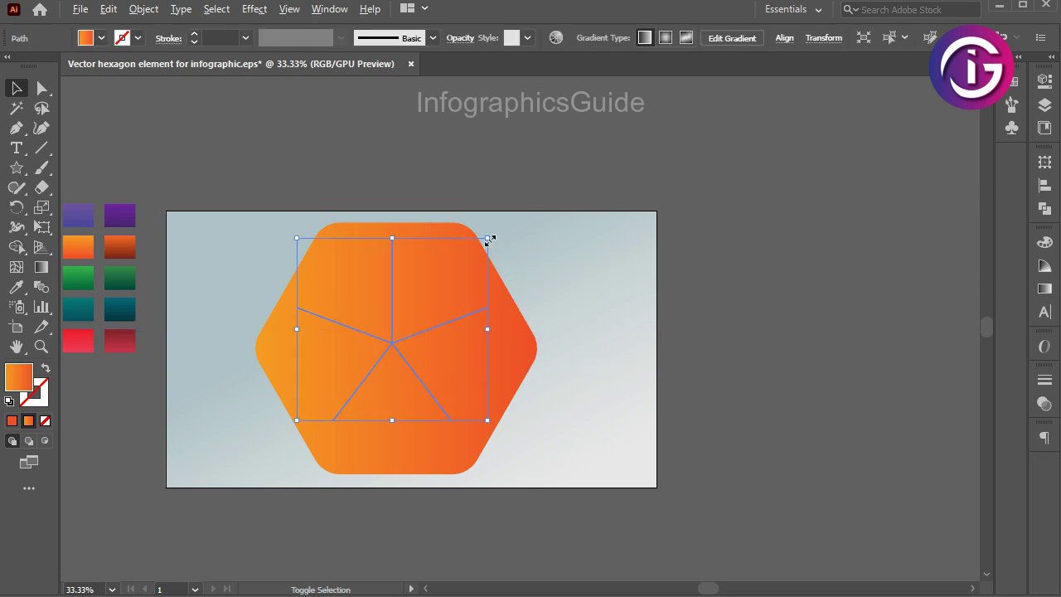
{"action": "left_click_drag", "start_coordinate": [487, 238], "coordinate": [544, 192]}
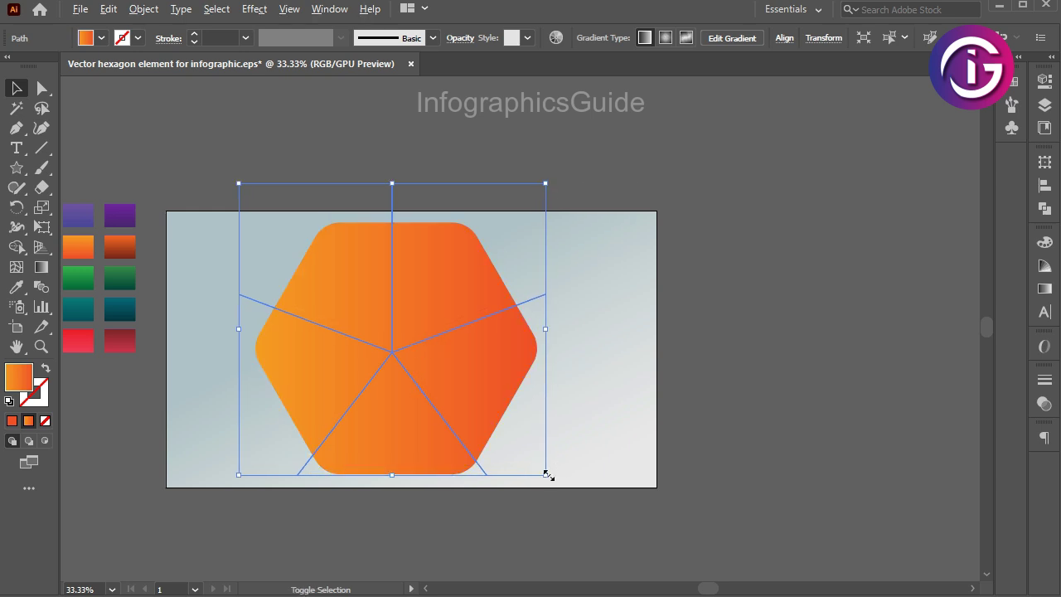
{"action": "left_click_drag", "start_coordinate": [545, 474], "coordinate": [559, 486]}
{"action": "left_click_drag", "start_coordinate": [392, 358], "coordinate": [395, 348]}
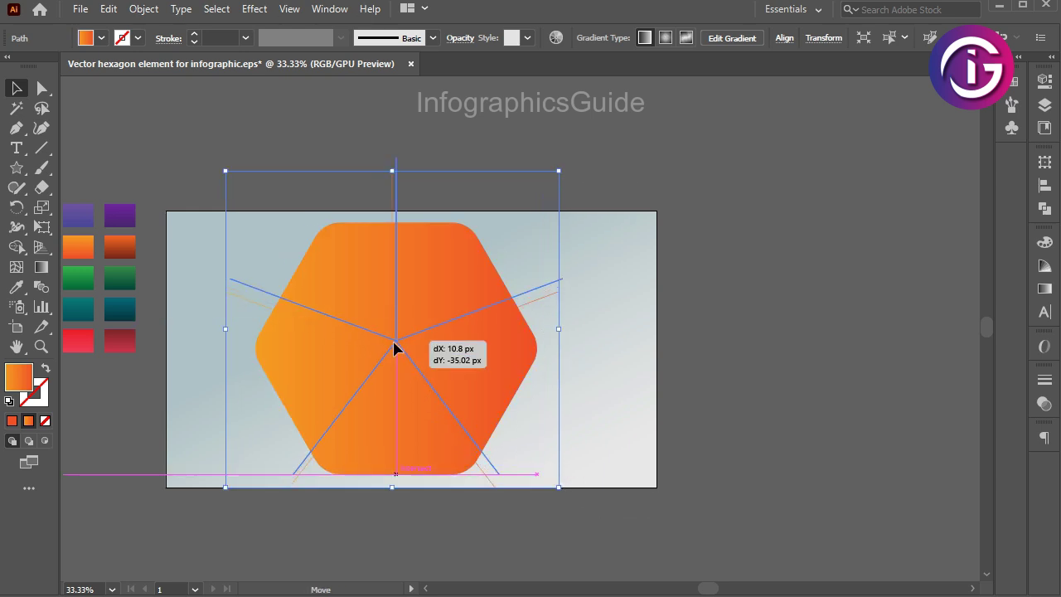
Step: Align the spoke lines to the hexagon's horizontal and vertical centres
{"action": "left_click", "coordinate": [450, 315]}
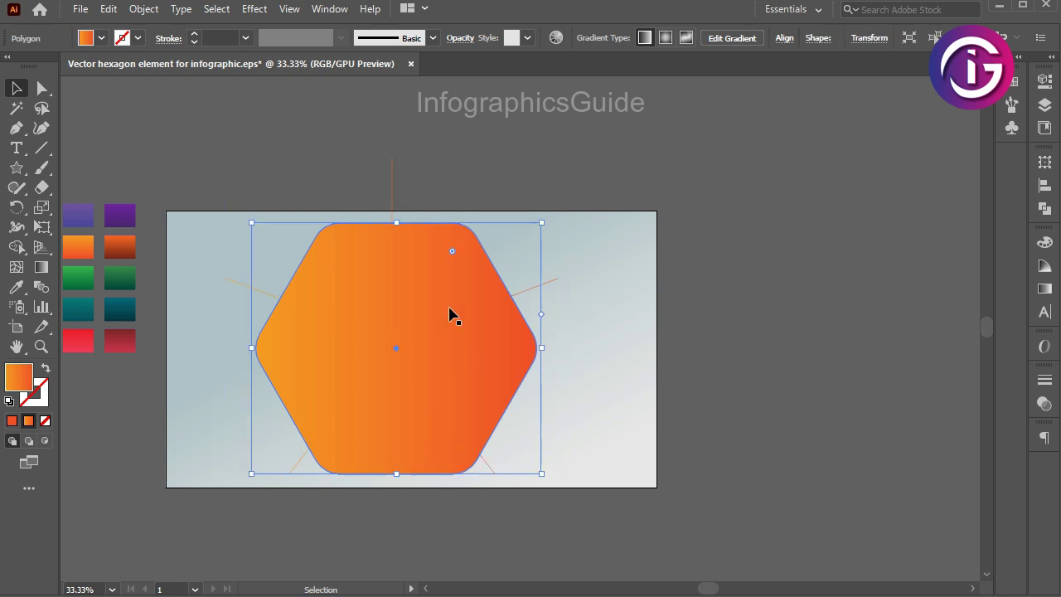
{"action": "left_click", "coordinate": [393, 196]}
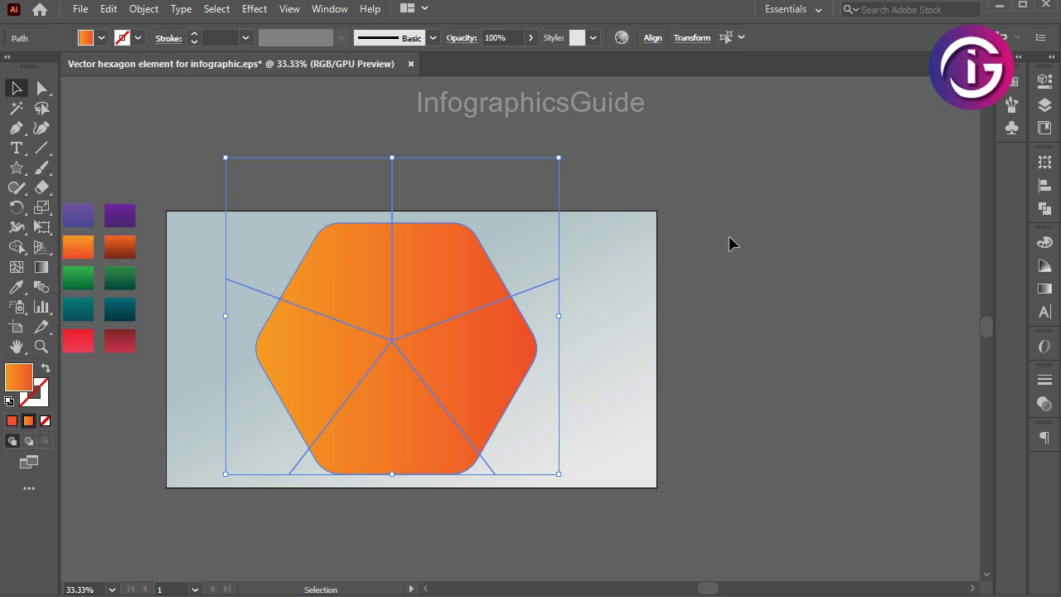
{"action": "left_click", "coordinate": [653, 39]}
{"action": "left_click", "coordinate": [516, 83]}
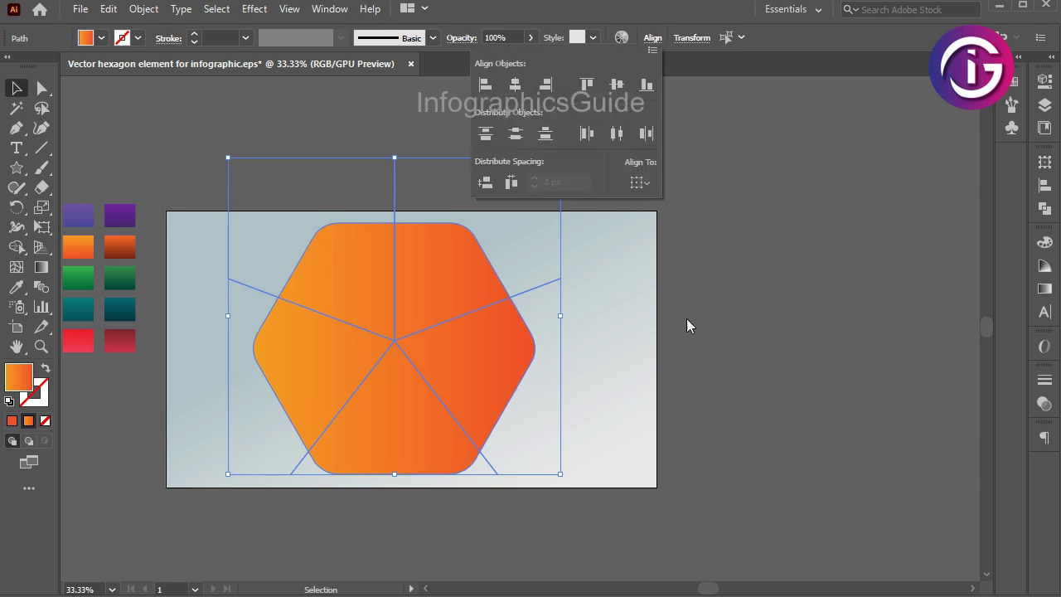
{"action": "left_click", "coordinate": [686, 318]}
{"action": "left_click", "coordinate": [408, 350]}
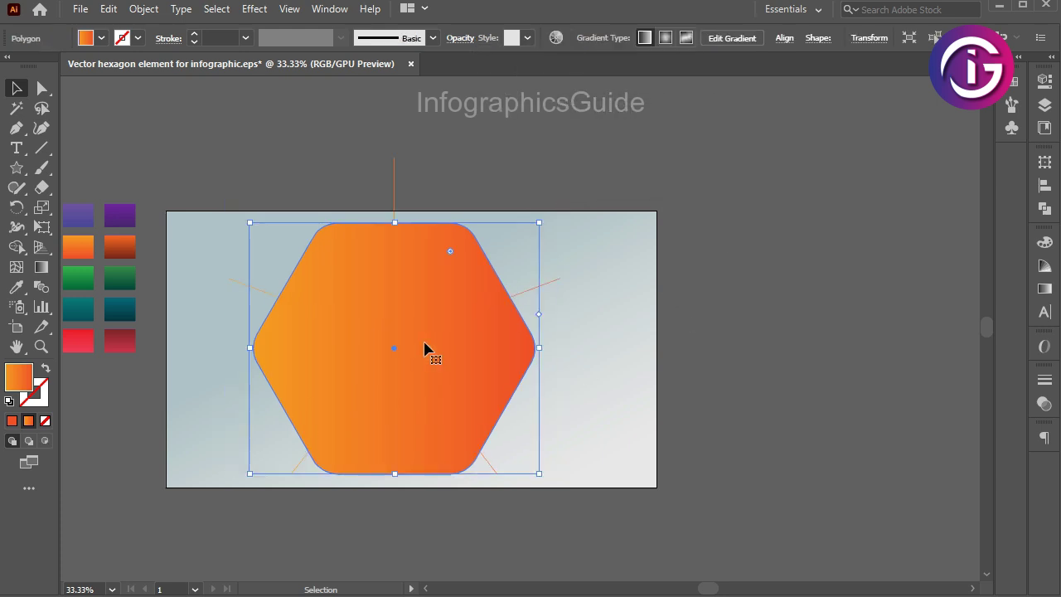
{"action": "left_click", "coordinate": [395, 205], "text": "shift"}
{"action": "left_click", "coordinate": [554, 240]}
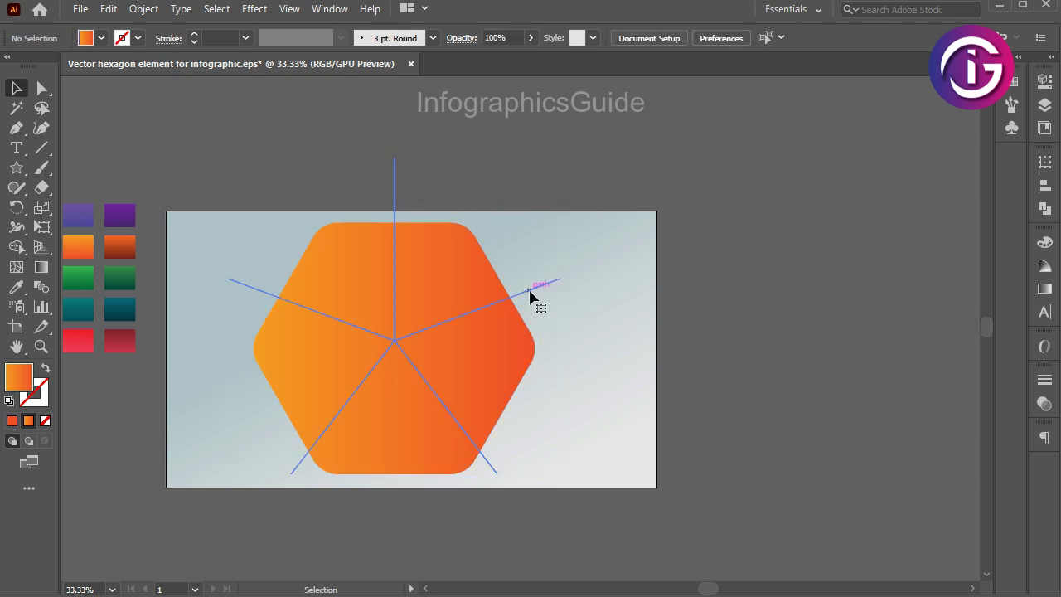
Step: Fit the artboard in view with Ctrl+0 and select the five cutting lines
{"action": "left_click", "coordinate": [529, 292]}
{"action": "left_click", "coordinate": [497, 351], "text": "shift"}
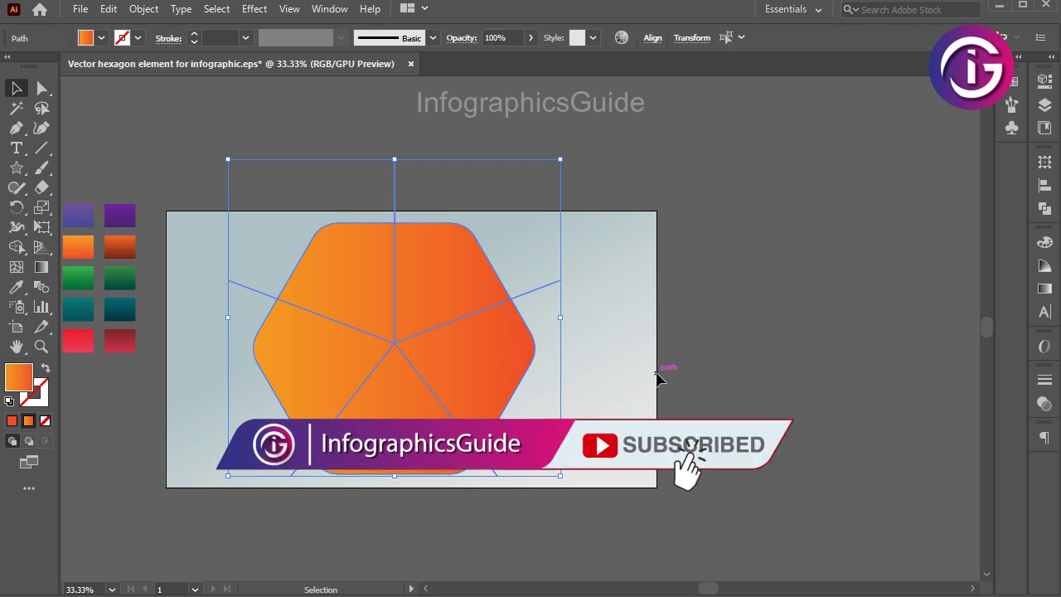
{"action": "left_click", "coordinate": [530, 367], "text": "ctrl"}
{"action": "left_click", "coordinate": [511, 367], "text": "ctrl"}
{"action": "left_click", "coordinate": [544, 360], "text": "ctrl+alt"}
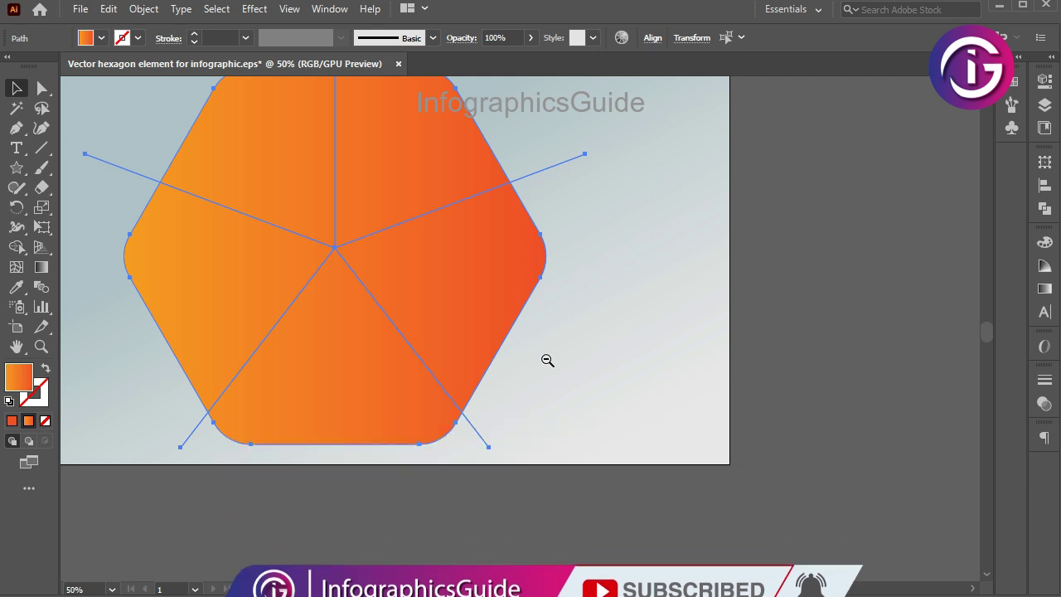
{"action": "left_click", "coordinate": [544, 356]}
{"action": "key", "text": "ctrl+0"}
{"action": "left_click", "coordinate": [744, 233]}
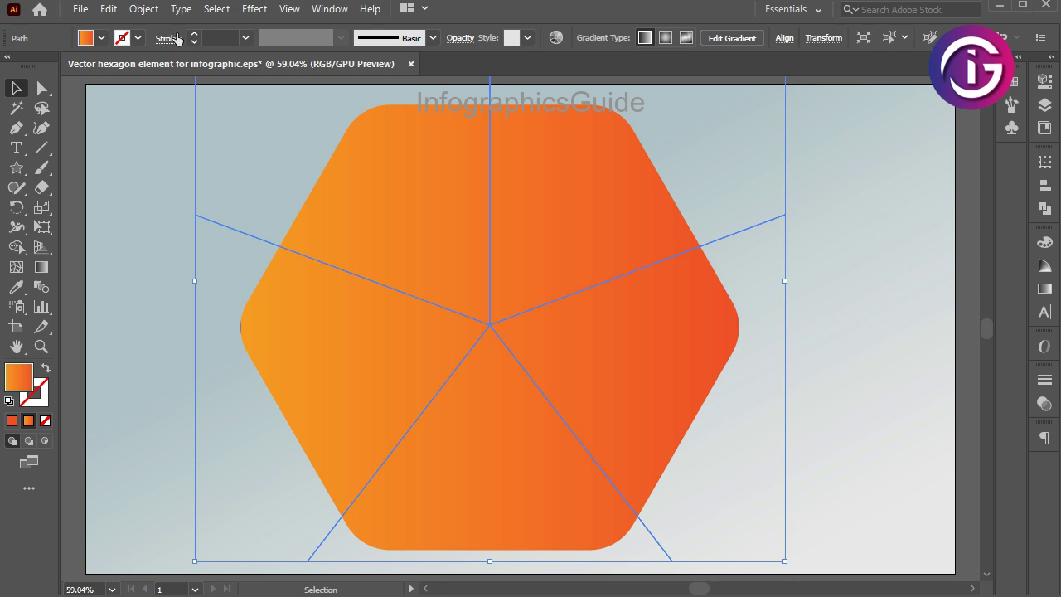
{"action": "left_click", "coordinate": [143, 9]}
{"action": "mouse_move", "coordinate": [204, 396]}
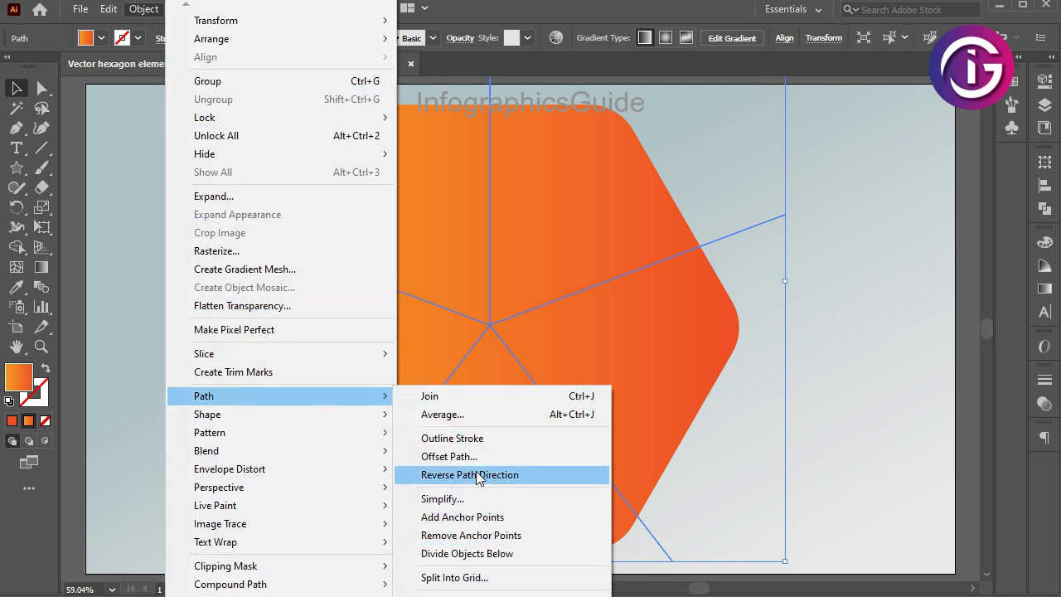
Step: Split the hexagon into five wedges along the lines, test-moving one wedge then undoing
{"action": "left_click", "coordinate": [465, 553]}
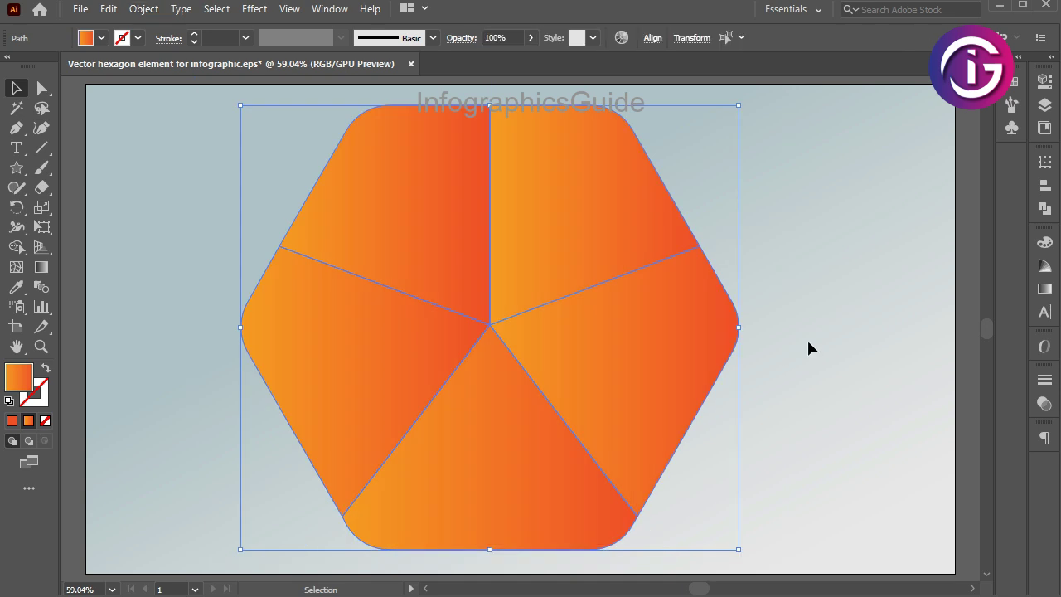
{"action": "left_click", "coordinate": [775, 389]}
{"action": "key", "text": "ctrl+minus"}
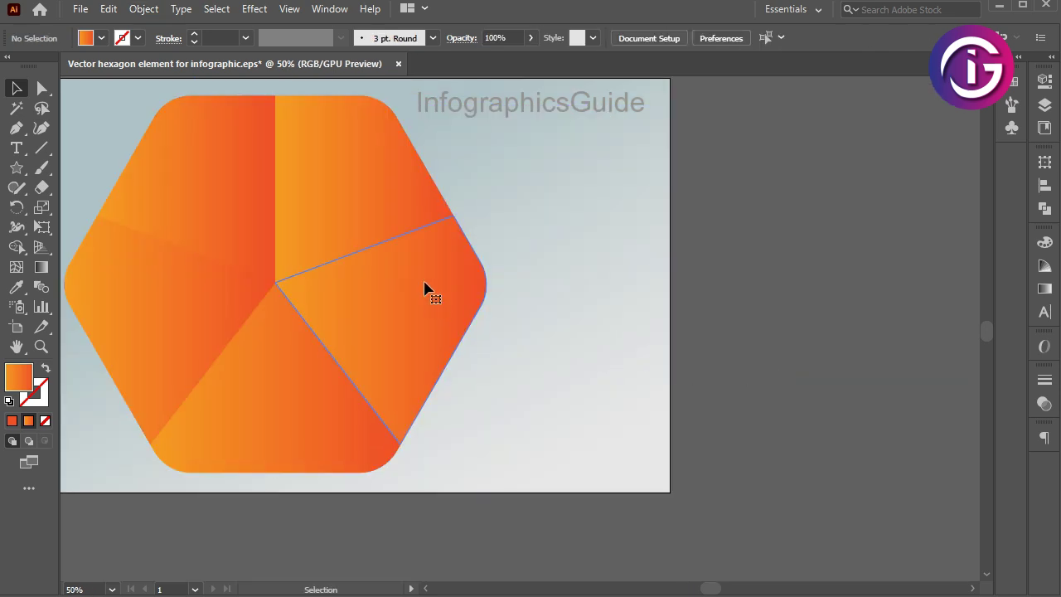
{"action": "left_click", "coordinate": [428, 291]}
{"action": "left_click_drag", "start_coordinate": [381, 245], "coordinate": [169, 295]}
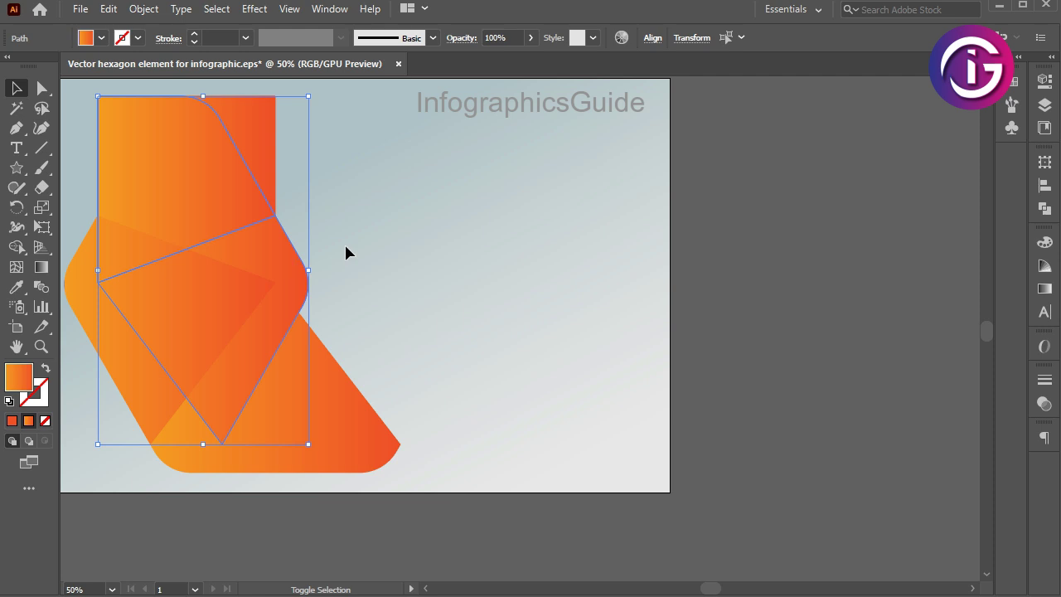
{"action": "key", "text": "ctrl+z"}
Step: Select all five wedges and recentre the hexagon in the view
{"action": "left_click", "coordinate": [362, 177], "text": "shift"}
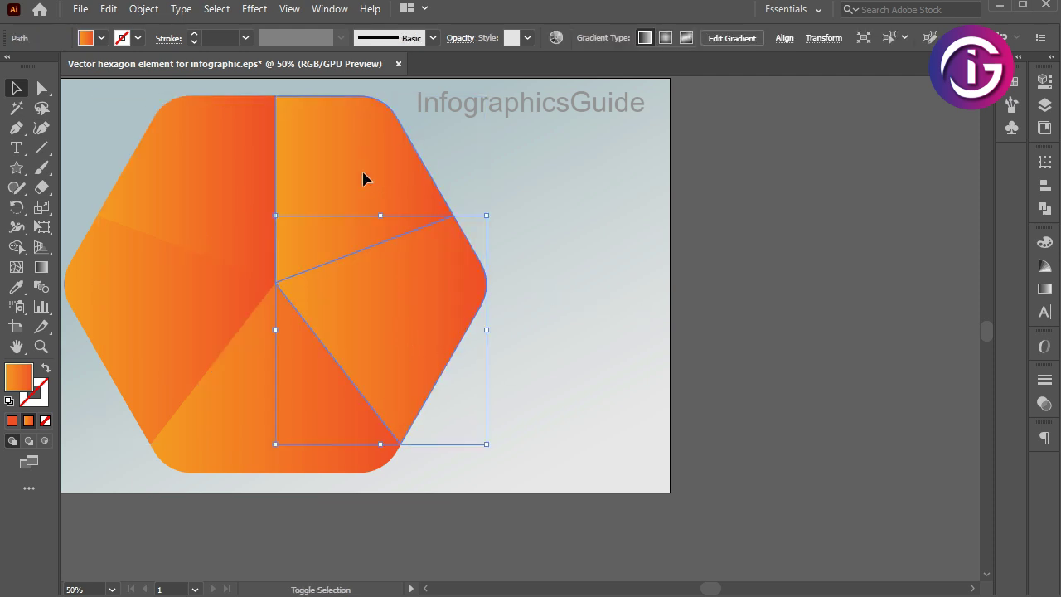
{"action": "left_click", "coordinate": [213, 138], "text": "shift"}
{"action": "left_click", "coordinate": [166, 332], "text": "shift"}
{"action": "left_click", "coordinate": [304, 402], "text": "shift"}
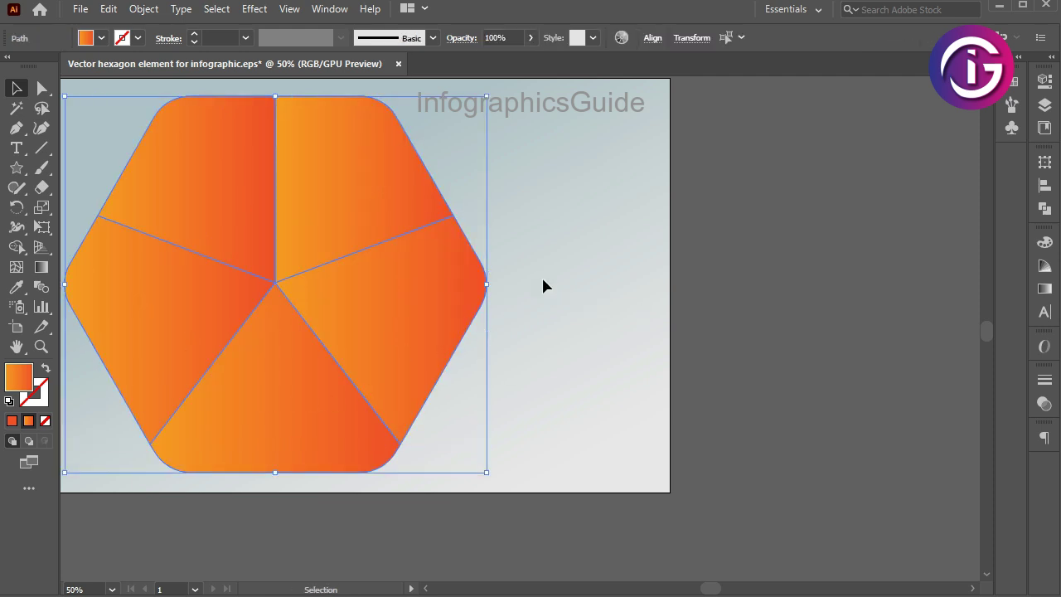
{"action": "left_click_drag", "start_coordinate": [535, 295], "coordinate": [623, 296]}
Step: Offset the five wedge paths by -10 px to create inset copies
{"action": "left_click", "coordinate": [144, 9]}
{"action": "mouse_move", "coordinate": [204, 395]}
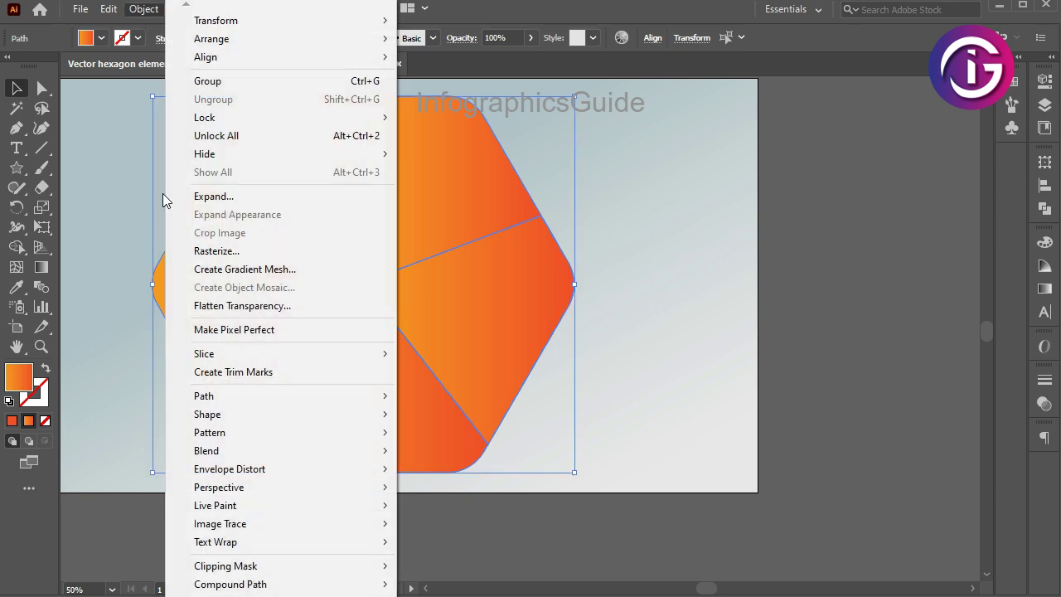
{"action": "left_click", "coordinate": [449, 456]}
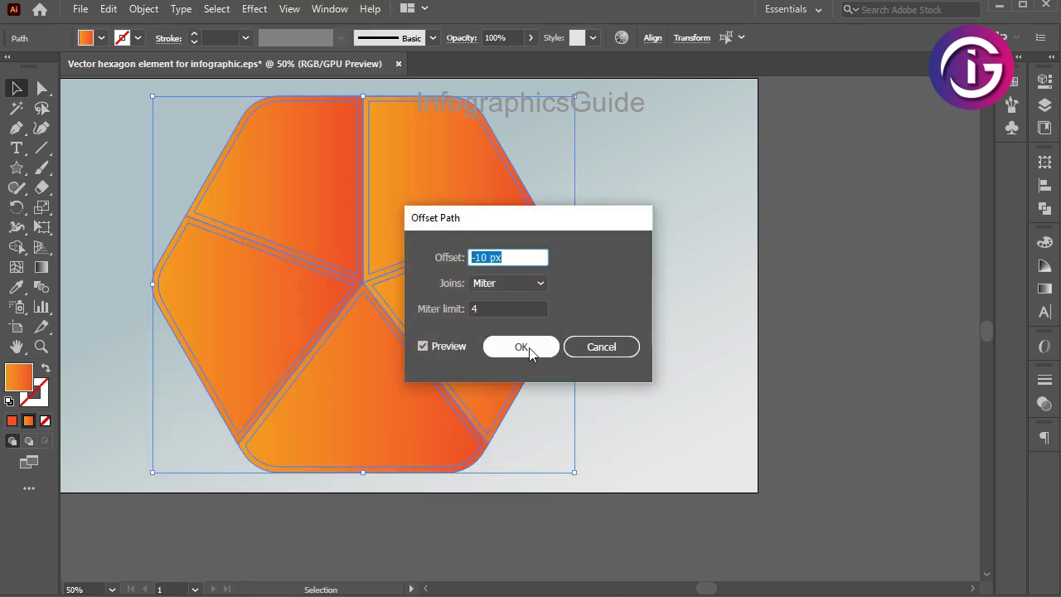
{"action": "left_click", "coordinate": [521, 346]}
{"action": "left_click", "coordinate": [699, 381]}
Step: Select all five inset wedges and move them to the right of the original
{"action": "left_click", "coordinate": [483, 341]}
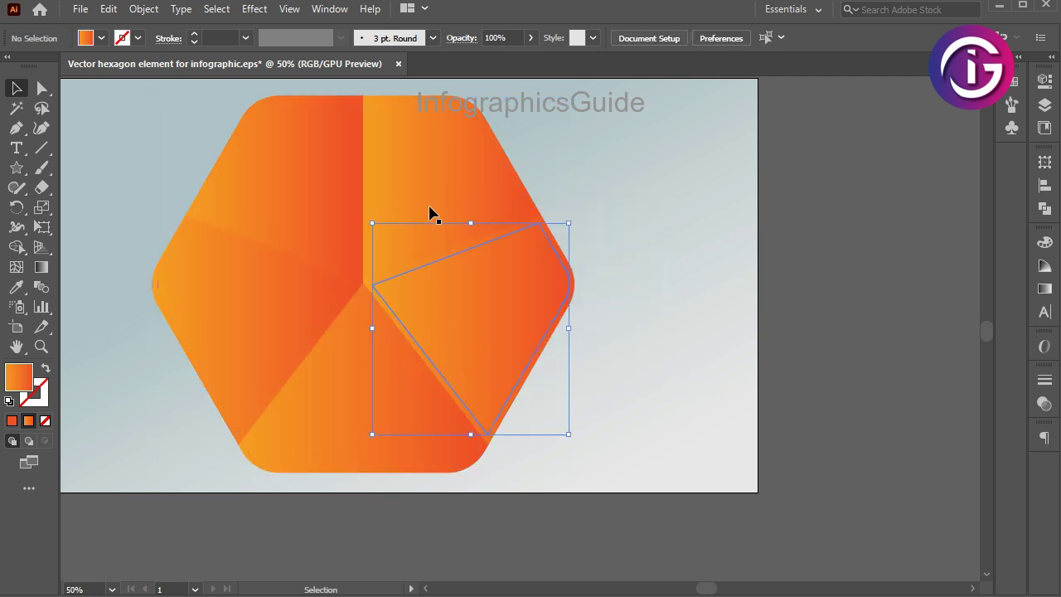
{"action": "left_click", "coordinate": [429, 213], "text": "shift"}
{"action": "left_click", "coordinate": [274, 284], "text": "shift"}
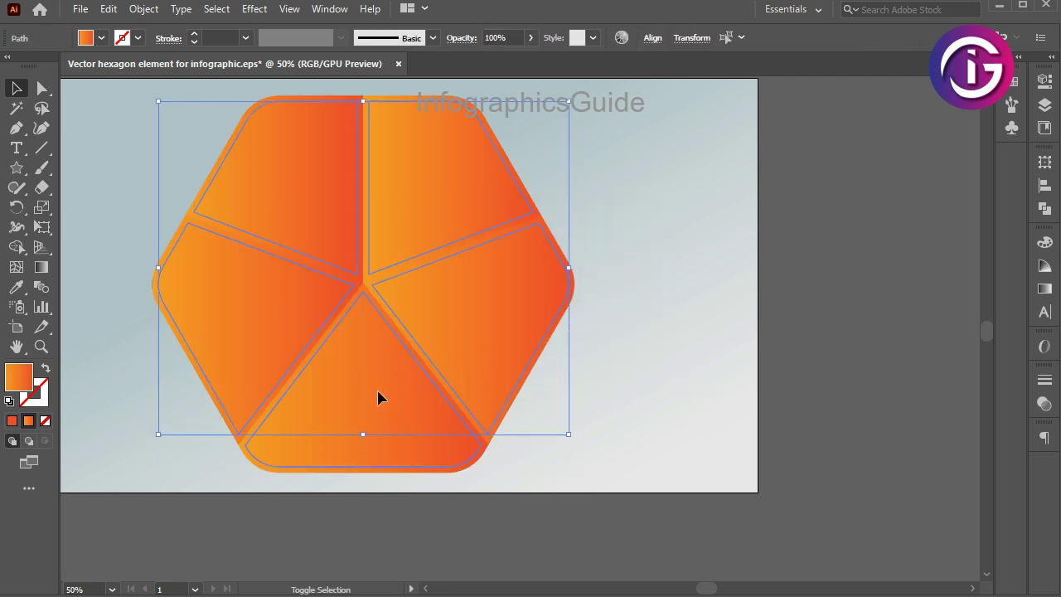
{"action": "left_click", "coordinate": [377, 394], "text": "shift"}
{"action": "left_click_drag", "start_coordinate": [362, 404], "coordinate": [827, 404]}
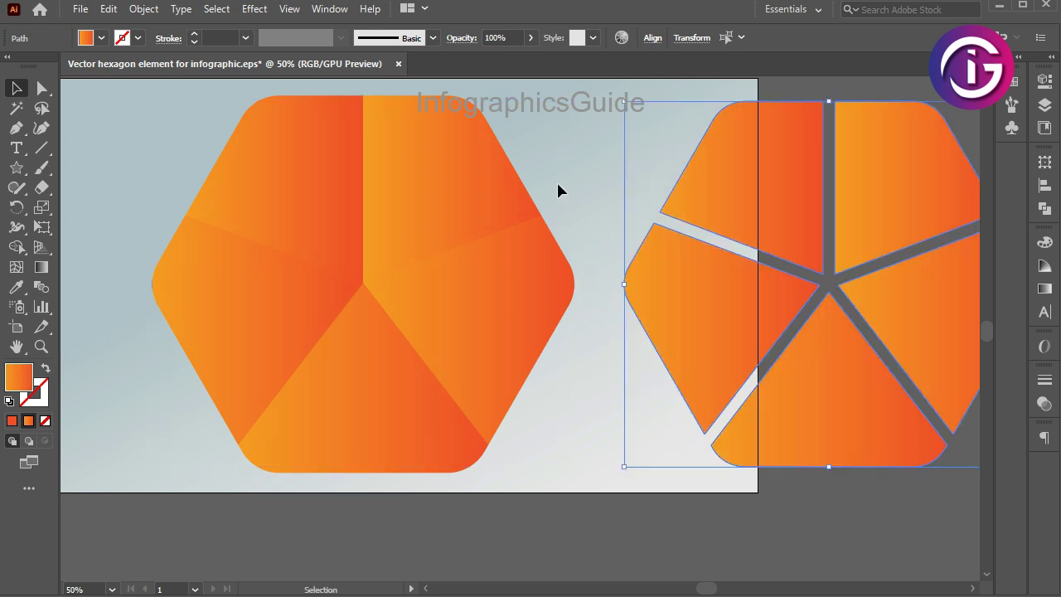
Step: Delete the original solid hexagon and move the gapped hexagon to the artboard centre
{"action": "left_click", "coordinate": [557, 187]}
{"action": "left_click", "coordinate": [249, 409]}
{"action": "key", "text": "Delete"}
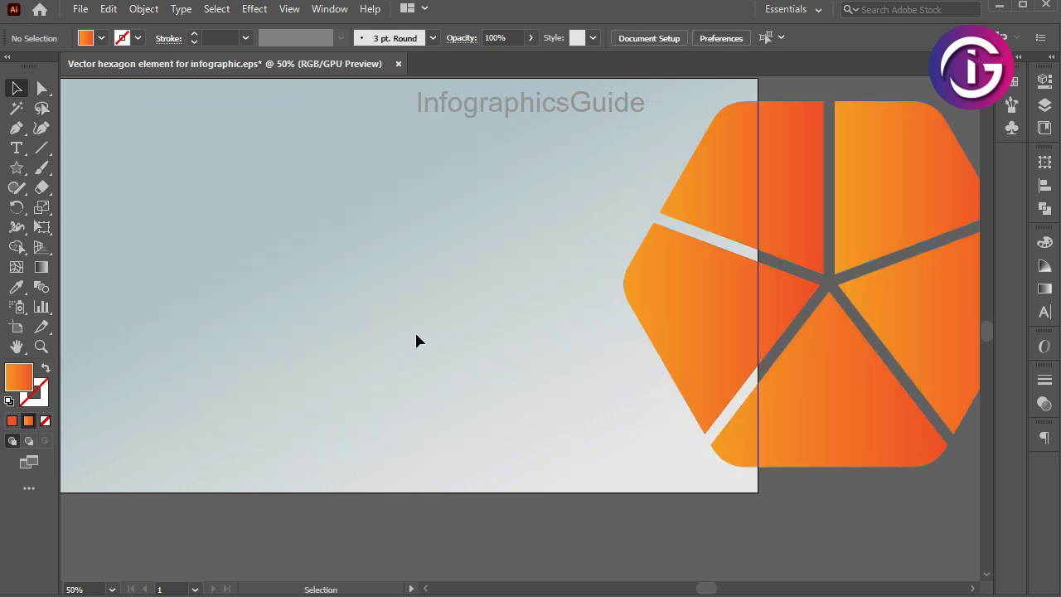
{"action": "key", "text": "ctrl+minus"}
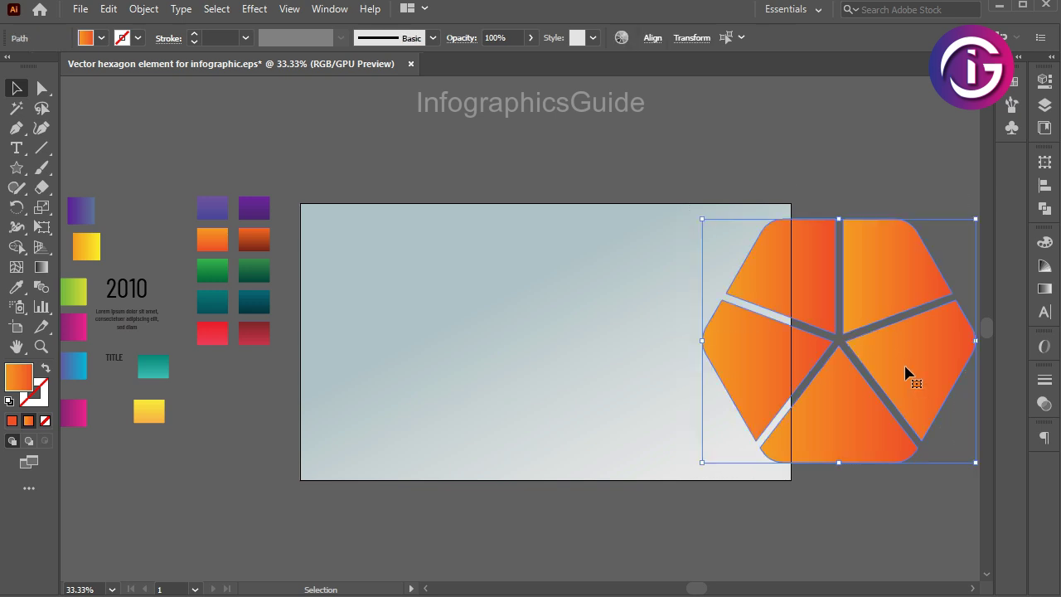
{"action": "mouse_move", "coordinate": [906, 374]}
{"action": "left_mouse_down"}
{"action": "mouse_move", "coordinate": [613, 346]}
{"action": "mouse_move", "coordinate": [620, 323]}
{"action": "left_mouse_up"}
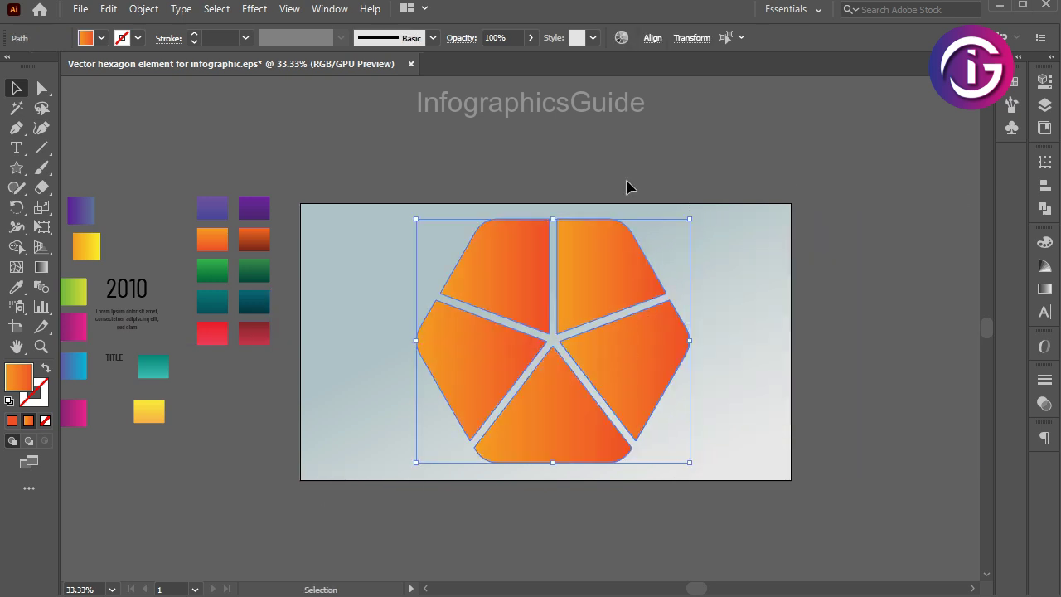
Step: Zoom in on the centred gapped hexagon and pan the view down slightly
{"action": "left_click", "coordinate": [627, 187]}
{"action": "key", "text": "ctrl+space"}
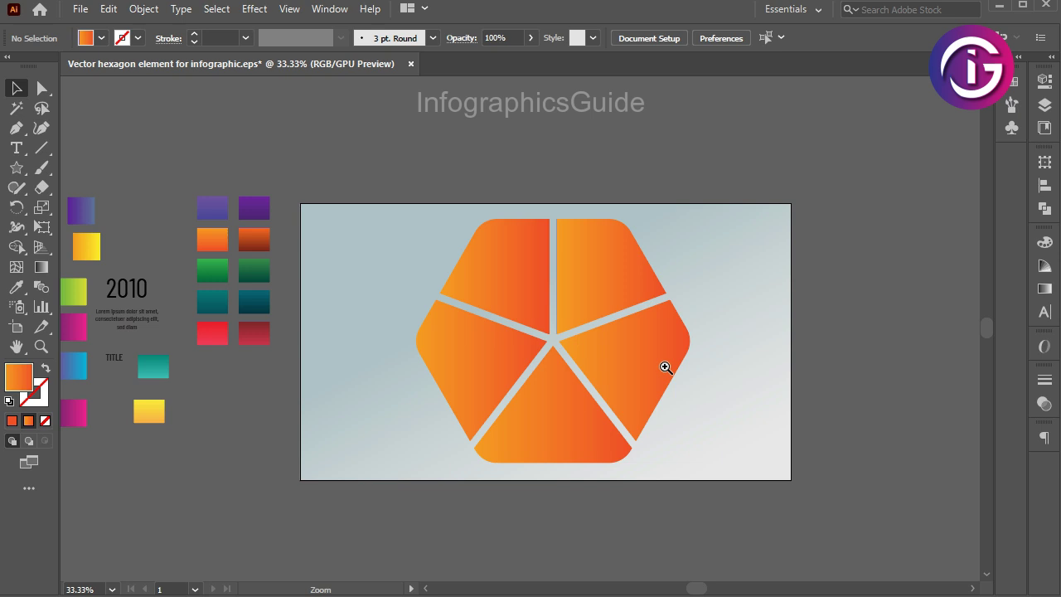
{"action": "left_click", "coordinate": [665, 367]}
{"action": "mouse_move", "coordinate": [456, 319]}
{"action": "left_mouse_down"}
{"action": "mouse_move", "coordinate": [454, 331]}
{"action": "mouse_move", "coordinate": [482, 340]}
{"action": "left_mouse_up"}
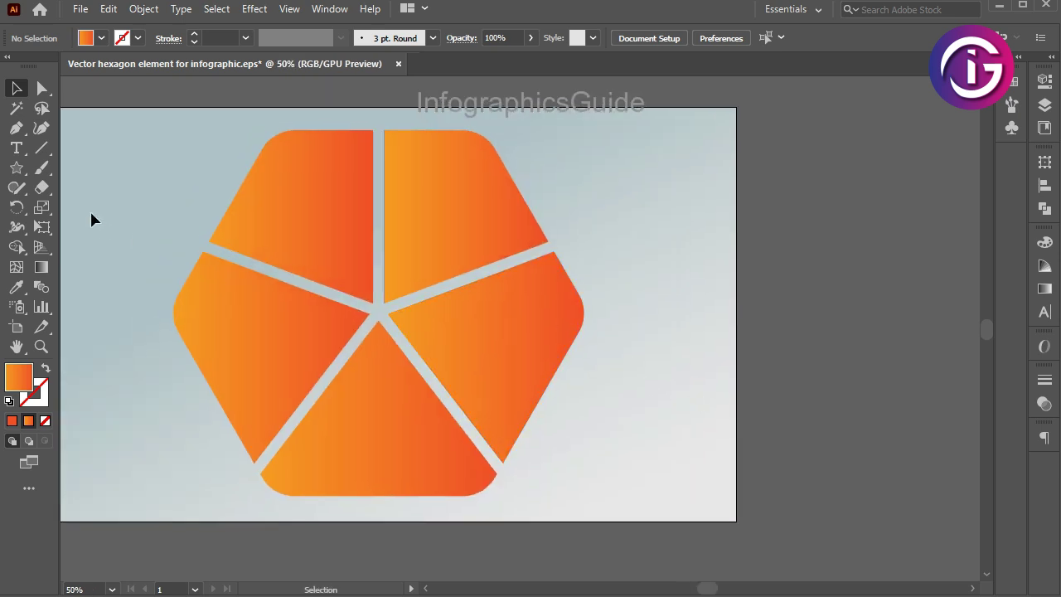
{"action": "left_click", "coordinate": [16, 167]}
Step: Draw a star, centre it on the hexagon and swap its fill to an orange outline
{"action": "left_click_drag", "start_coordinate": [290, 225], "coordinate": [396, 322]}
{"action": "key", "text": "v"}
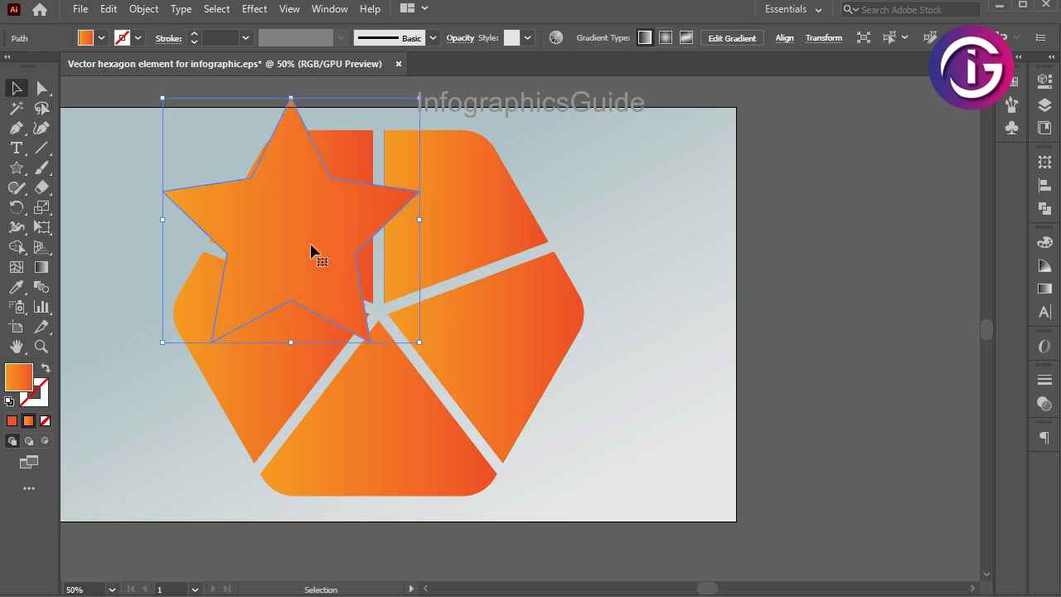
{"action": "left_click_drag", "start_coordinate": [310, 250], "coordinate": [409, 329]}
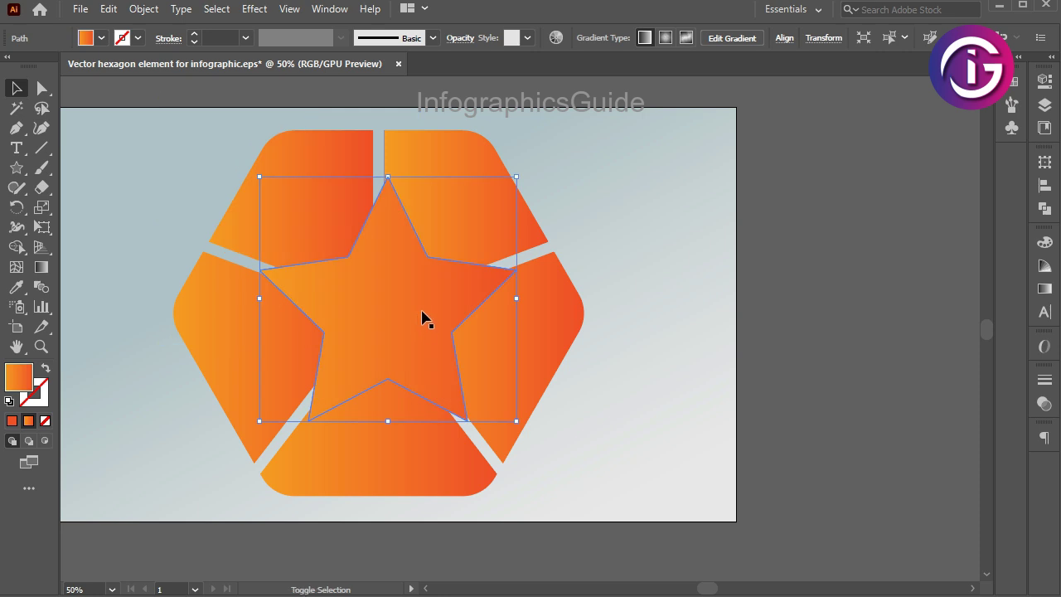
{"action": "key", "text": "shift+x"}
{"action": "left_click_drag", "start_coordinate": [450, 265], "coordinate": [436, 286]}
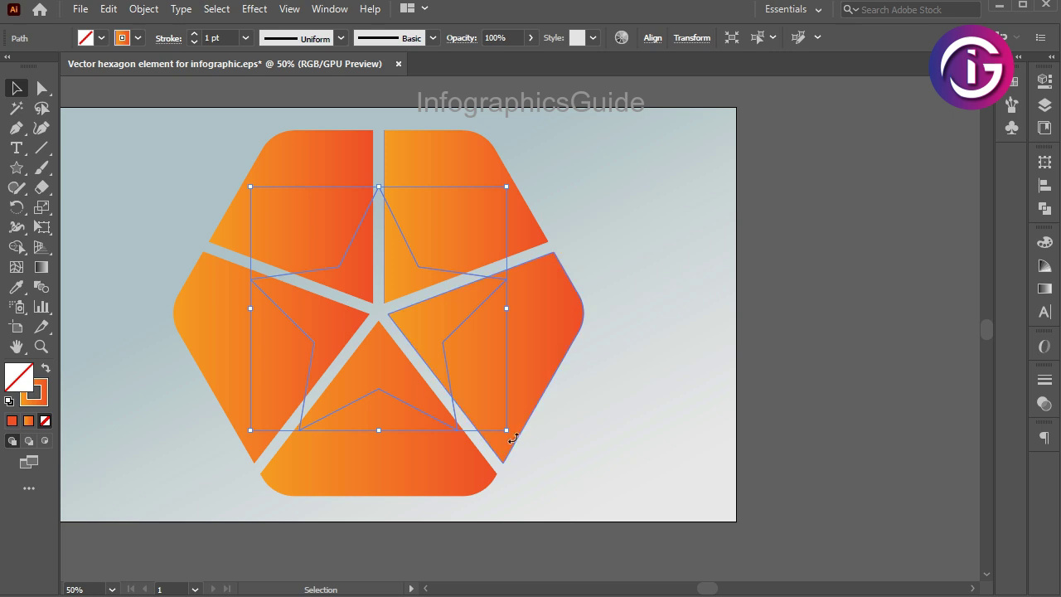
Step: Try rotating and enlarging the star outline, undo the enlargement and return it upright
{"action": "left_click_drag", "start_coordinate": [517, 443], "coordinate": [514, 437]}
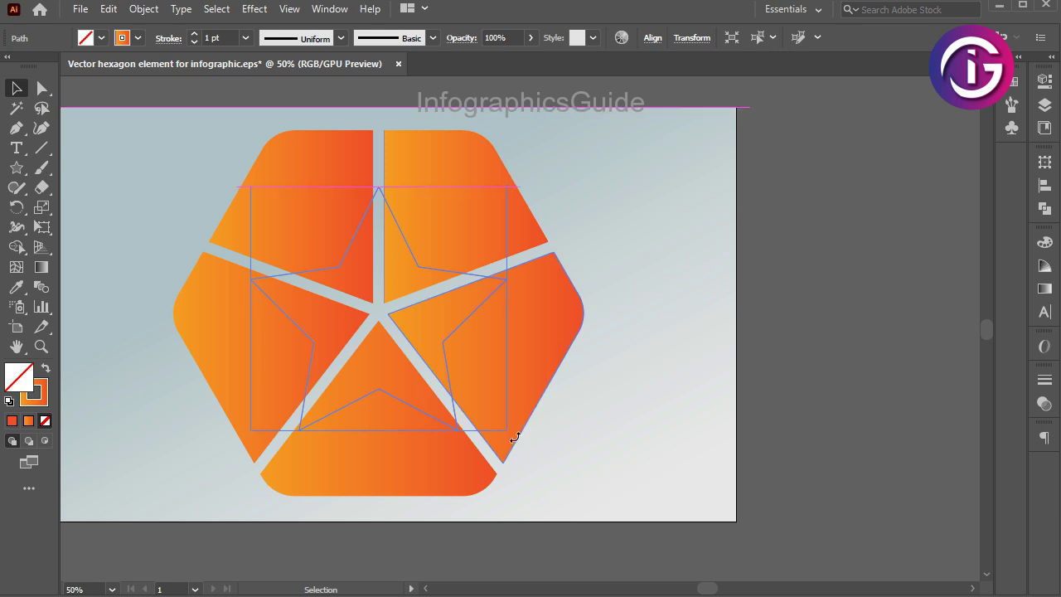
{"action": "mouse_move", "coordinate": [514, 437]}
{"action": "left_mouse_down"}
{"action": "mouse_move", "coordinate": [523, 430]}
{"action": "mouse_move", "coordinate": [515, 436]}
{"action": "left_mouse_up"}
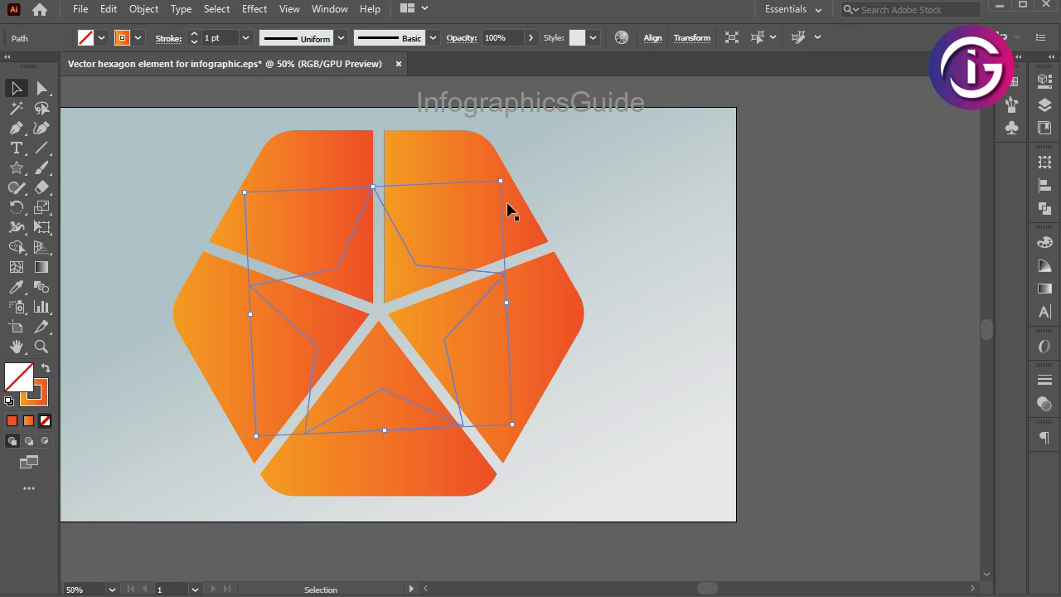
{"action": "left_click_drag", "start_coordinate": [504, 179], "coordinate": [529, 162]}
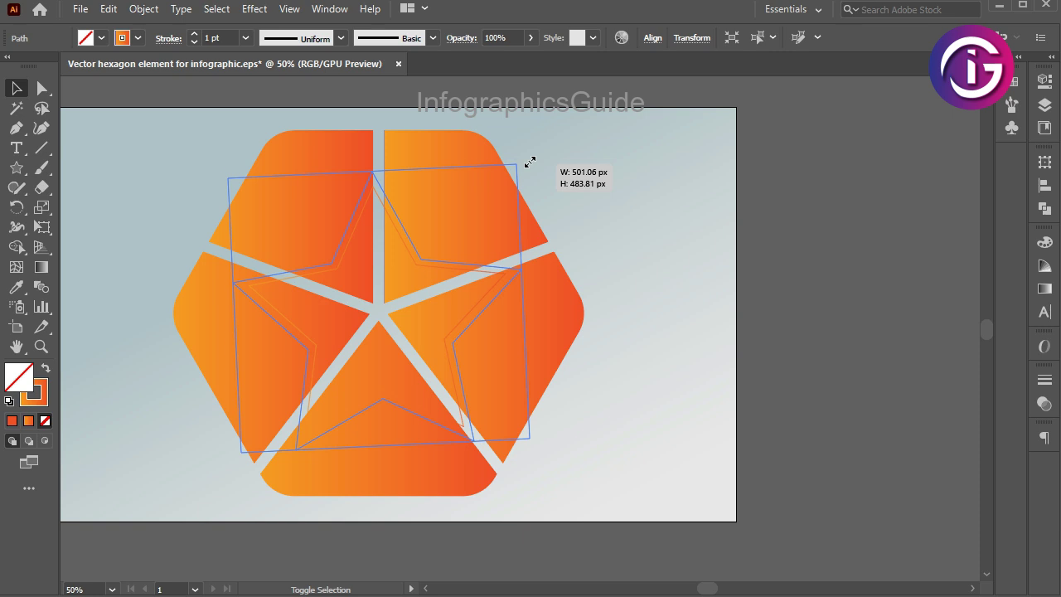
{"action": "left_click_drag", "start_coordinate": [529, 161], "coordinate": [586, 119]}
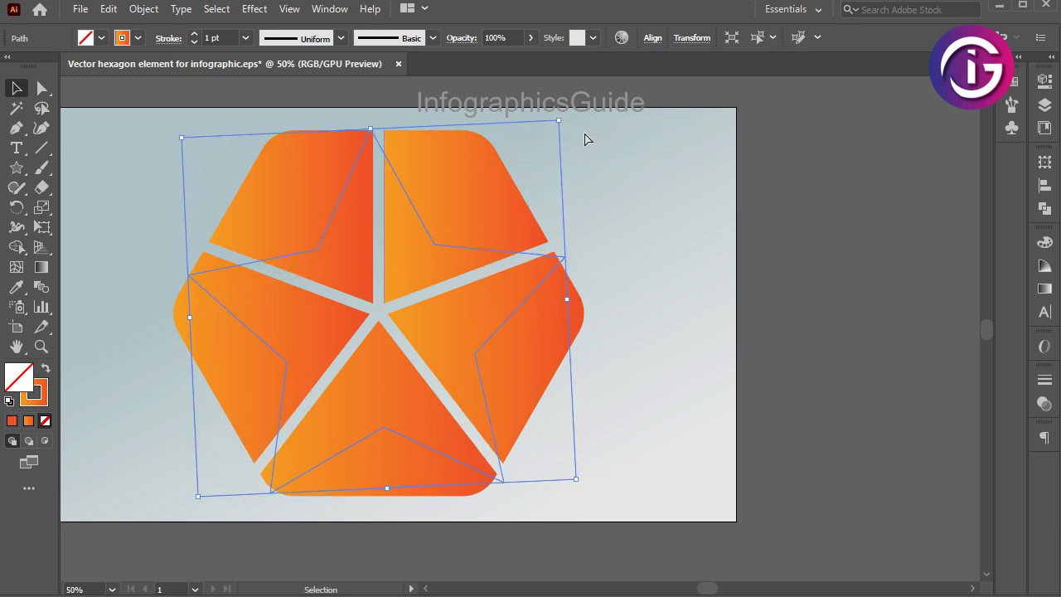
{"action": "key", "text": "ctrl+z"}
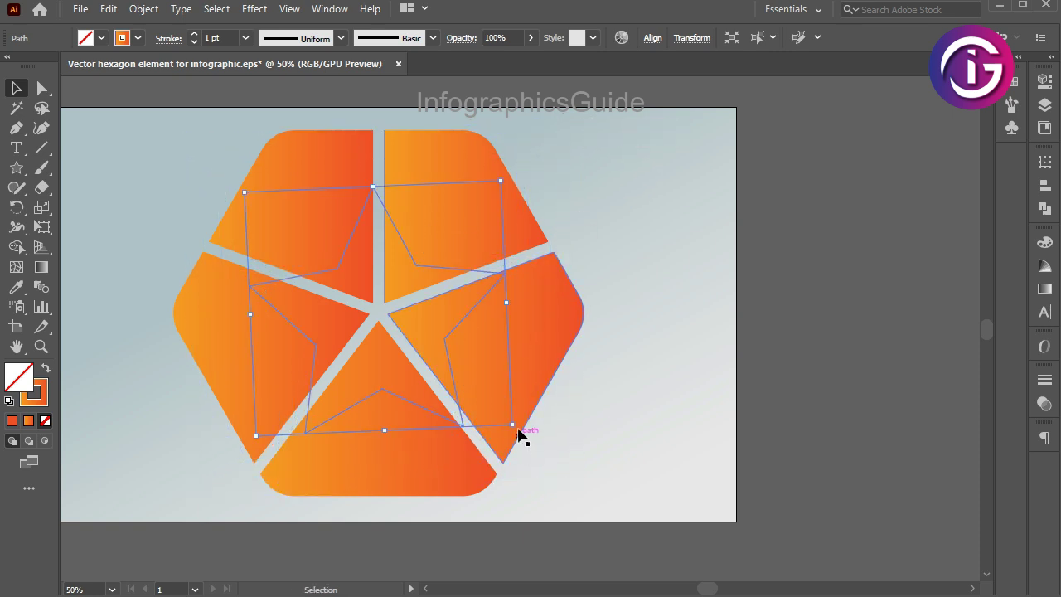
{"action": "left_click_drag", "start_coordinate": [519, 435], "coordinate": [547, 433]}
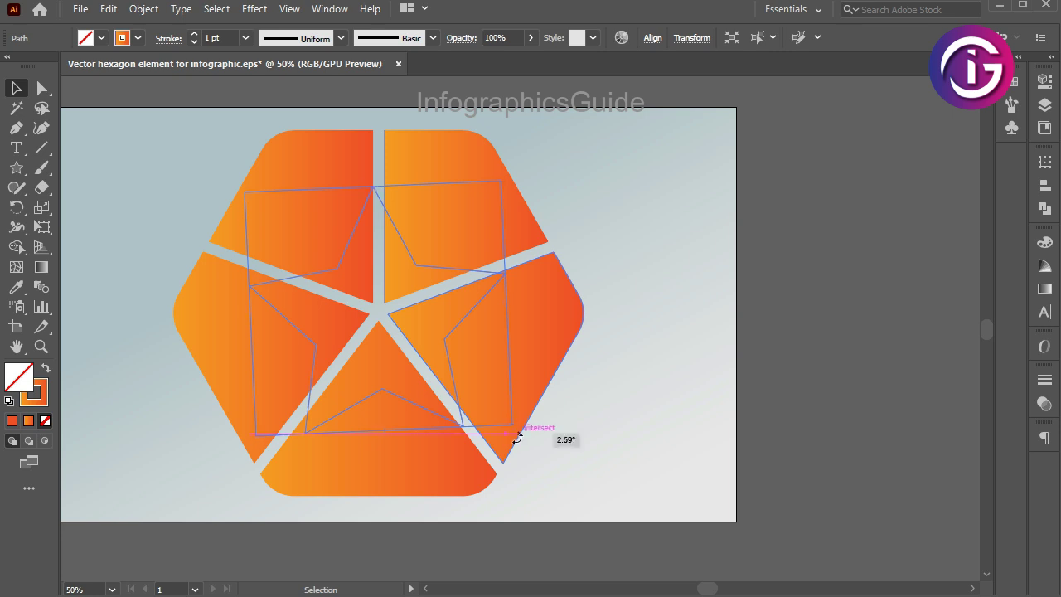
{"action": "left_click", "coordinate": [700, 388]}
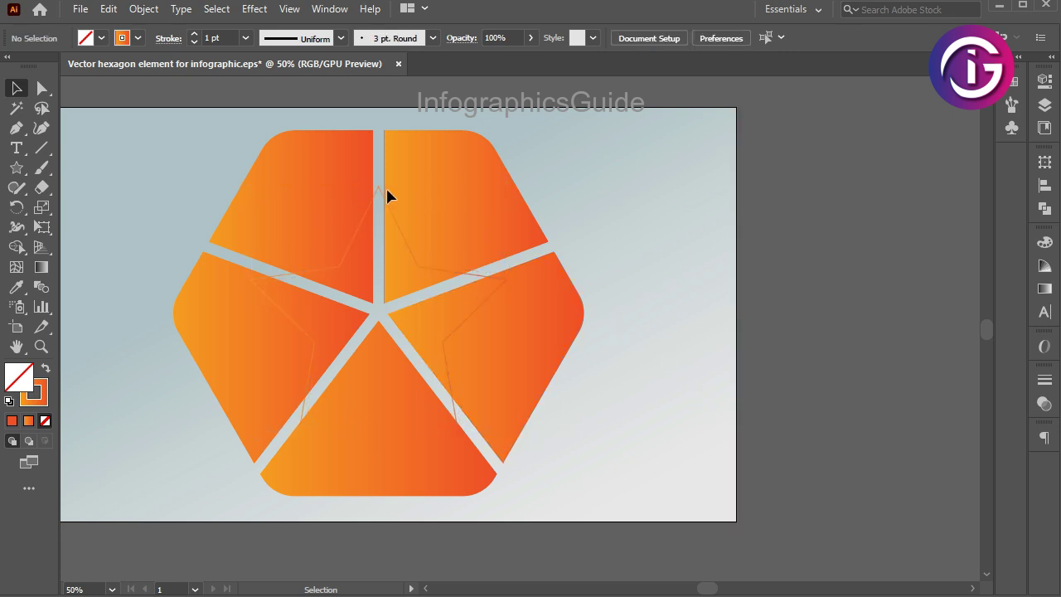
{"action": "left_click", "coordinate": [382, 192]}
Step: Resize the star outline from its top-right corner handle
{"action": "left_click", "coordinate": [509, 207], "text": "shift"}
{"action": "mouse_move", "coordinate": [506, 189]}
{"action": "left_mouse_down"}
{"action": "mouse_move", "coordinate": [587, 141]}
{"action": "mouse_move", "coordinate": [558, 174]}
{"action": "left_mouse_up"}
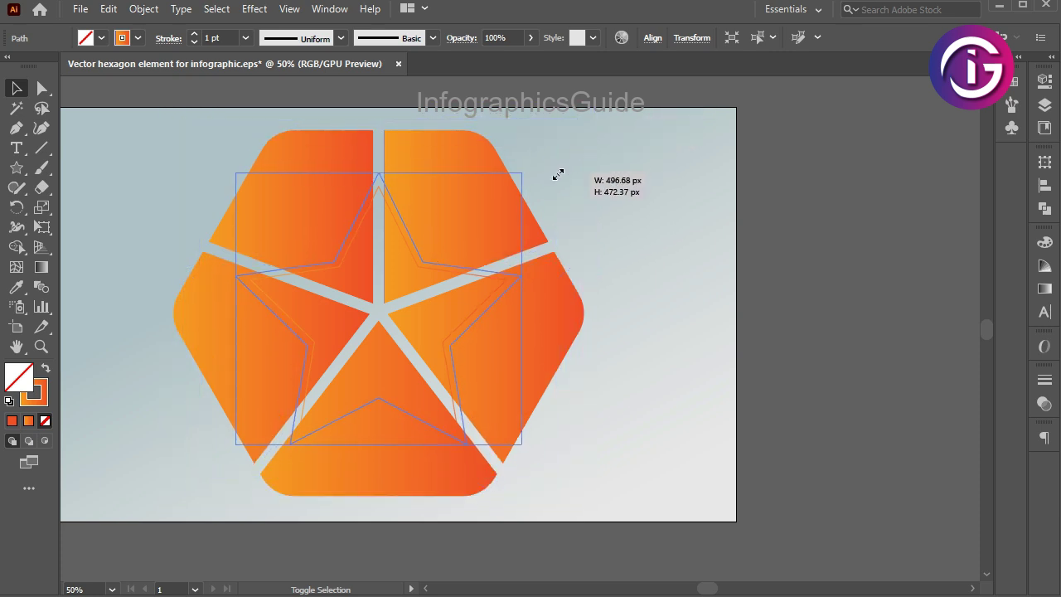
{"action": "left_click_drag", "start_coordinate": [558, 174], "coordinate": [547, 183]}
{"action": "left_click", "coordinate": [613, 266]}
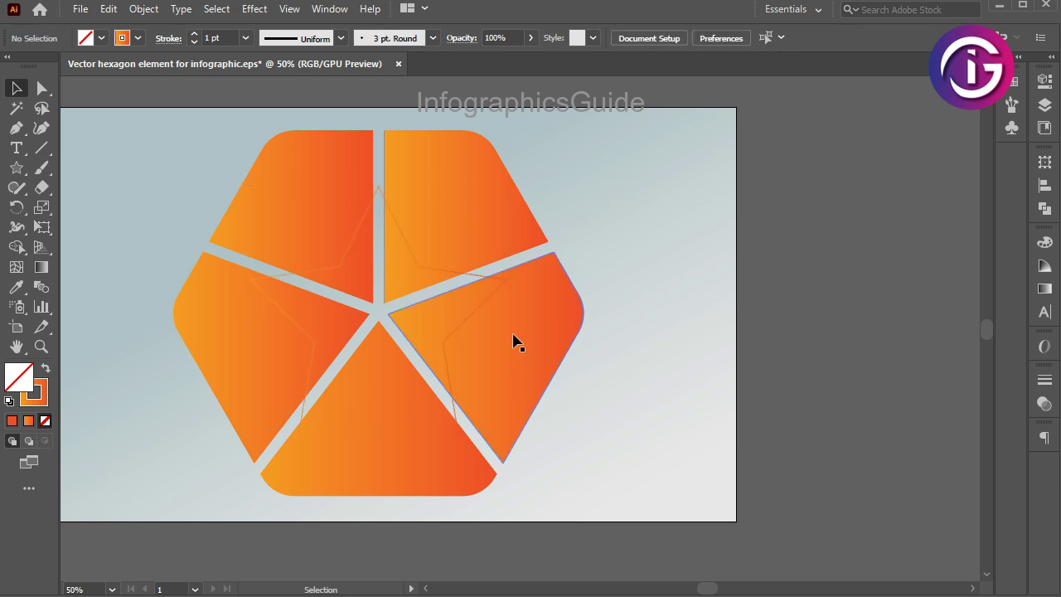
Step: Nudge the star up two steps and enlarge it so its points meet the gaps
{"action": "left_click", "coordinate": [471, 319]}
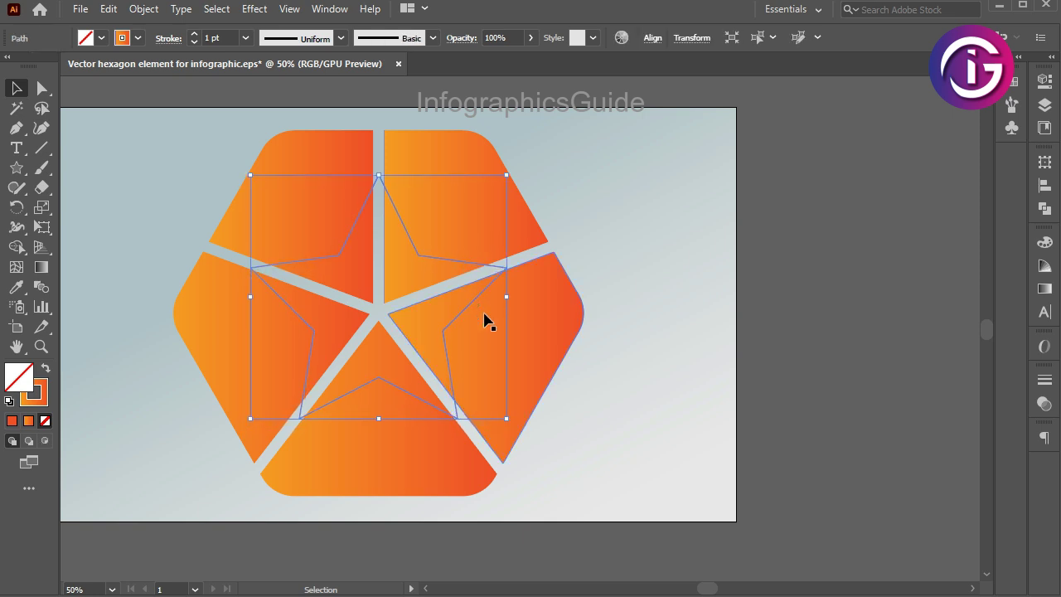
{"action": "key", "text": "Up"}
{"action": "key", "text": "Up"}
{"action": "key", "text": "Up"}
{"action": "key", "text": "Up"}
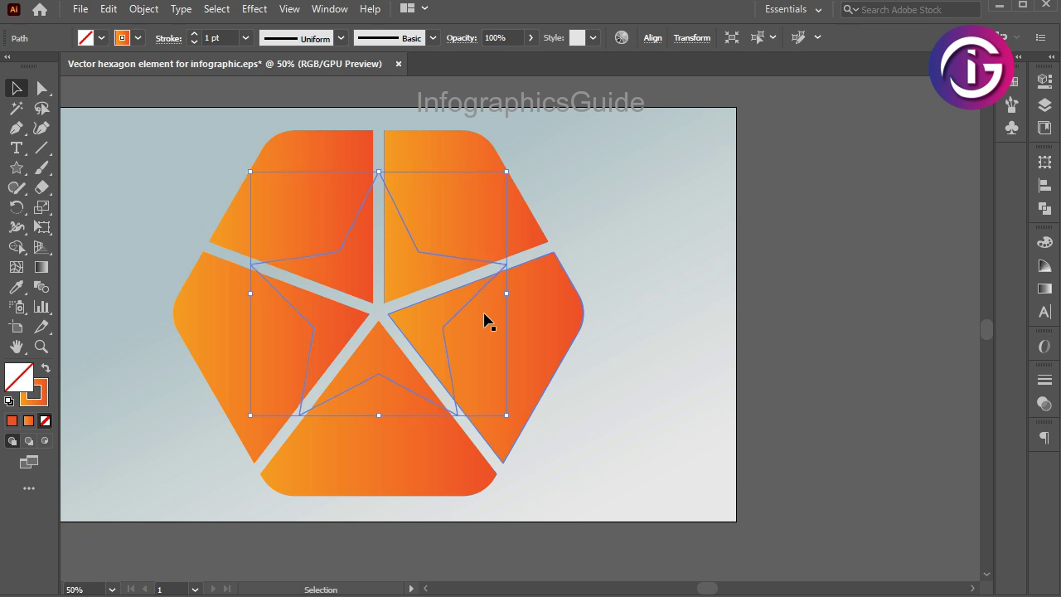
{"action": "key", "text": "Up"}
{"action": "key", "text": "Up"}
{"action": "key", "text": "Up"}
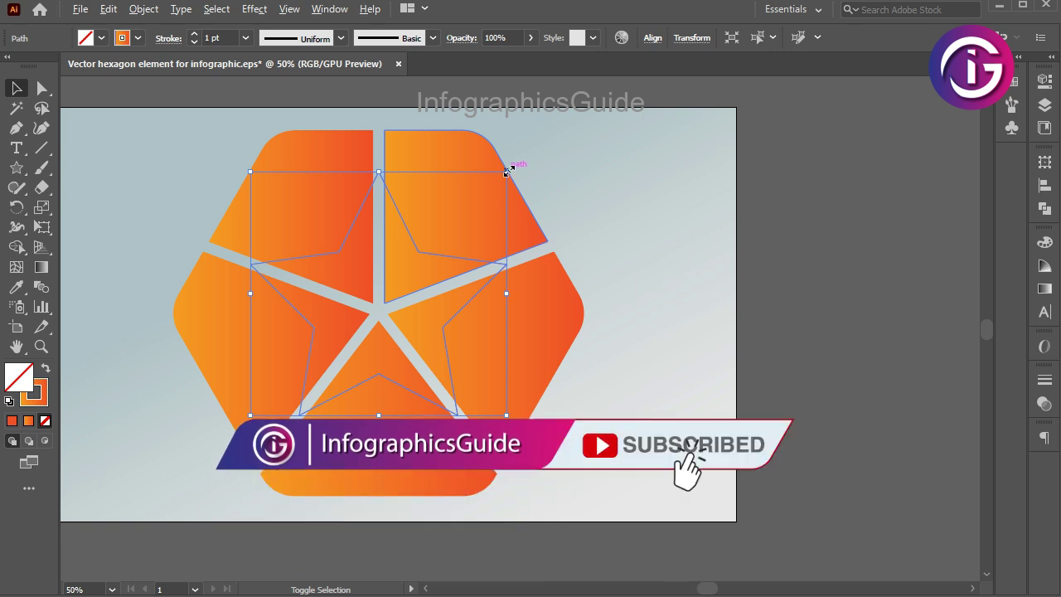
{"action": "left_click_drag", "start_coordinate": [507, 171], "coordinate": [532, 154]}
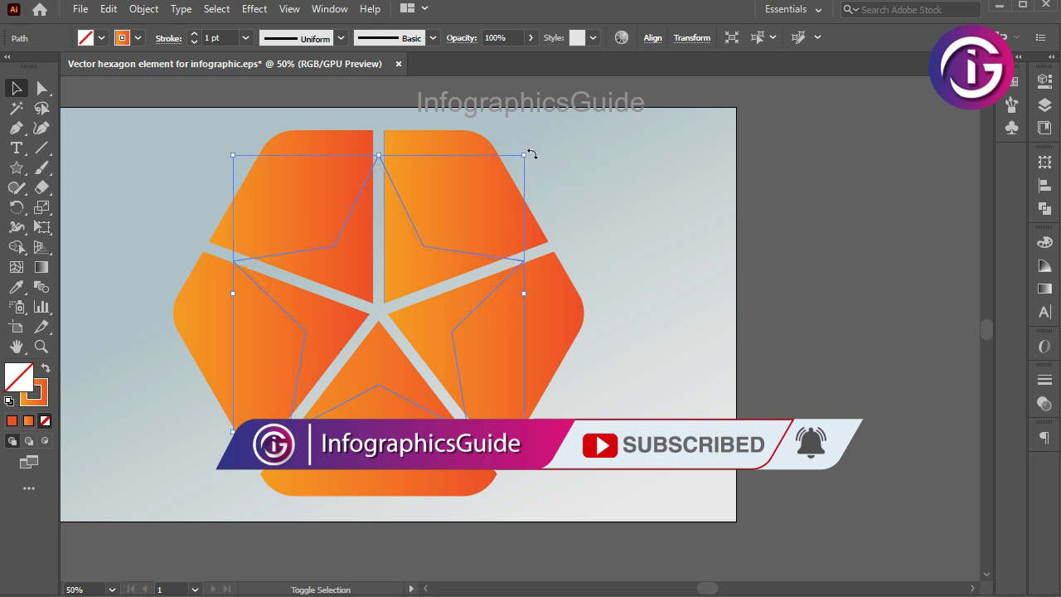
{"action": "left_click", "coordinate": [654, 165]}
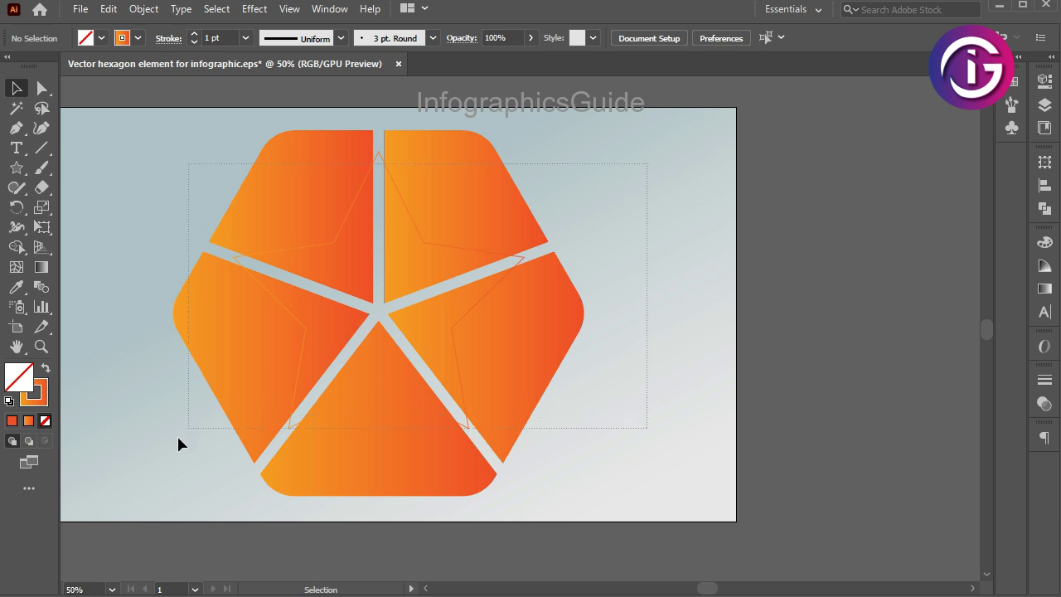
Step: With Shape Builder, delete the star's inner arm regions and leftover slivers from all wedges
{"action": "key", "text": "ctrl+a"}
{"action": "left_click", "coordinate": [16, 247]}
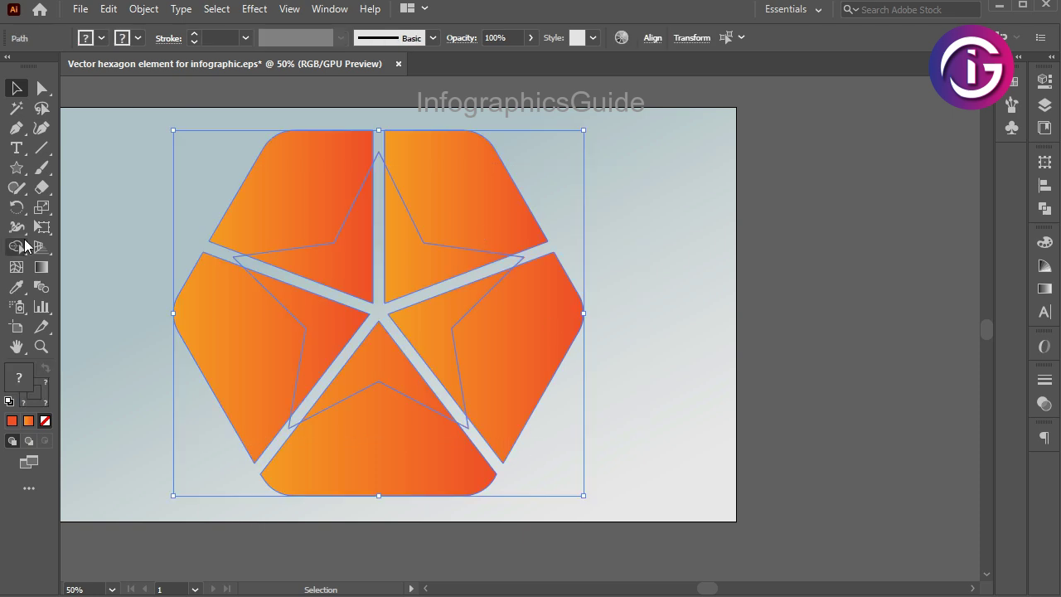
{"action": "left_click", "coordinate": [437, 319], "text": "alt"}
{"action": "left_click", "coordinate": [424, 281], "text": "alt"}
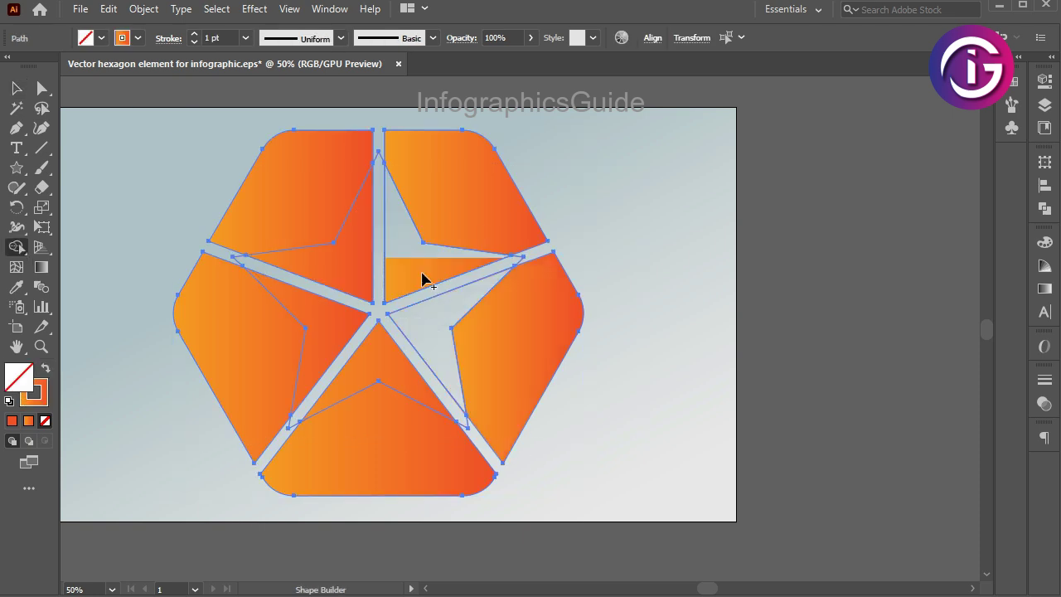
{"action": "left_click", "coordinate": [363, 276], "text": "alt"}
{"action": "left_click", "coordinate": [343, 308], "text": "alt"}
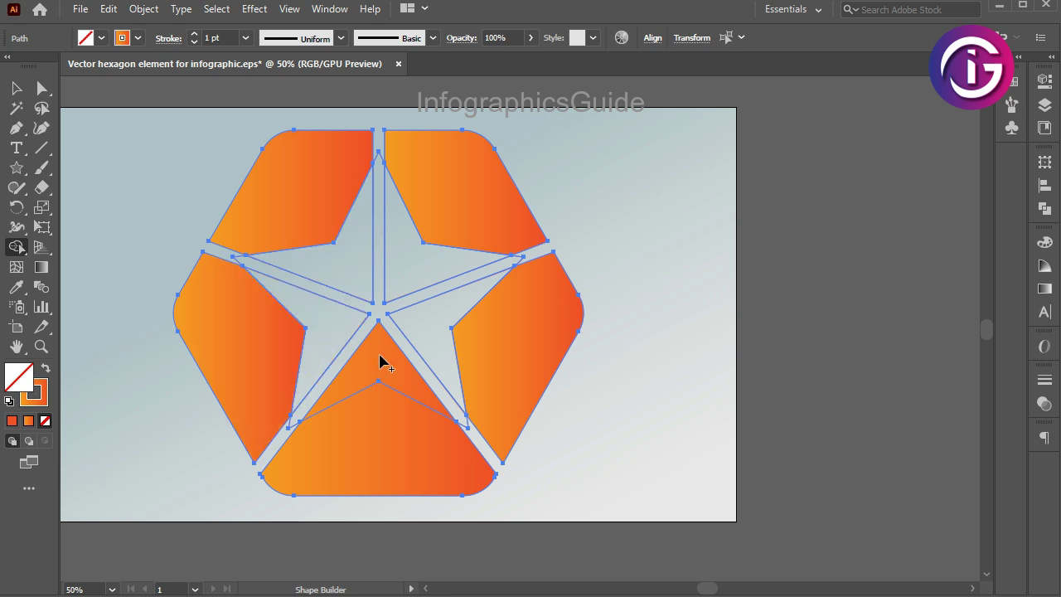
{"action": "left_click", "coordinate": [379, 359], "text": "alt"}
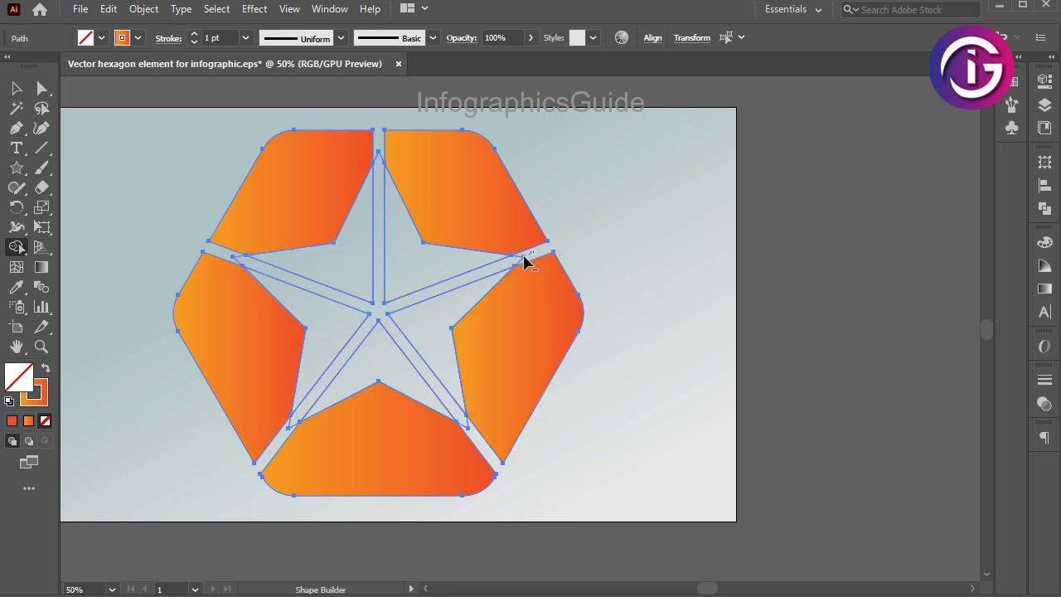
{"action": "left_click", "coordinate": [524, 261], "text": "alt"}
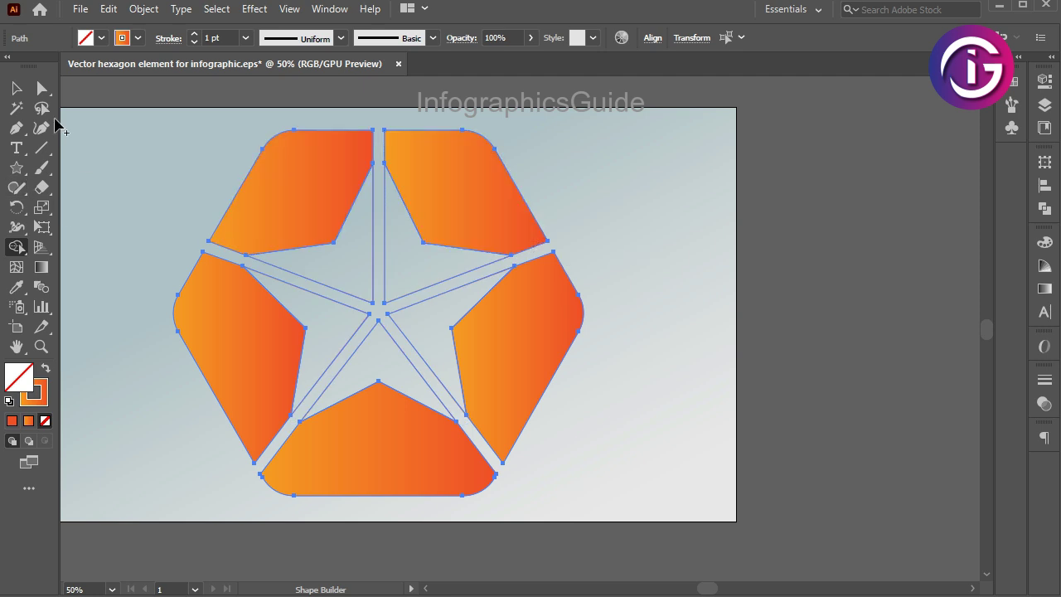
Step: Check the carved result, then zoom out to show the colour swatches beside the artboard
{"action": "left_click", "coordinate": [16, 88]}
{"action": "left_click", "coordinate": [417, 253]}
{"action": "left_click", "coordinate": [442, 257]}
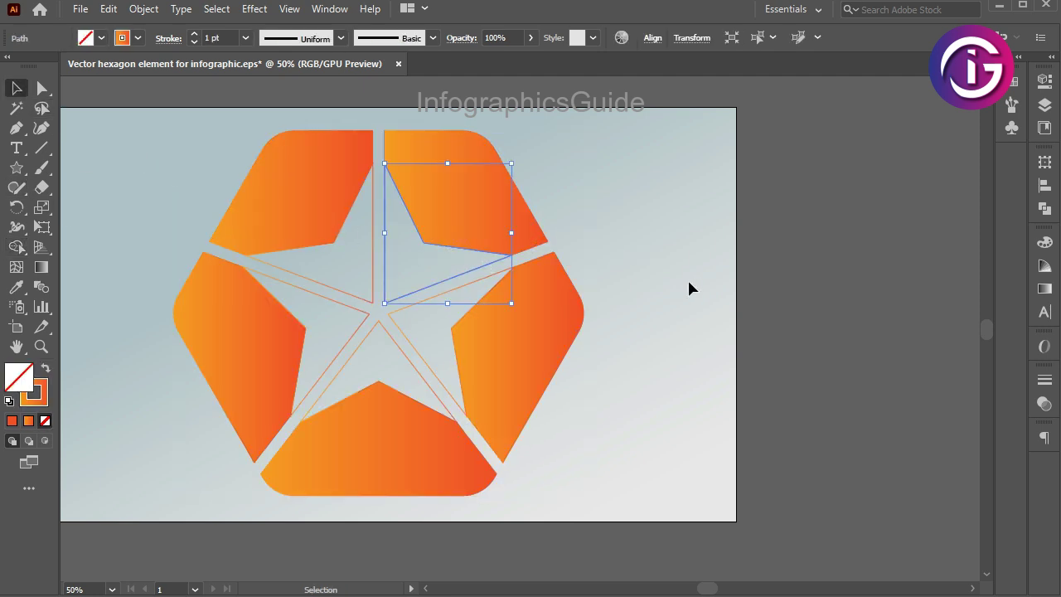
{"action": "key", "text": "ctrl+minus"}
{"action": "left_click_drag", "start_coordinate": [433, 320], "coordinate": [654, 285]}
{"action": "left_click_drag", "start_coordinate": [441, 301], "coordinate": [502, 296]}
Step: Colour the top-left wedge purple and its inner triangle dark purple with the Eyedropper
{"action": "left_click", "coordinate": [570, 249]}
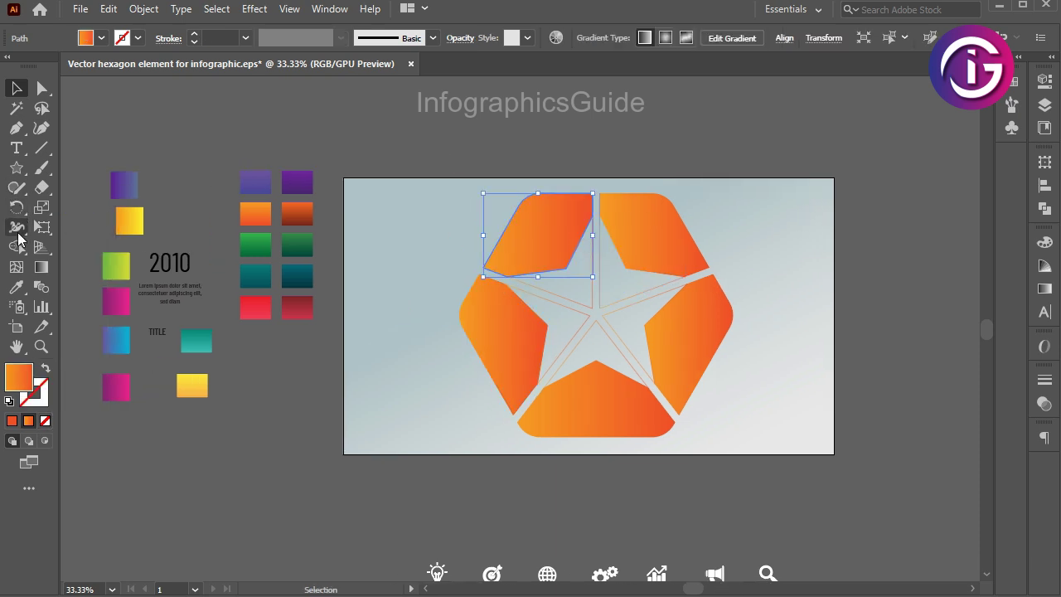
{"action": "left_click", "coordinate": [16, 286]}
{"action": "left_click", "coordinate": [257, 182]}
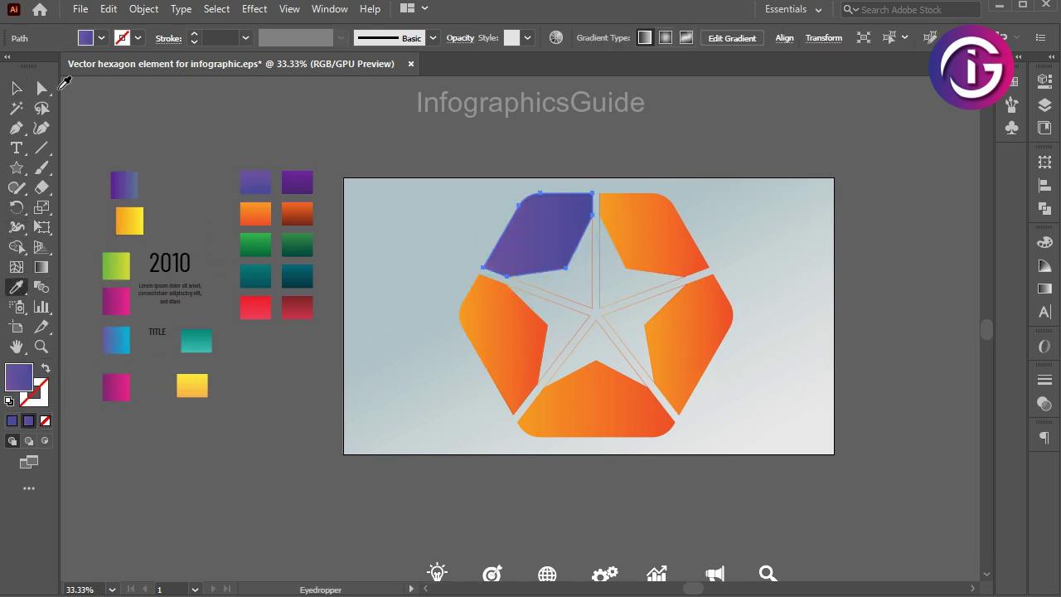
{"action": "left_click", "coordinate": [16, 88]}
{"action": "left_click", "coordinate": [591, 308]}
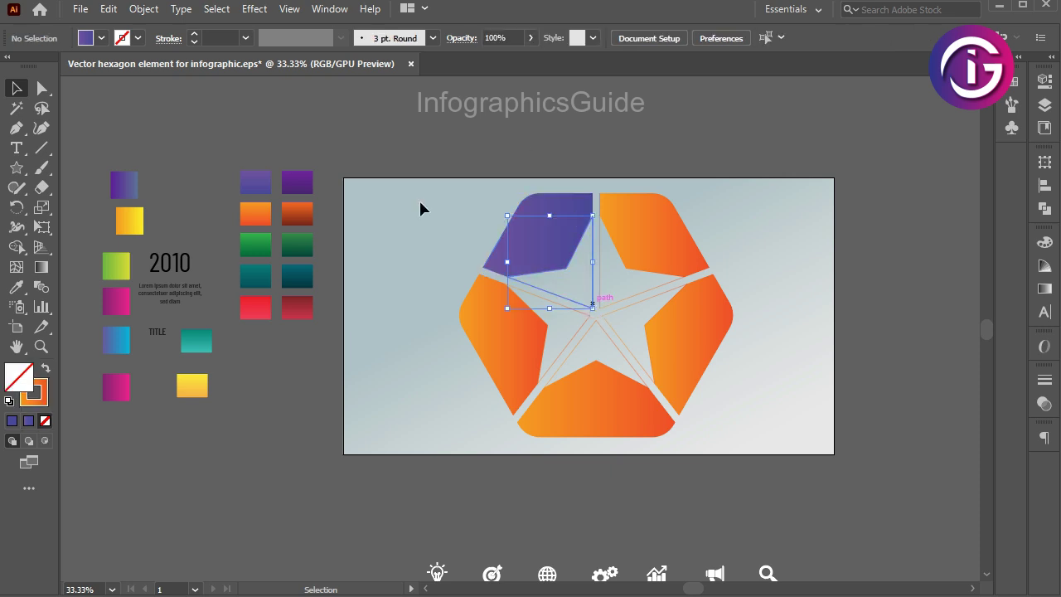
{"action": "left_click", "coordinate": [17, 286]}
{"action": "left_click", "coordinate": [310, 186]}
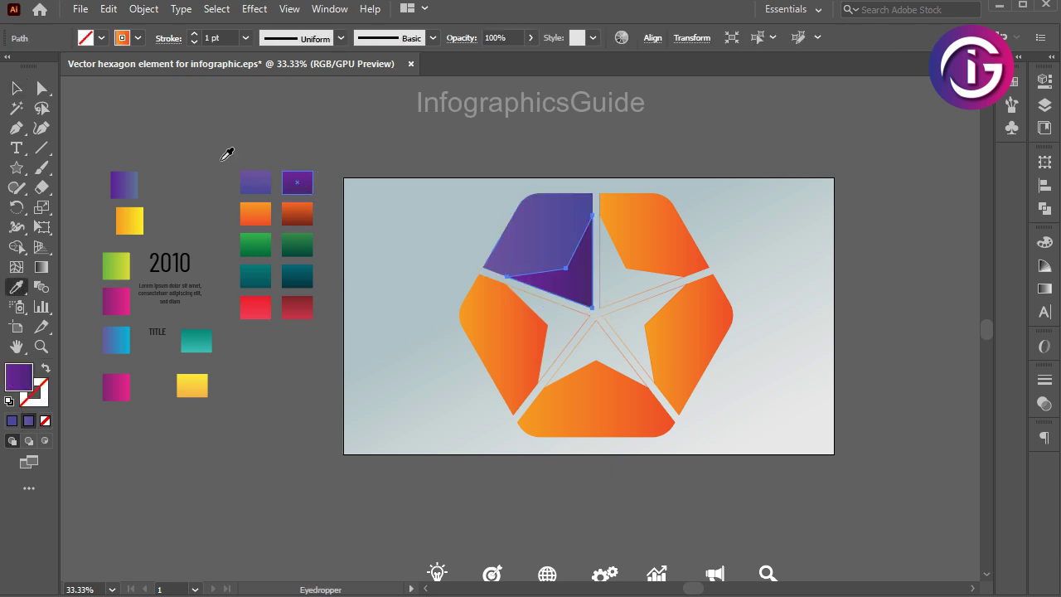
{"action": "left_click", "coordinate": [17, 88]}
{"action": "left_click", "coordinate": [694, 168]}
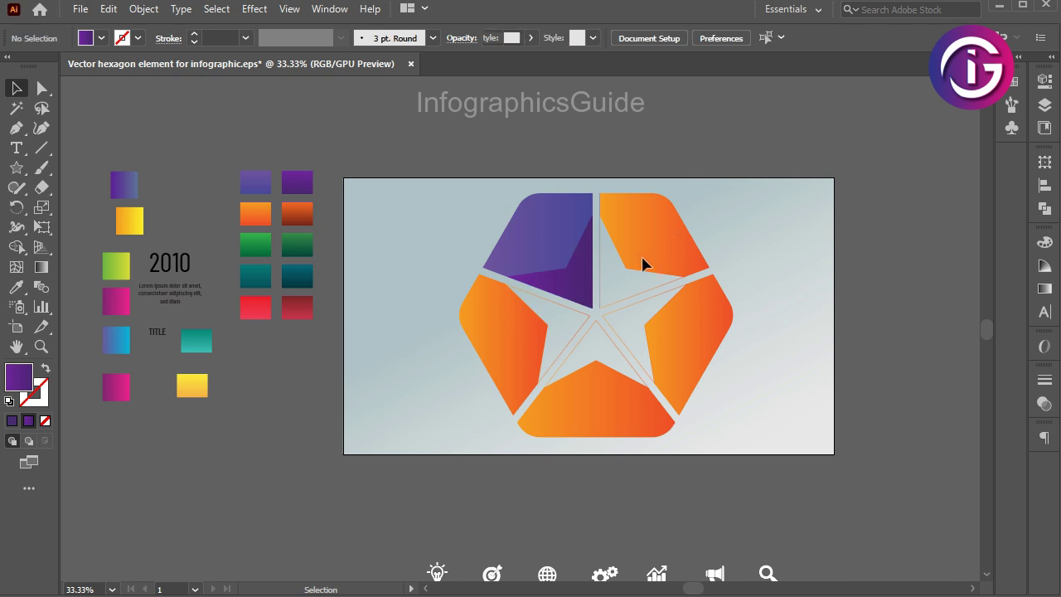
Step: Keep the upper-right wedge orange and fill its inner triangle dark orange-red
{"action": "left_click", "coordinate": [711, 224]}
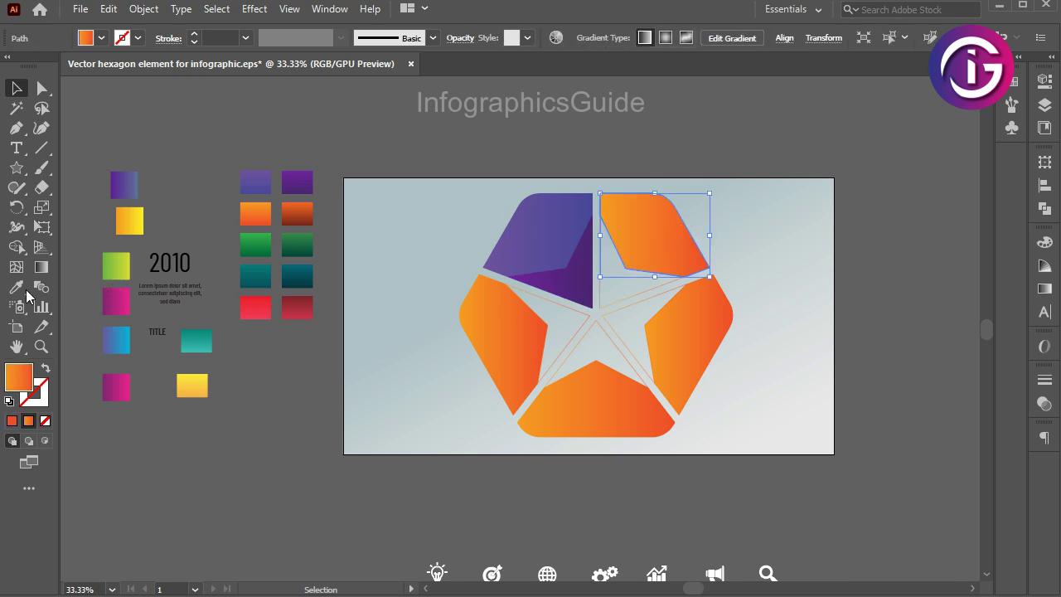
{"action": "left_click", "coordinate": [19, 287]}
{"action": "left_click", "coordinate": [17, 88]}
{"action": "left_click", "coordinate": [617, 299]}
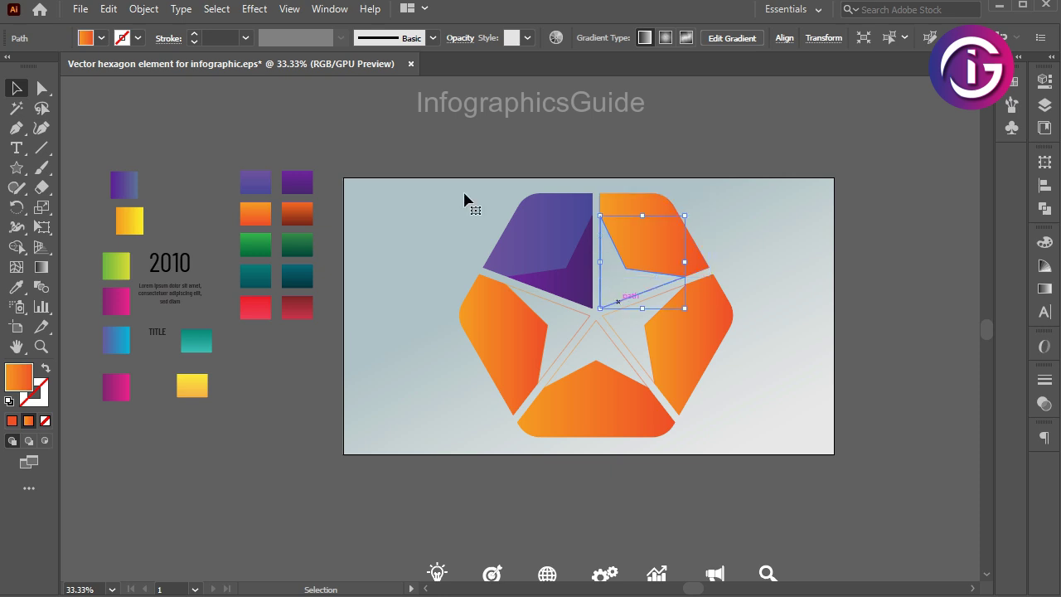
{"action": "left_click", "coordinate": [18, 287]}
{"action": "left_click", "coordinate": [296, 213]}
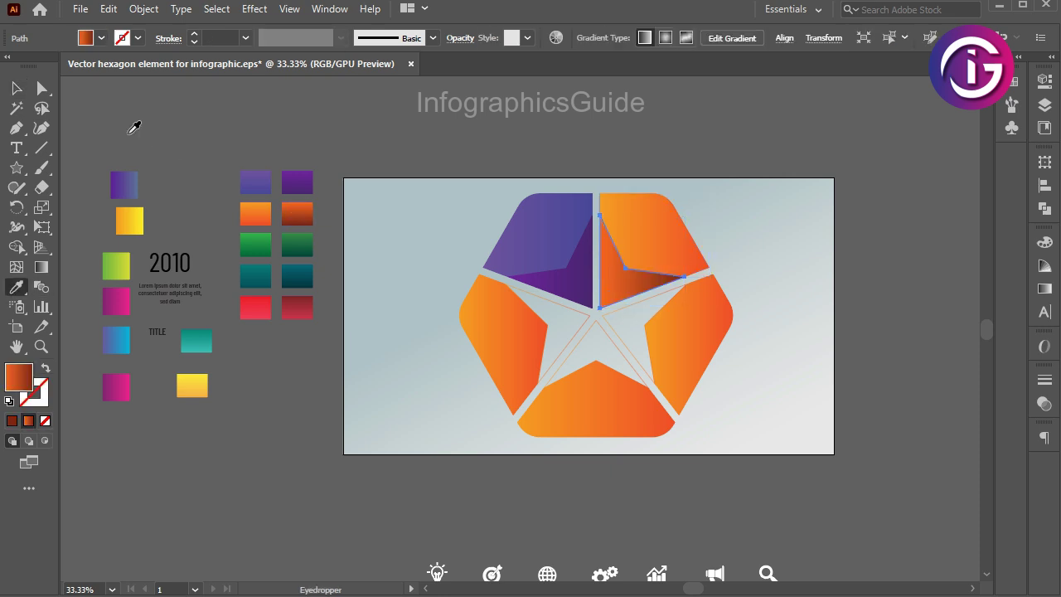
{"action": "left_click", "coordinate": [16, 88]}
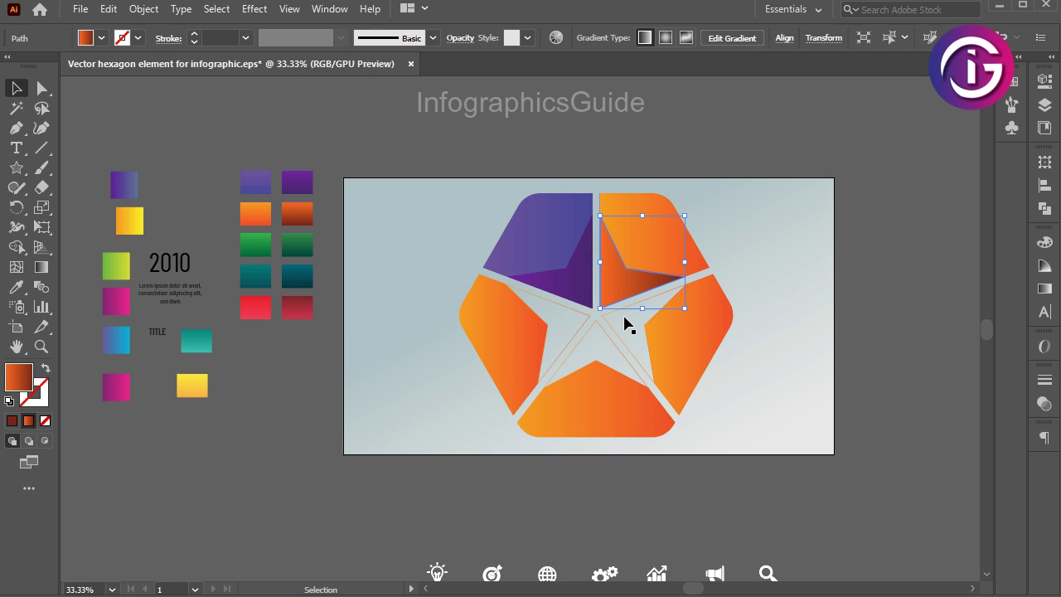
Step: Colour the right-hand wedge green and its inner triangle dark green
{"action": "left_click", "coordinate": [705, 319]}
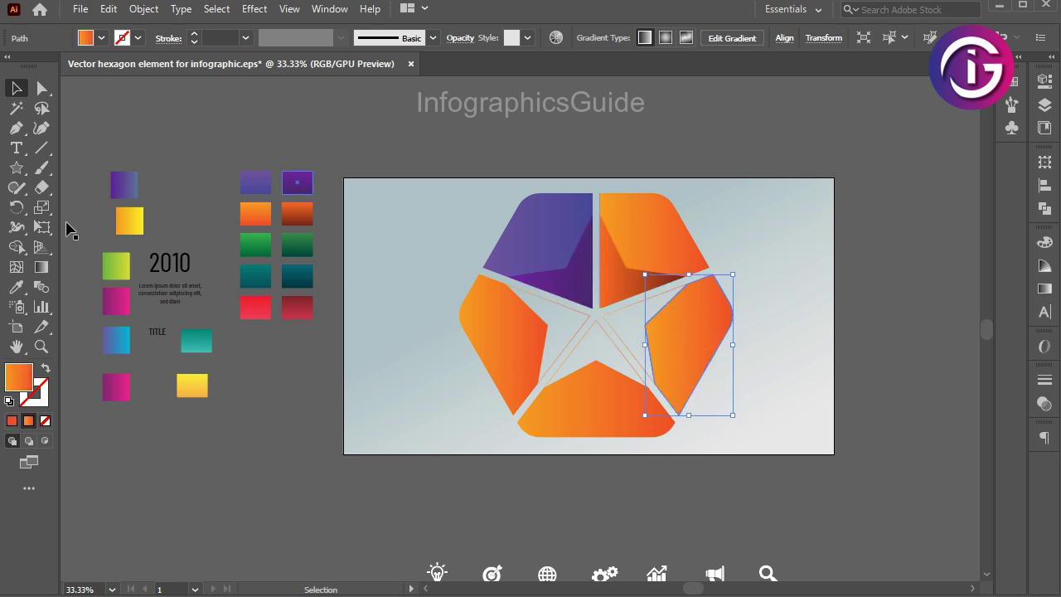
{"action": "left_click", "coordinate": [16, 288]}
{"action": "left_click", "coordinate": [255, 244]}
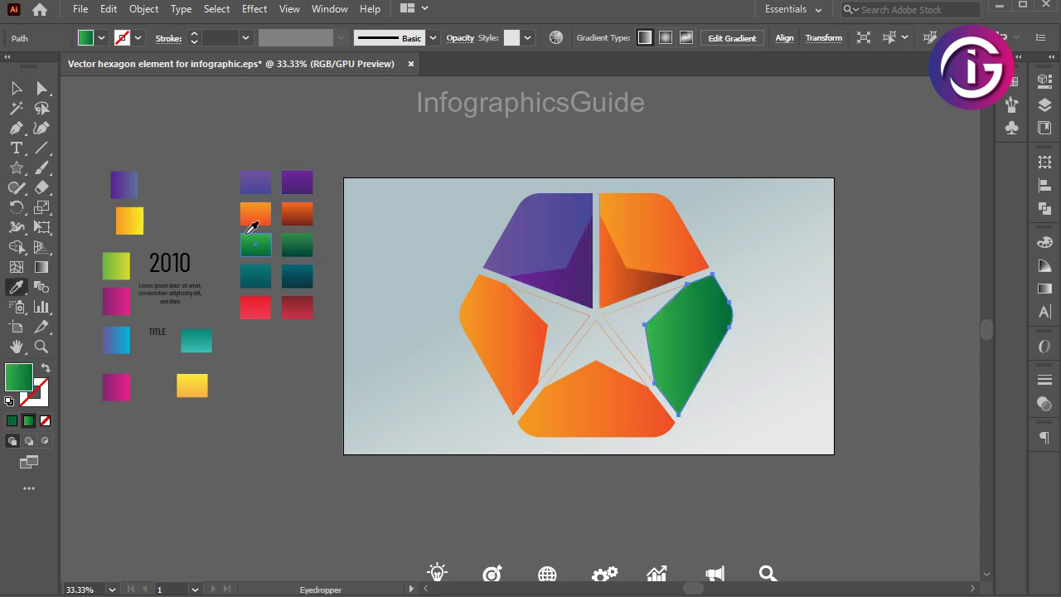
{"action": "left_click", "coordinate": [16, 88]}
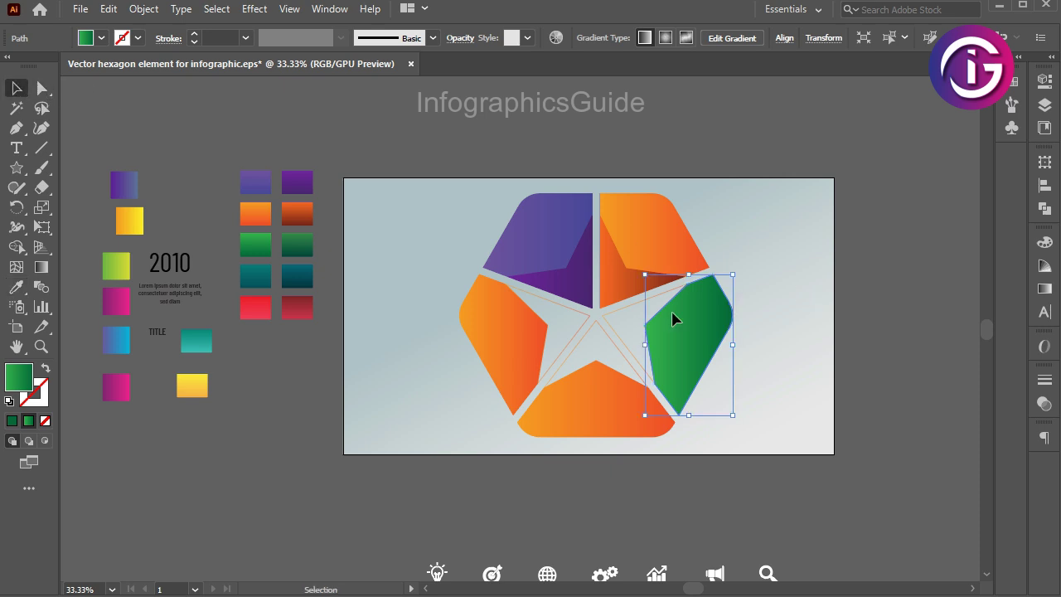
{"action": "left_click", "coordinate": [619, 338]}
{"action": "left_click", "coordinate": [16, 288]}
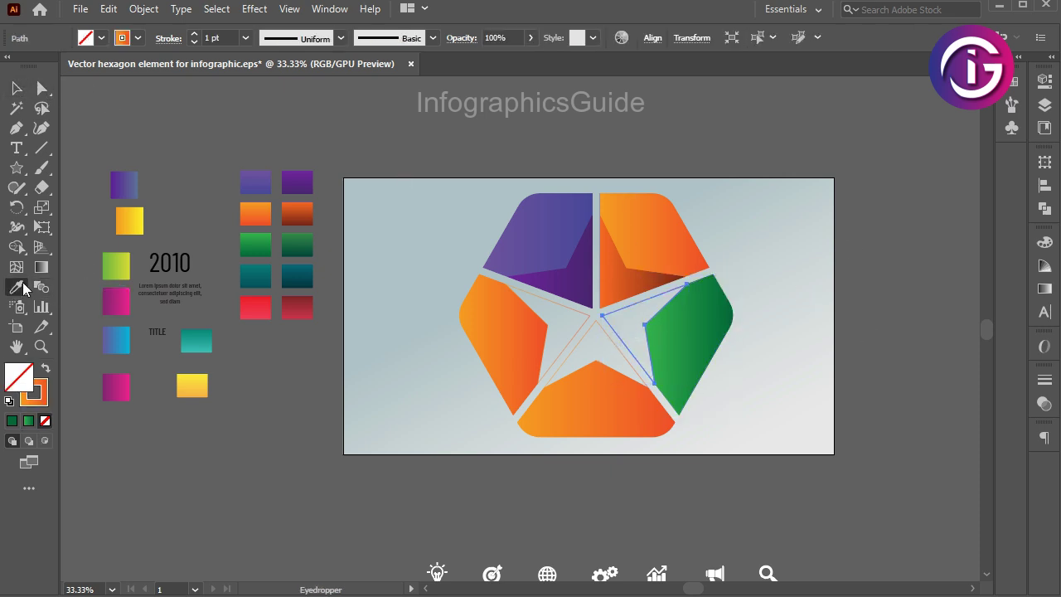
{"action": "left_click", "coordinate": [296, 244]}
{"action": "left_click", "coordinate": [16, 88]}
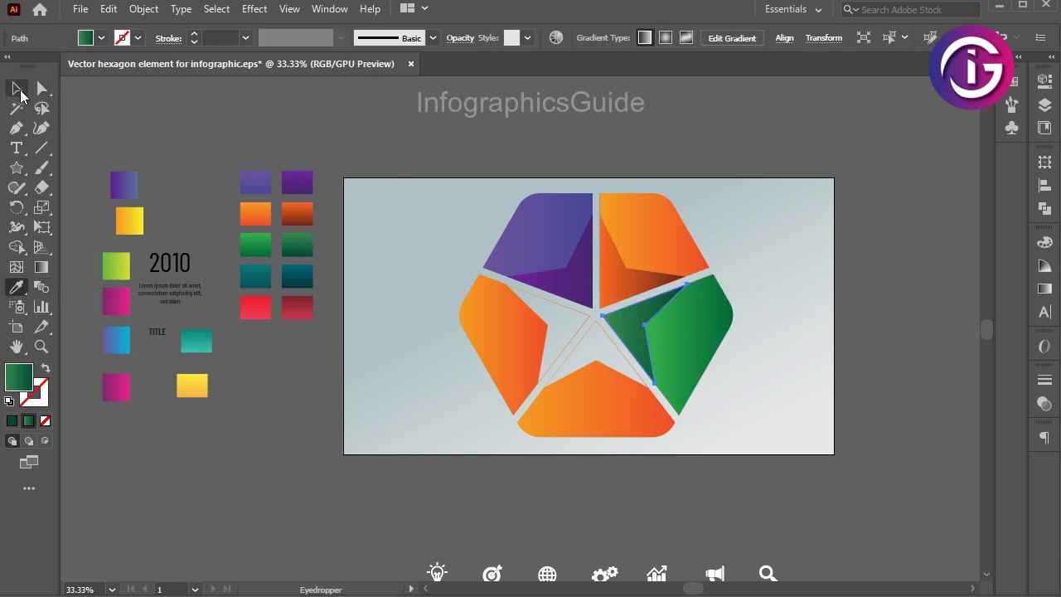
{"action": "left_click", "coordinate": [692, 441]}
Step: Colour the bottom wedge teal and its inner triangle dark teal
{"action": "left_click", "coordinate": [648, 434]}
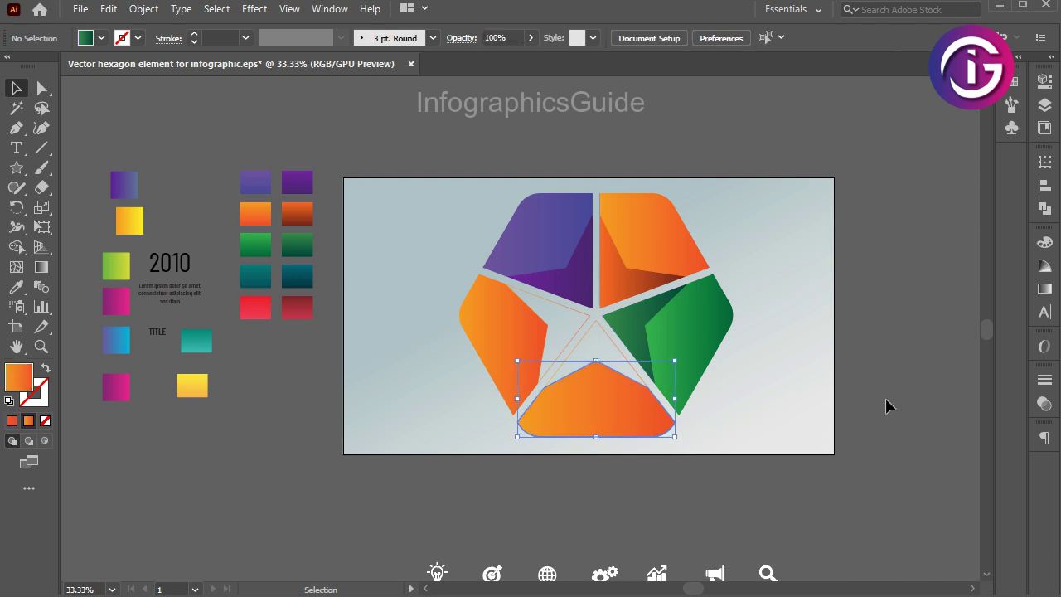
{"action": "left_click", "coordinate": [16, 288]}
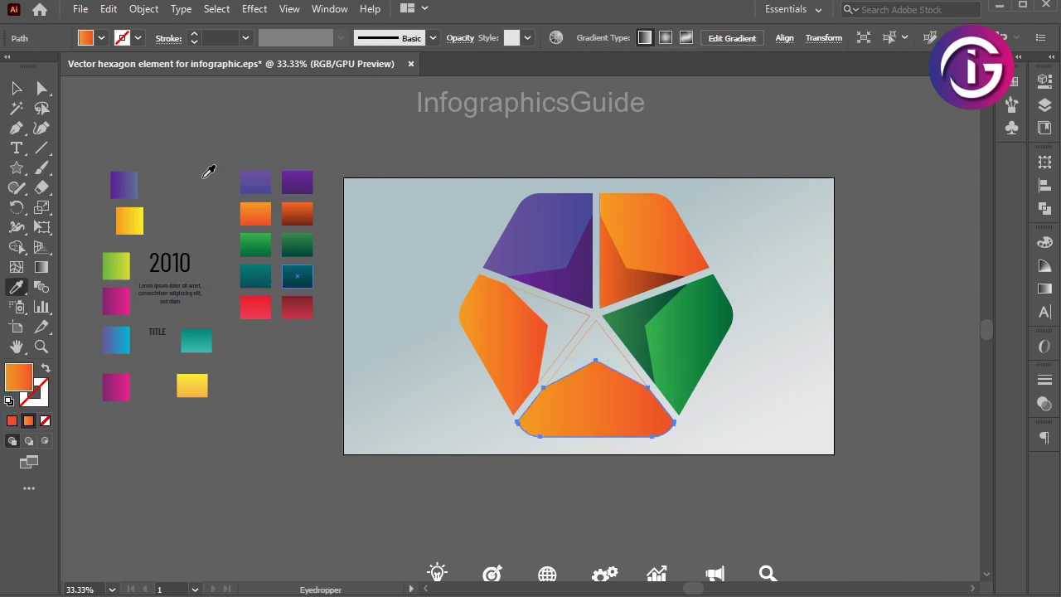
{"action": "left_click", "coordinate": [268, 279]}
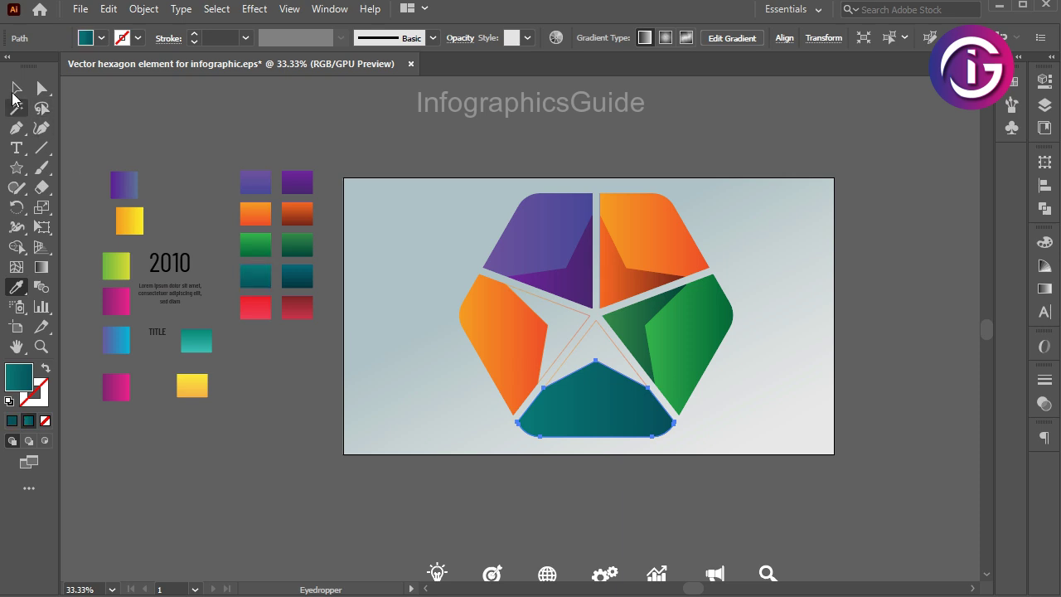
{"action": "left_click", "coordinate": [17, 88]}
{"action": "left_click", "coordinate": [623, 355]}
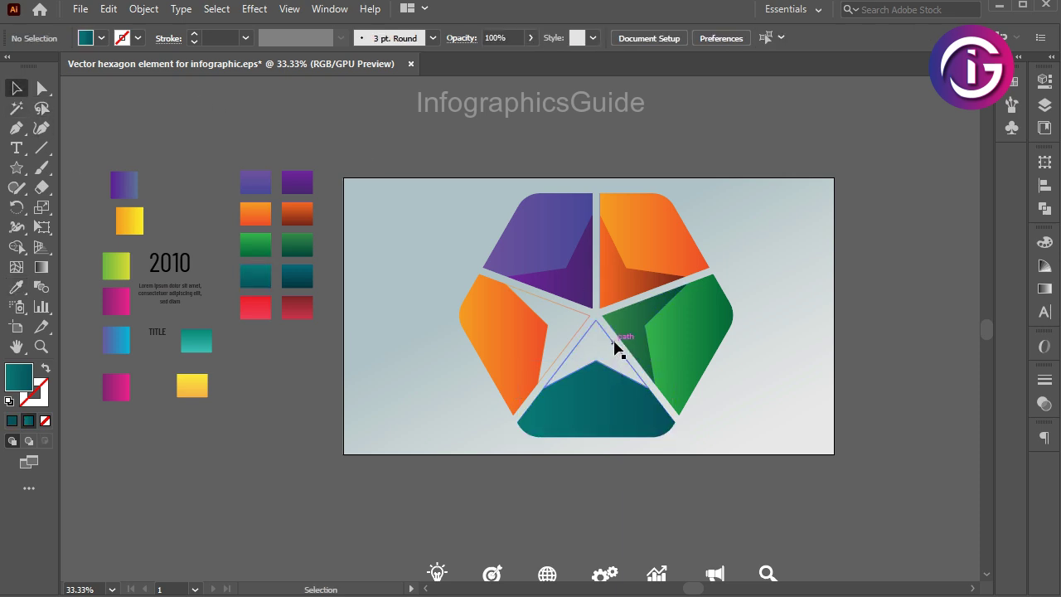
{"action": "left_click", "coordinate": [614, 350]}
{"action": "left_click", "coordinate": [17, 288]}
{"action": "left_click", "coordinate": [297, 276]}
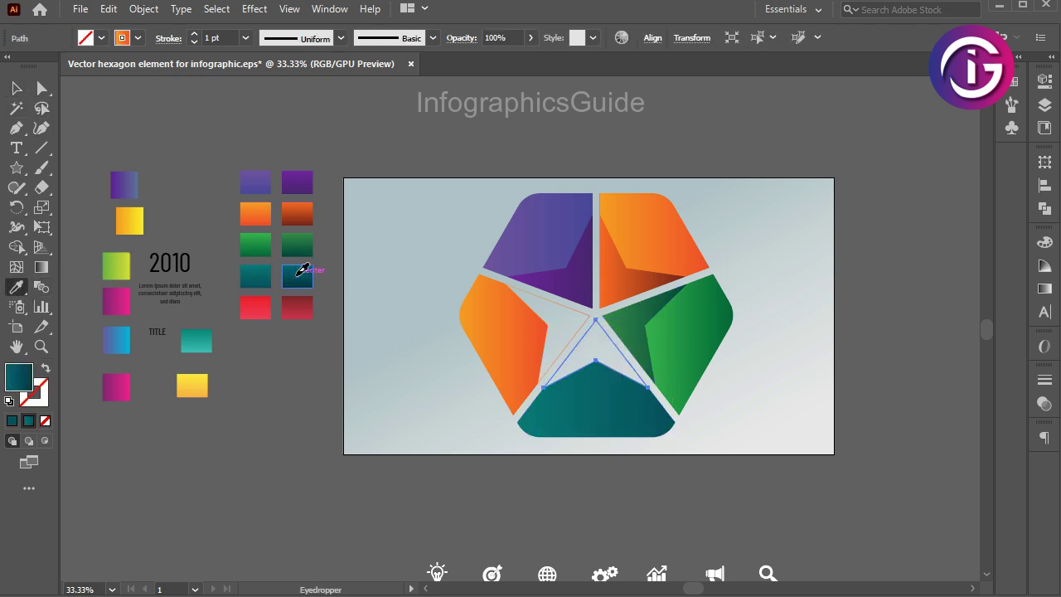
{"action": "left_click", "coordinate": [16, 88]}
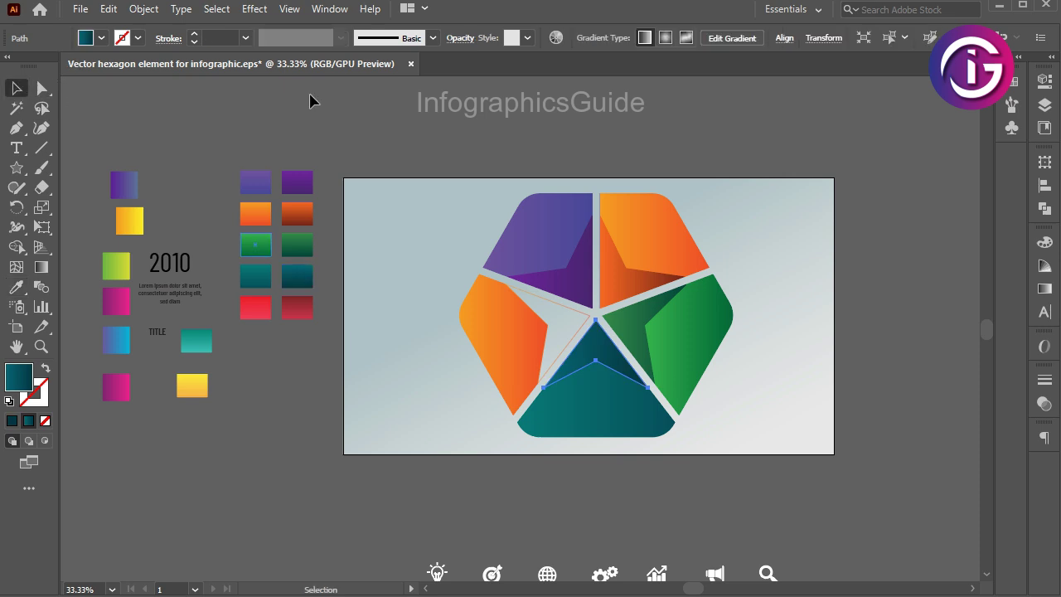
Step: Colour the left wedge red and its inner triangle dark red
{"action": "left_click", "coordinate": [533, 320]}
{"action": "left_click", "coordinate": [17, 287]}
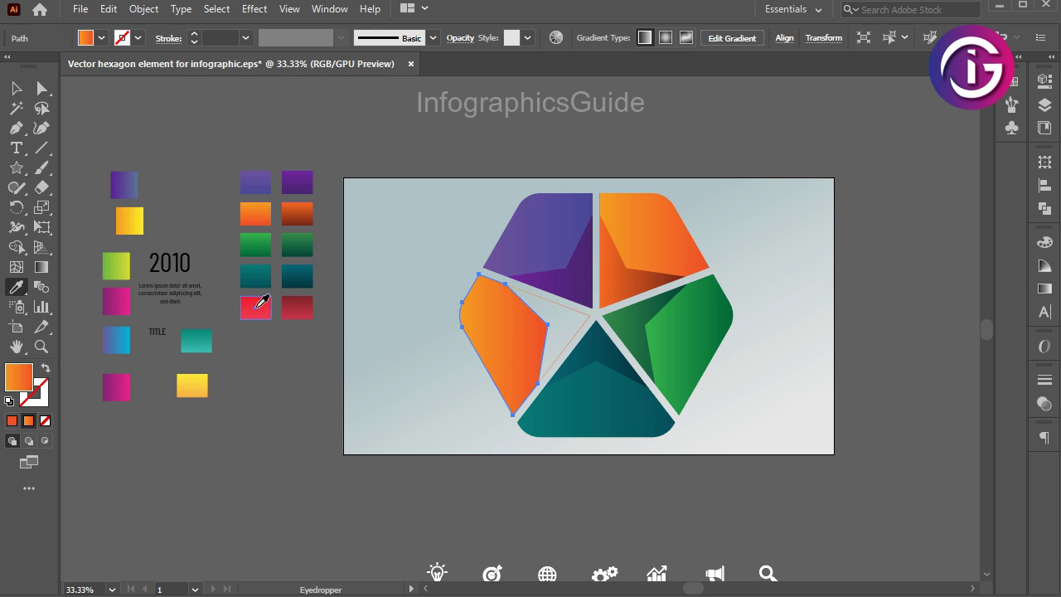
{"action": "left_click", "coordinate": [262, 301]}
{"action": "left_click", "coordinate": [18, 89]}
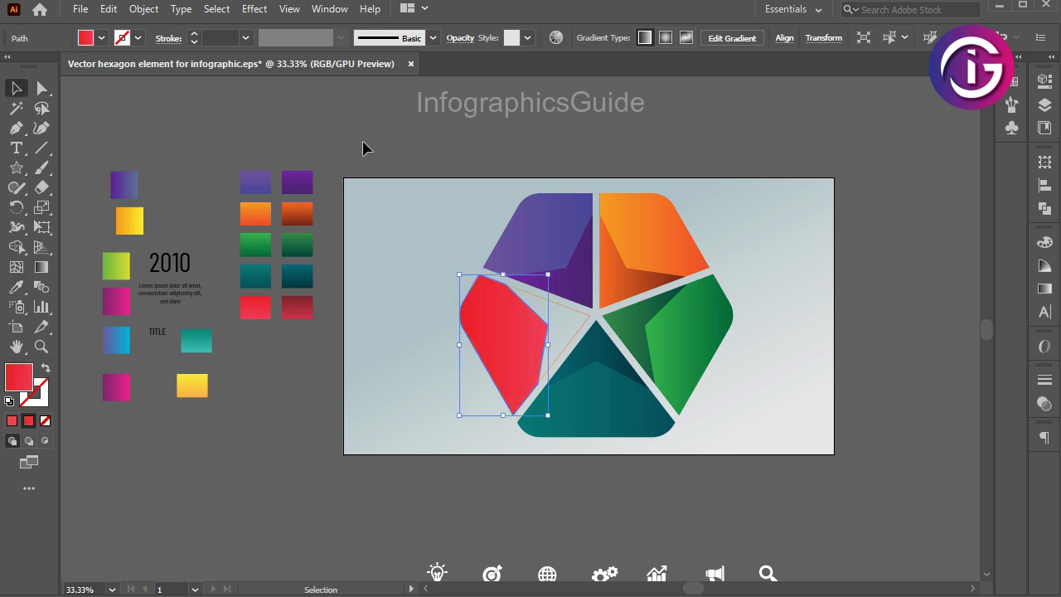
{"action": "left_click", "coordinate": [571, 315]}
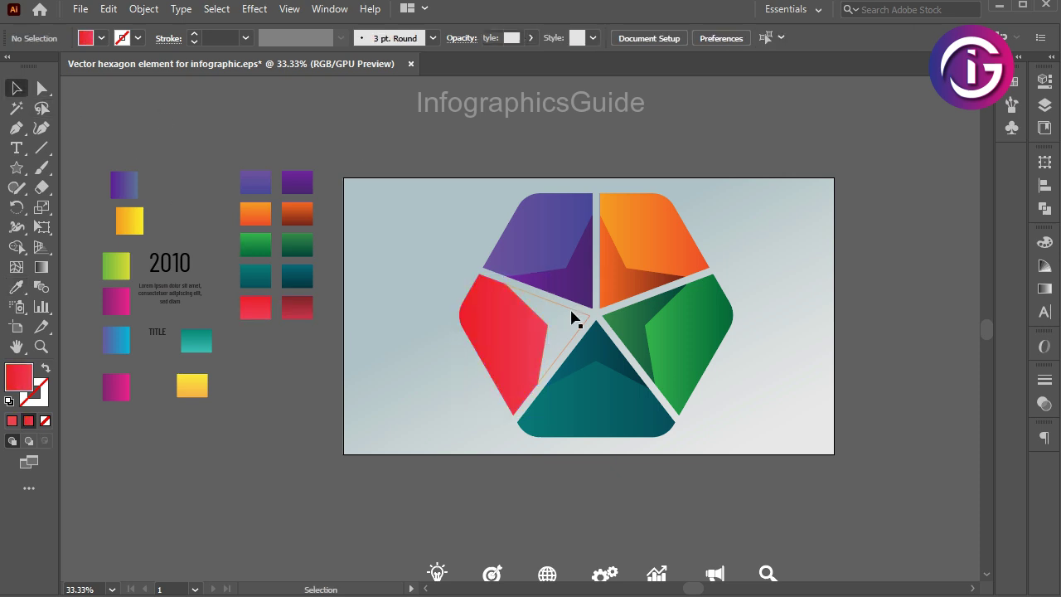
{"action": "left_click", "coordinate": [16, 287]}
{"action": "left_click", "coordinate": [288, 306]}
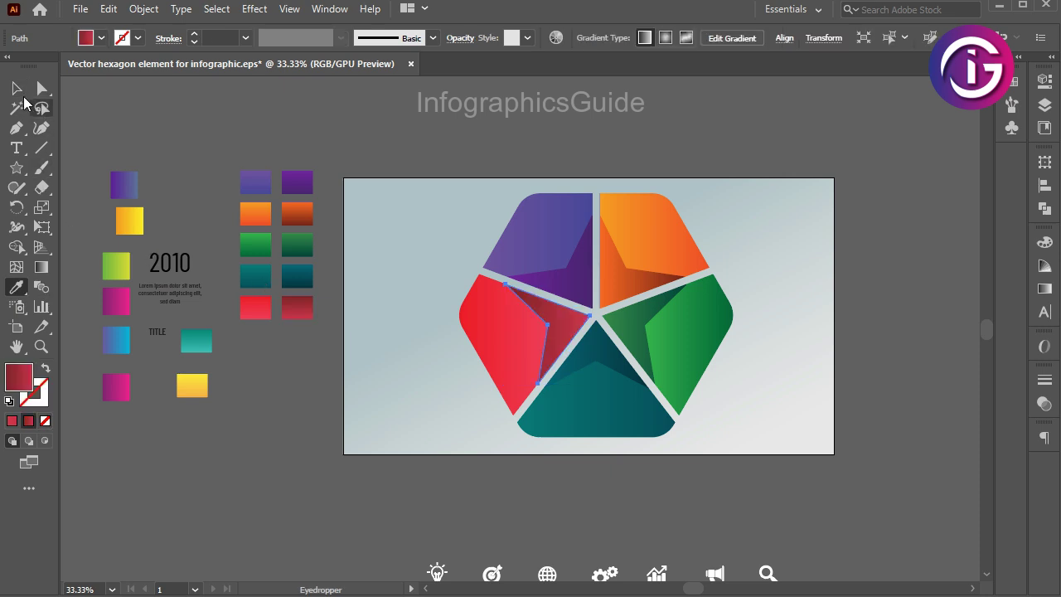
{"action": "left_click", "coordinate": [17, 89]}
{"action": "left_click", "coordinate": [260, 112]}
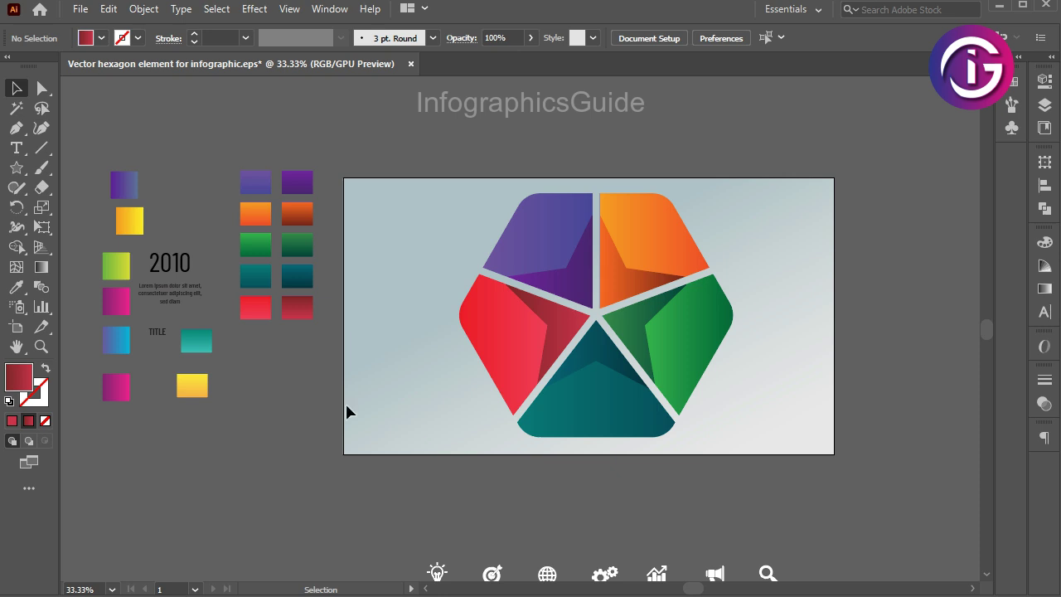
Step: Place a lightbulb icon on the orange wedge and bring it to the front
{"action": "left_click_drag", "start_coordinate": [497, 501], "coordinate": [450, 454]}
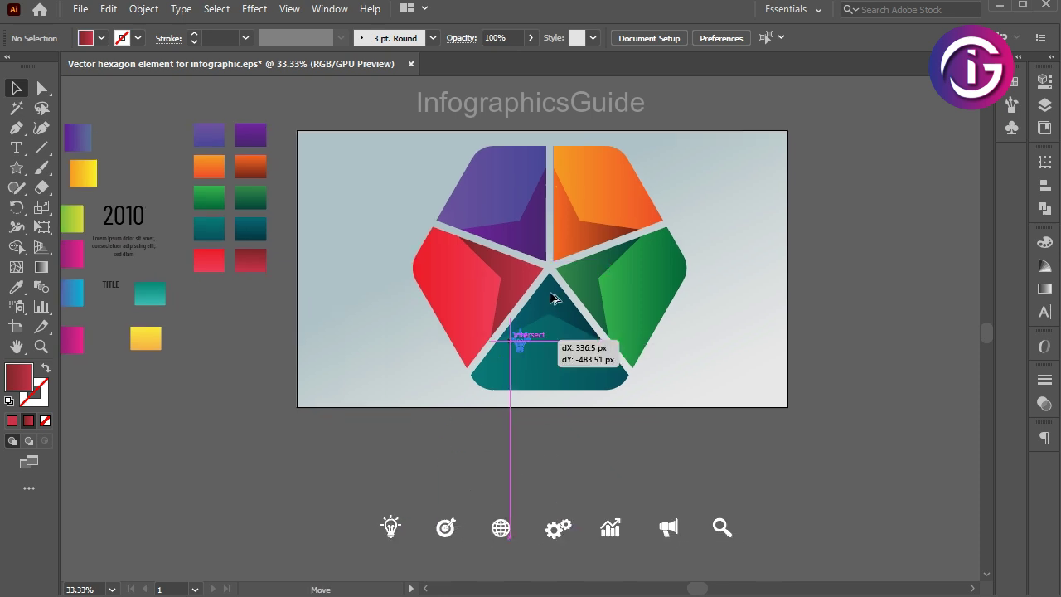
{"action": "left_click_drag", "start_coordinate": [398, 524], "coordinate": [572, 232]}
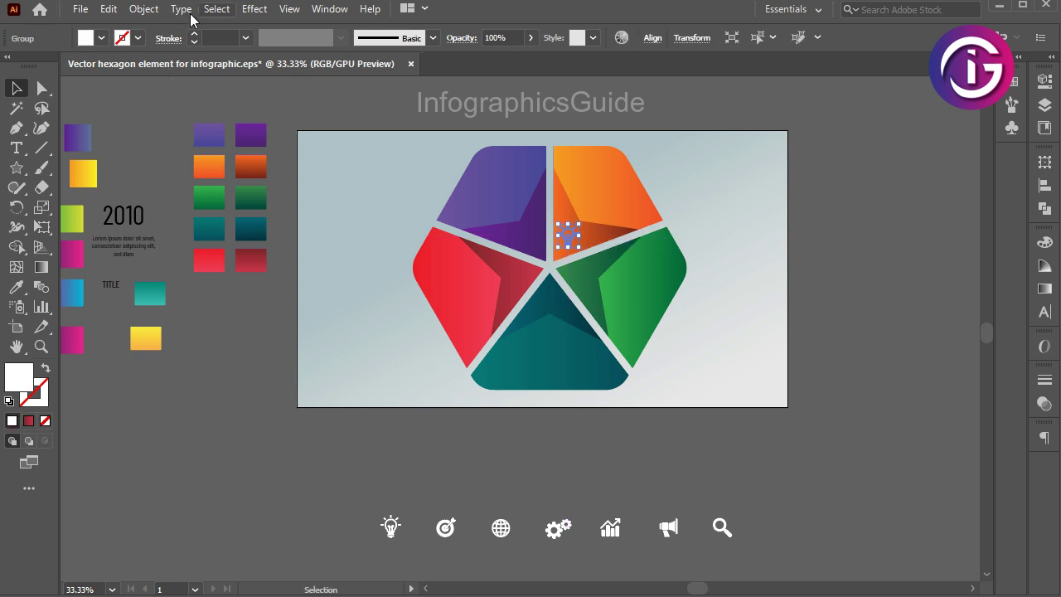
{"action": "left_click", "coordinate": [149, 12]}
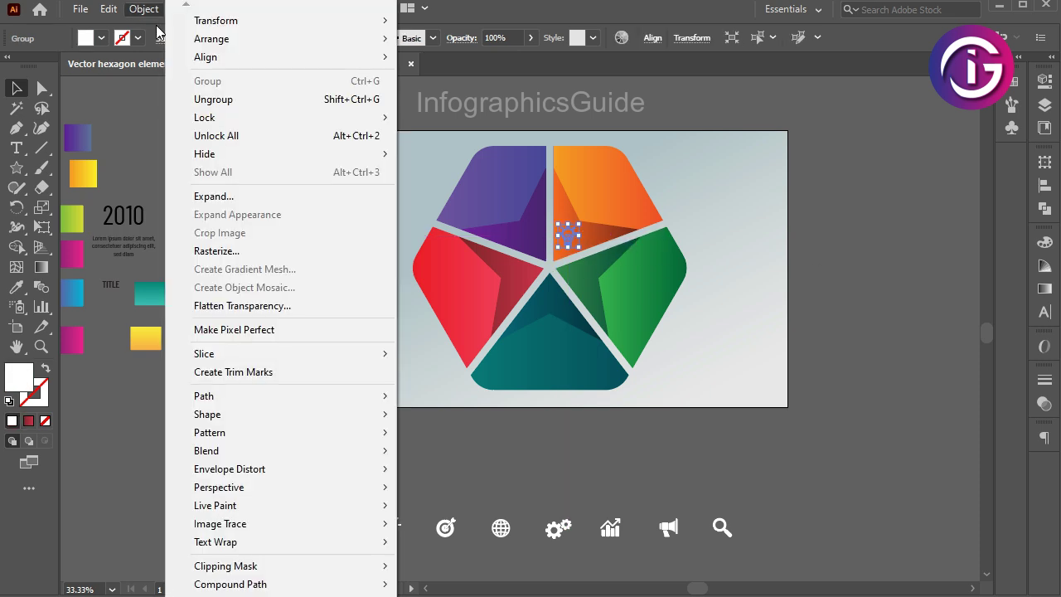
{"action": "left_click", "coordinate": [427, 35]}
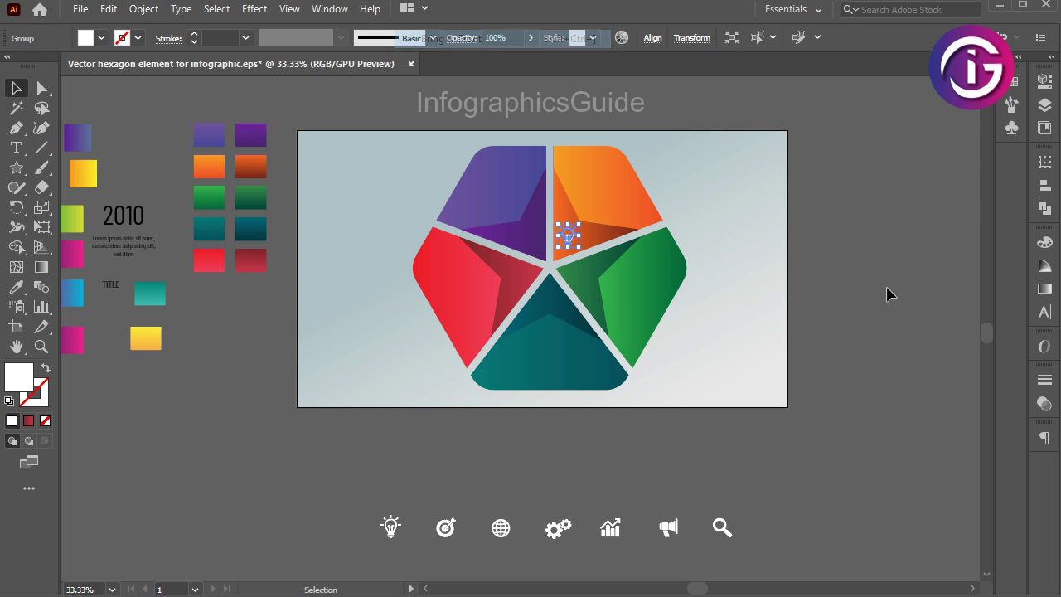
{"action": "left_click", "coordinate": [887, 291]}
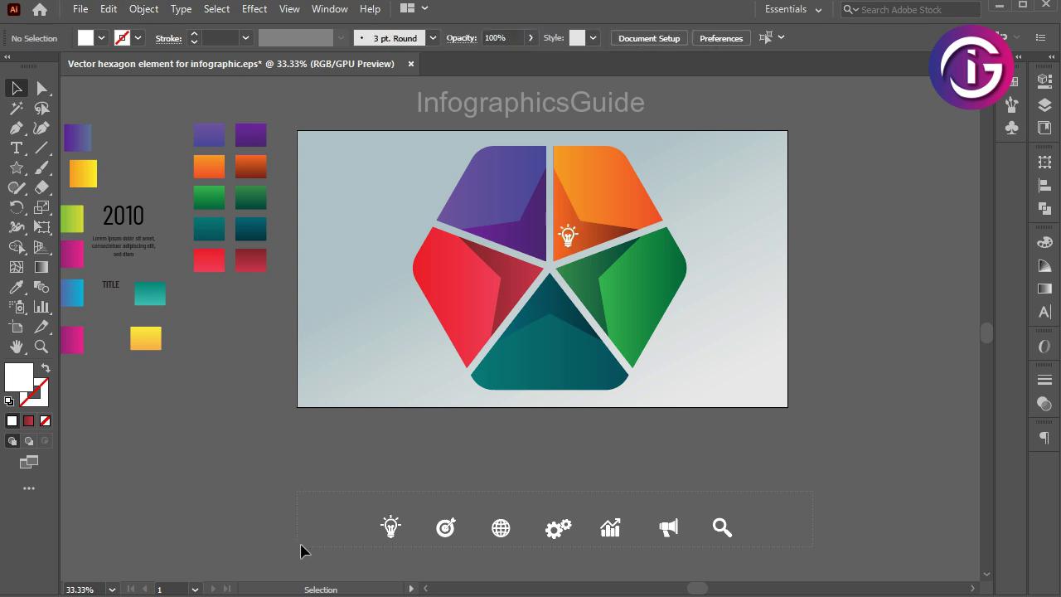
Step: Ungroup the row of spare icons into separate icons
{"action": "left_click_drag", "start_coordinate": [301, 551], "coordinate": [746, 507]}
{"action": "left_click", "coordinate": [144, 9]}
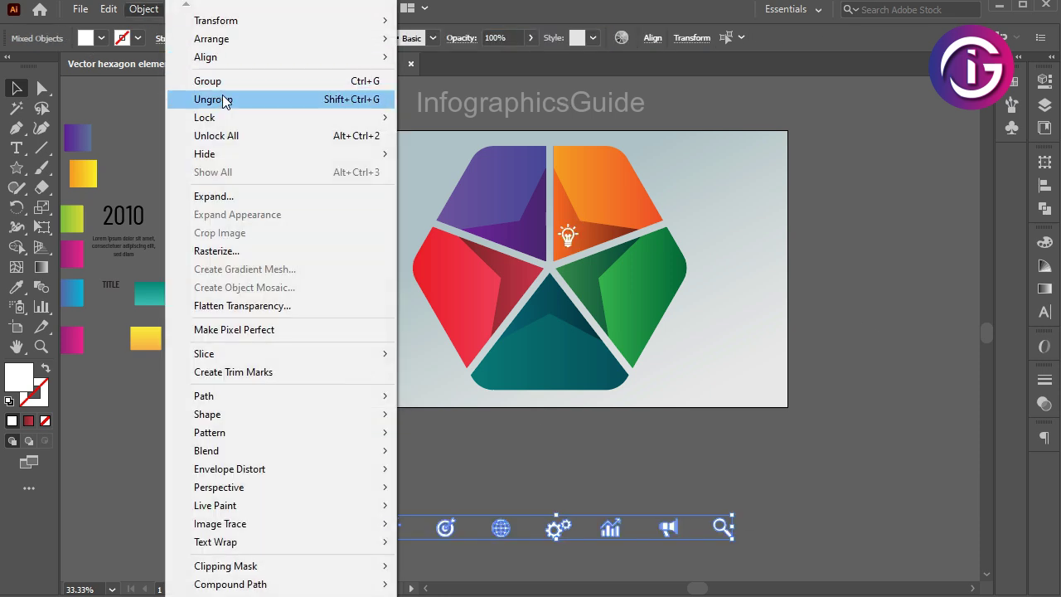
{"action": "left_click", "coordinate": [447, 39]}
{"action": "left_click", "coordinate": [762, 404]}
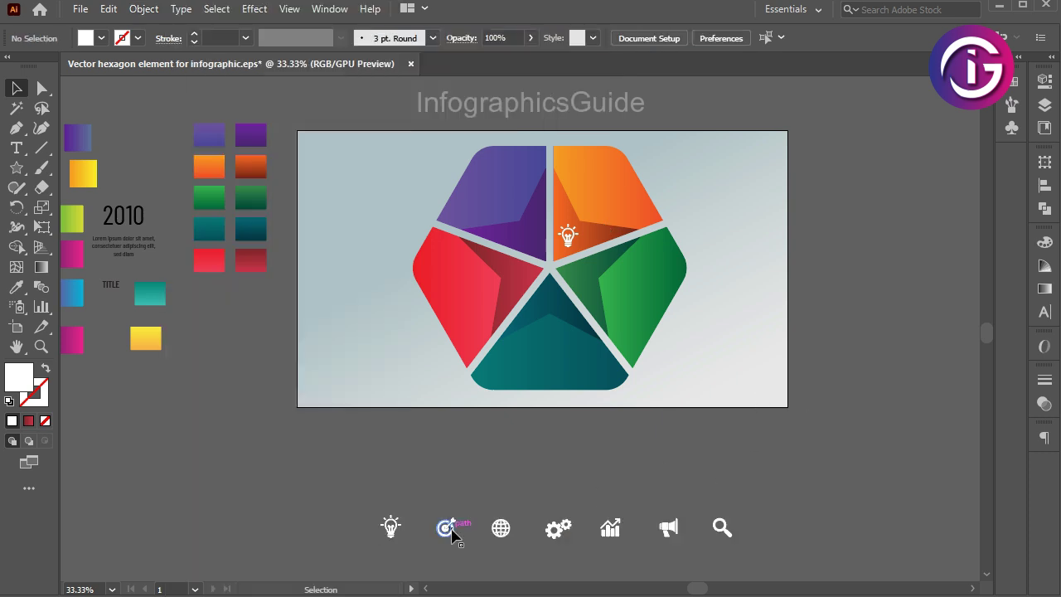
Step: Move the target, globe, gears and chart icons onto the green, teal, red and purple wedges
{"action": "left_click_drag", "start_coordinate": [447, 527], "coordinate": [583, 273]}
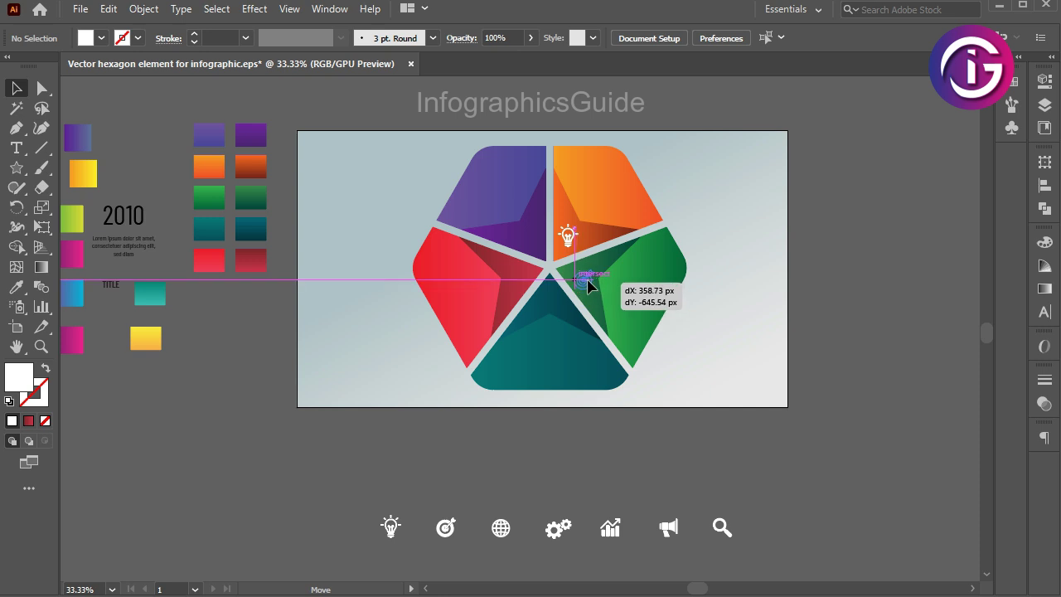
{"action": "left_click", "coordinate": [824, 351]}
{"action": "left_click_drag", "start_coordinate": [557, 527], "coordinate": [550, 298]}
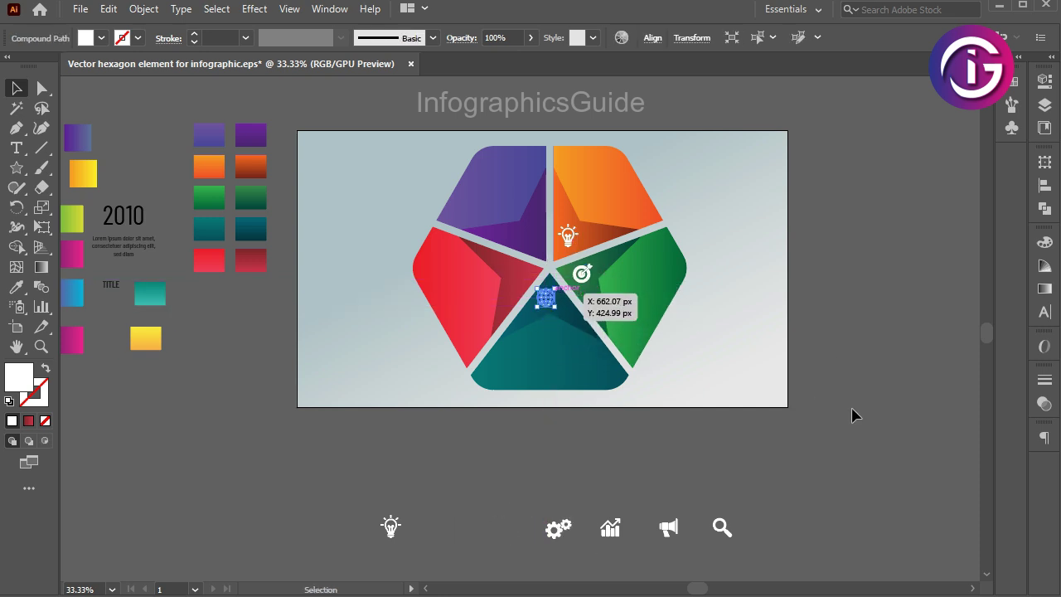
{"action": "left_click", "coordinate": [876, 421]}
{"action": "left_click_drag", "start_coordinate": [567, 525], "coordinate": [556, 430]}
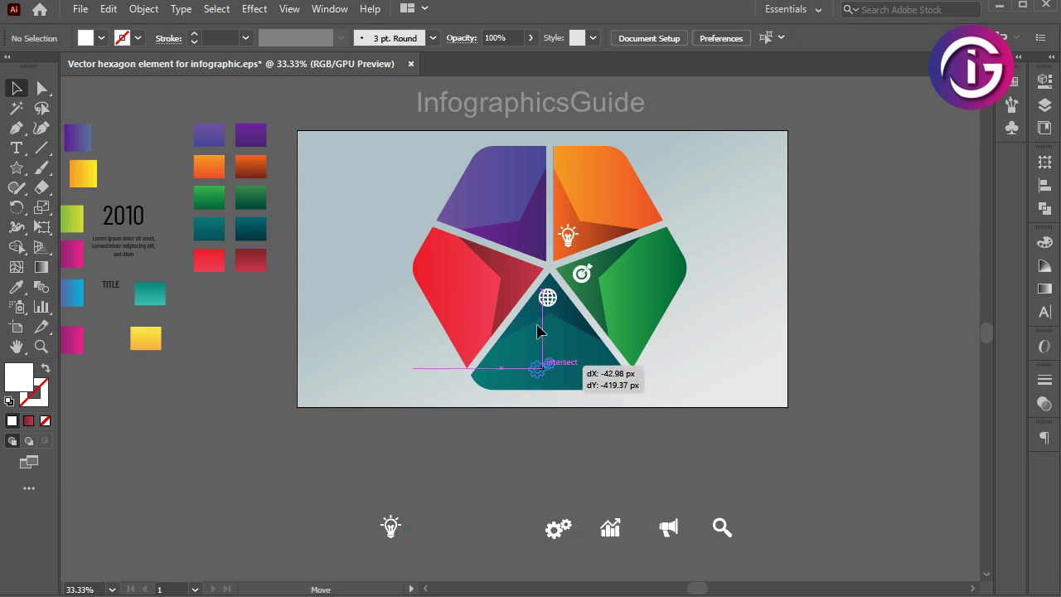
{"action": "left_click_drag", "start_coordinate": [557, 429], "coordinate": [529, 275]}
{"action": "left_click", "coordinate": [901, 418]}
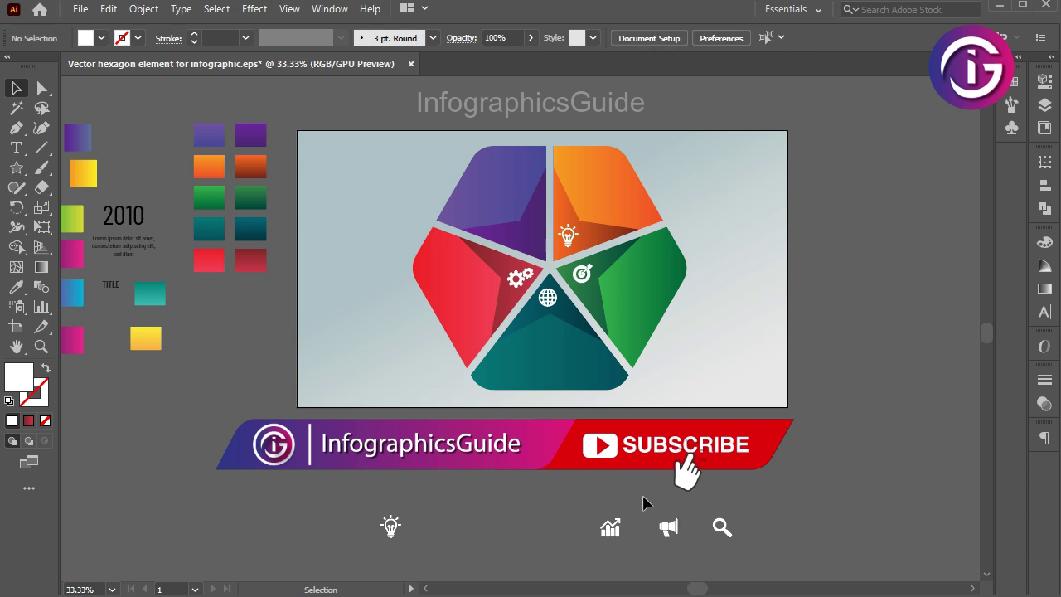
{"action": "left_click_drag", "start_coordinate": [614, 530], "coordinate": [539, 246]}
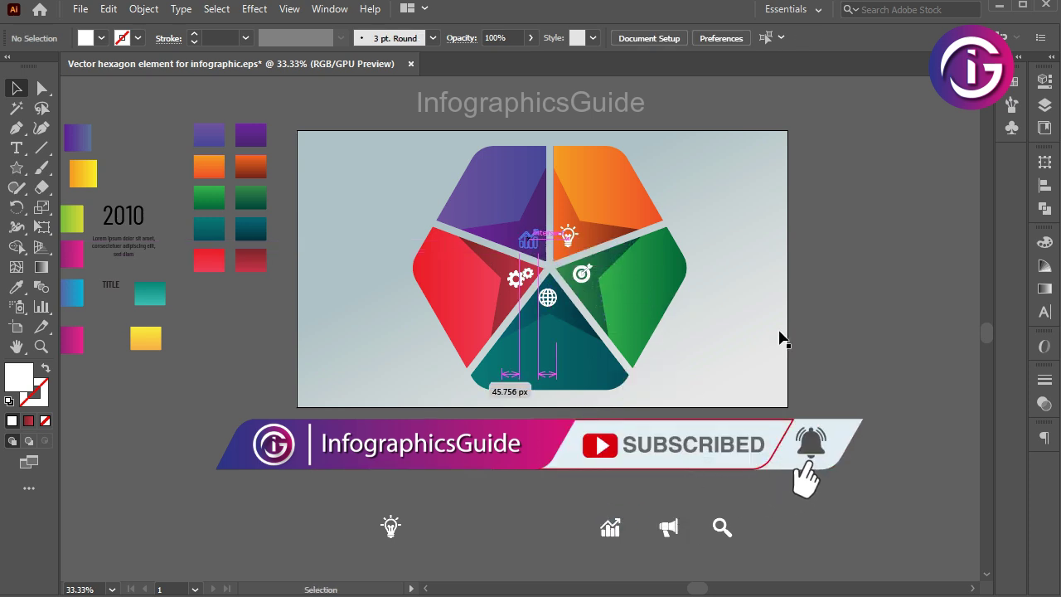
{"action": "left_click_drag", "start_coordinate": [737, 161], "coordinate": [504, 408]}
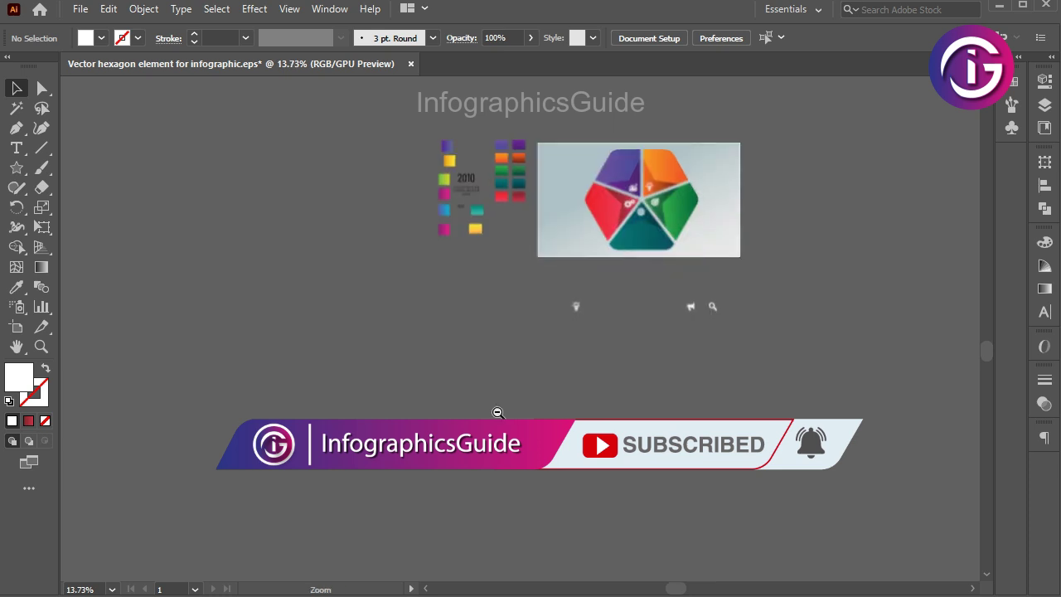
Step: Move the Lorem ipsum text onto the orange wedge and bring it to the front
{"action": "scroll", "coordinate": [713, 125], "scroll_direction": "up", "scroll_amount": 5}
{"action": "scroll", "coordinate": [581, 203], "scroll_direction": "down", "scroll_amount": 3}
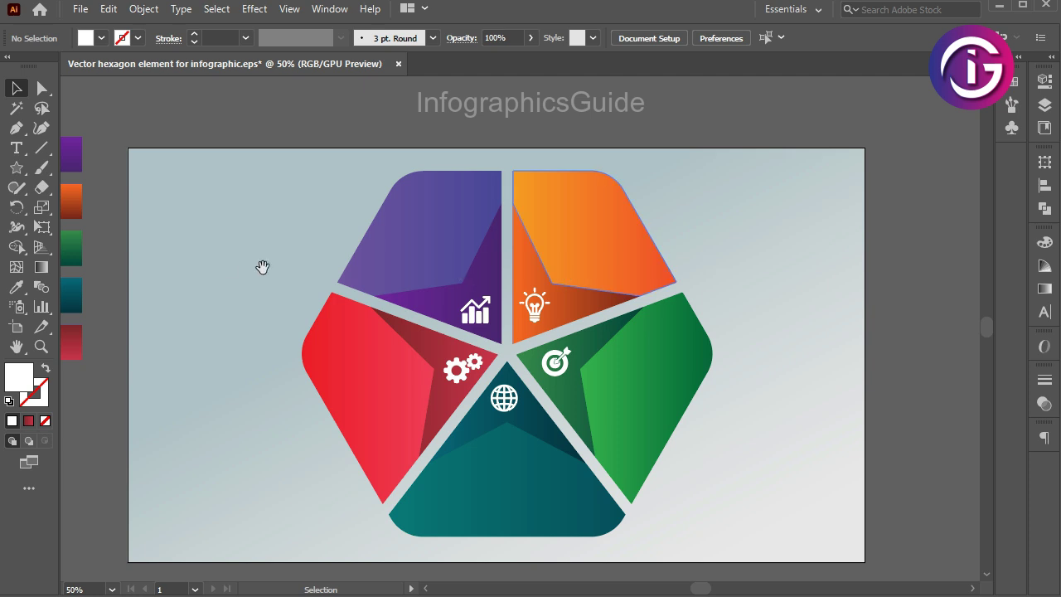
{"action": "left_click_drag", "start_coordinate": [260, 268], "coordinate": [483, 260]}
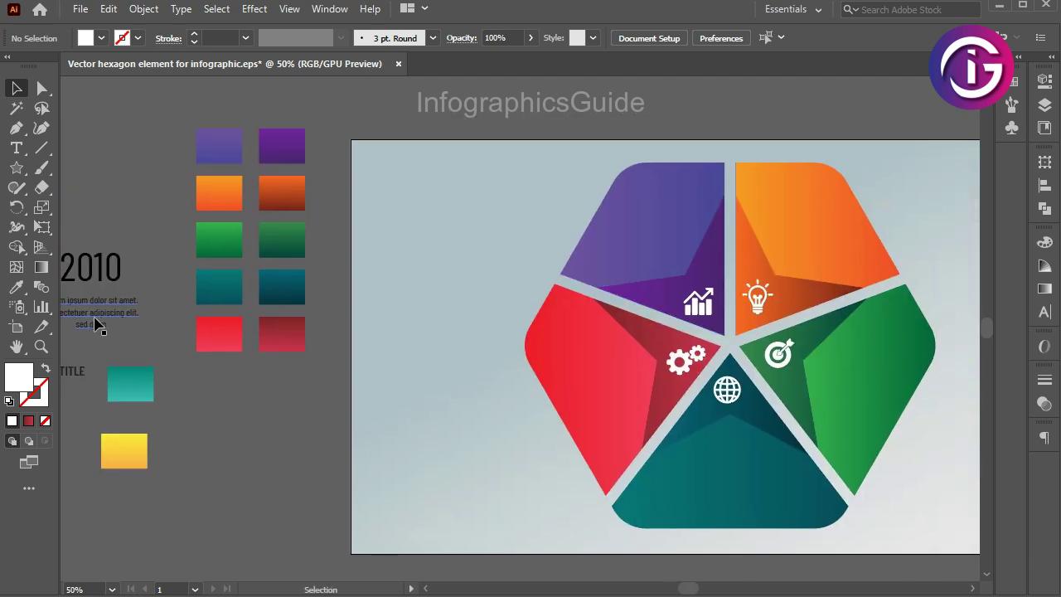
{"action": "left_click_drag", "start_coordinate": [136, 323], "coordinate": [870, 217]}
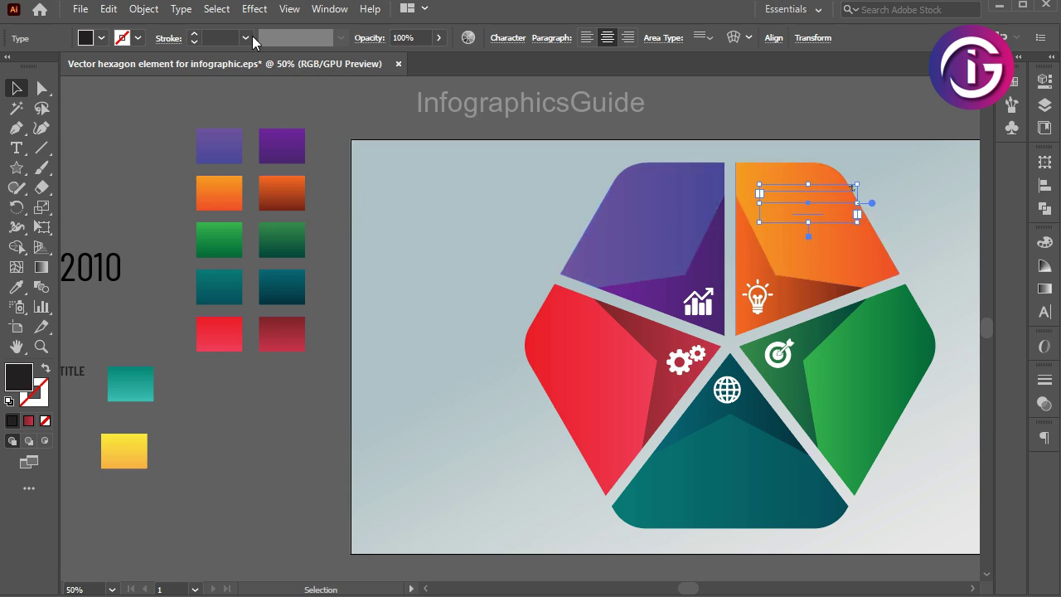
{"action": "left_click", "coordinate": [217, 9]}
{"action": "left_click", "coordinate": [143, 10]}
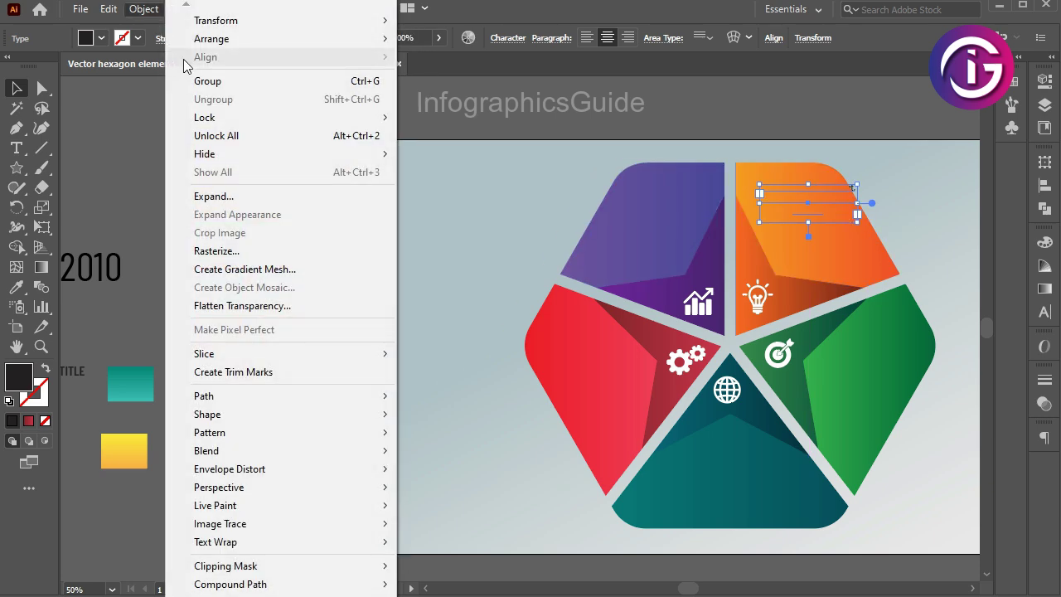
{"action": "left_click", "coordinate": [439, 37]}
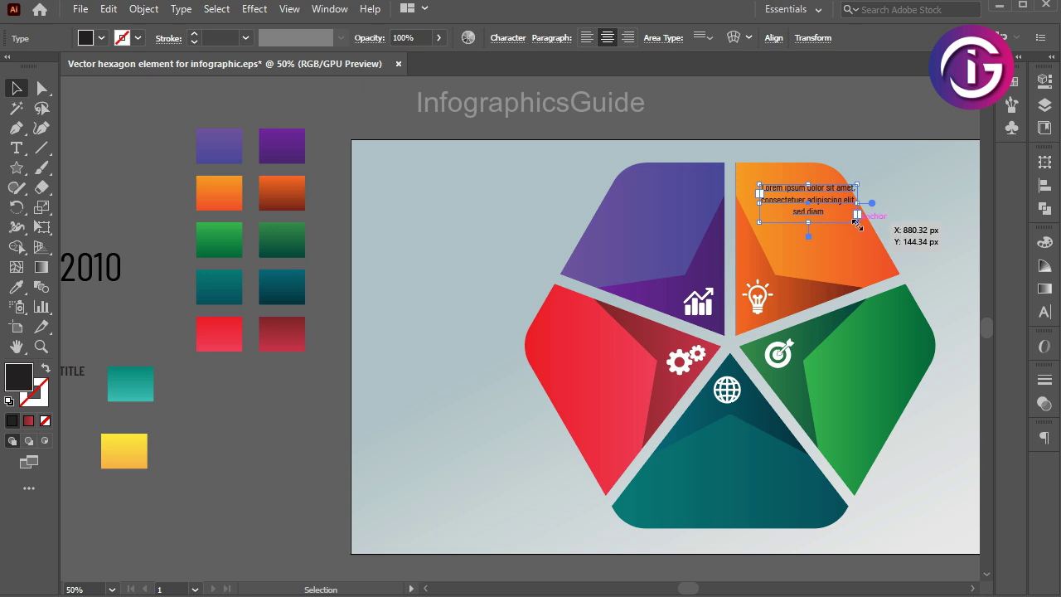
Step: Narrow the caption frame so it wraps, then select all its text
{"action": "mouse_move", "coordinate": [857, 221]}
{"action": "left_mouse_down"}
{"action": "mouse_move", "coordinate": [830, 240]}
{"action": "mouse_move", "coordinate": [810, 208]}
{"action": "left_mouse_up"}
{"action": "key", "text": "t"}
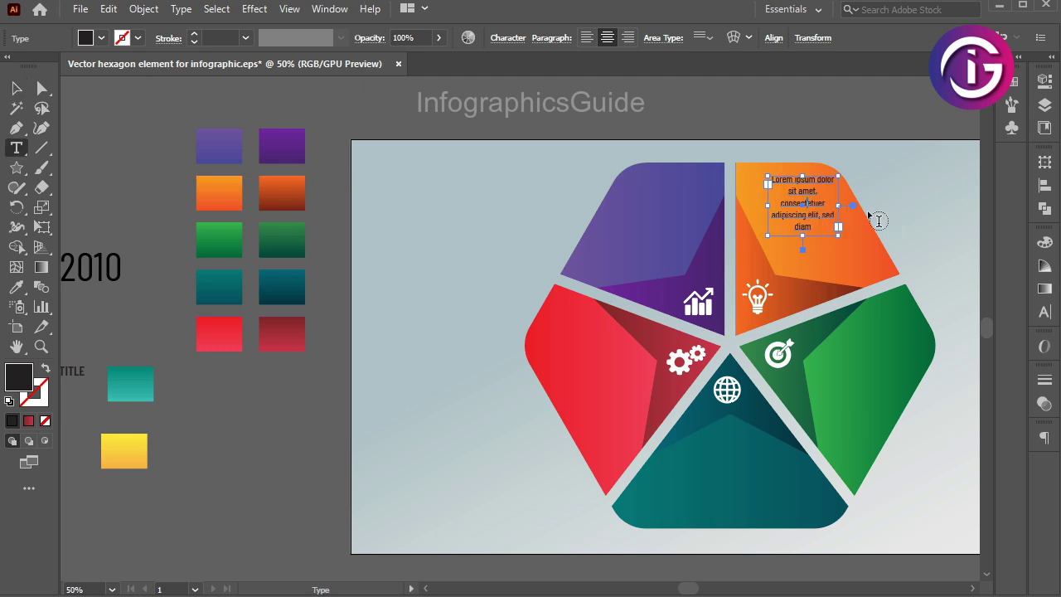
{"action": "left_click", "coordinate": [835, 209]}
{"action": "key", "text": "ctrl+a"}
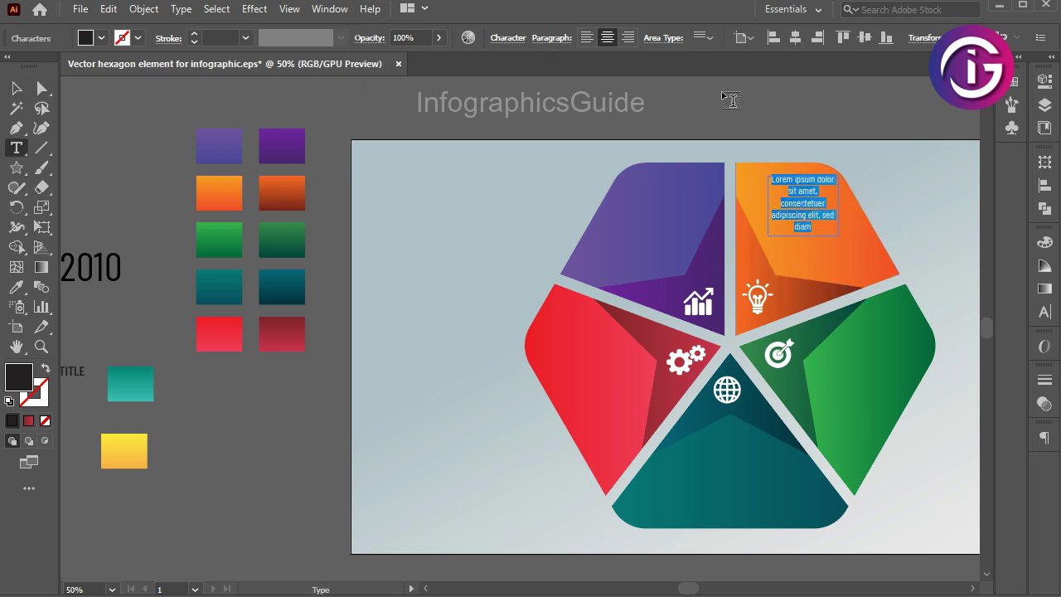
Step: Set the Lorem ipsum caption to 24 pt in the Character panel and colour it white
{"action": "left_click", "coordinate": [512, 39]}
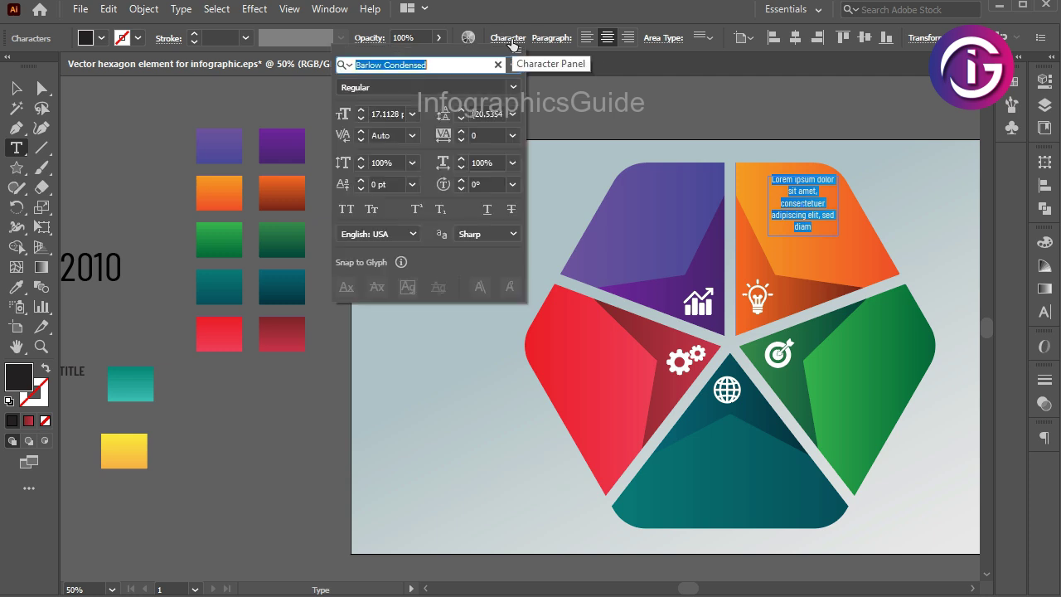
{"action": "left_click", "coordinate": [411, 114]}
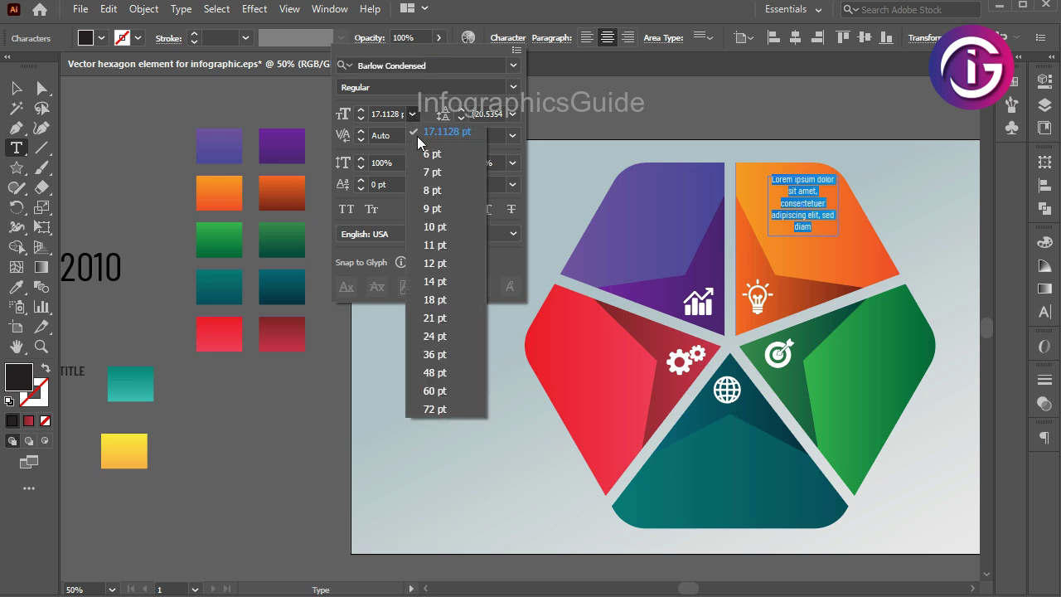
{"action": "left_click", "coordinate": [440, 328]}
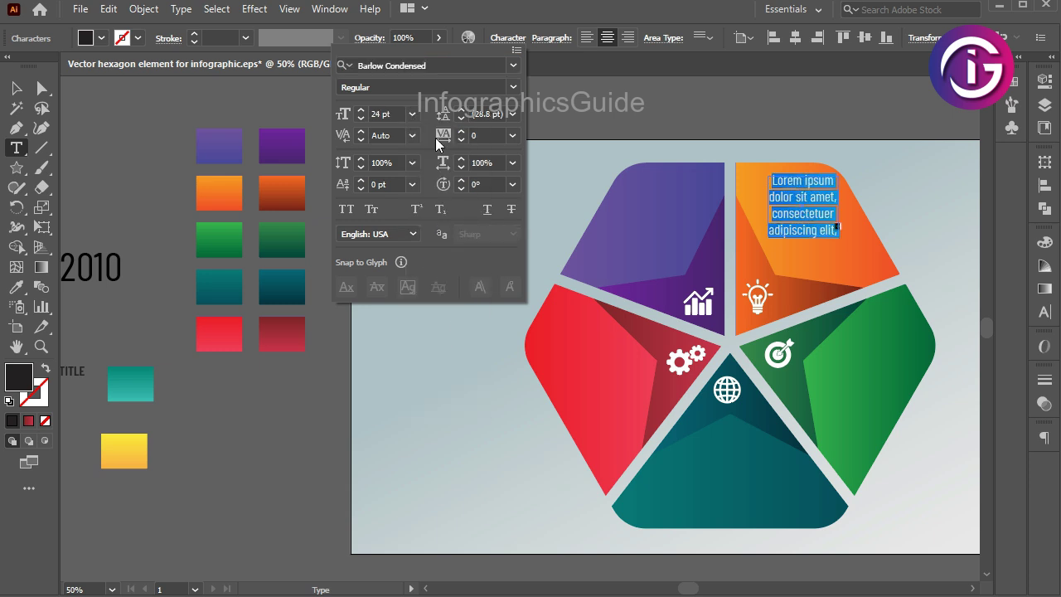
{"action": "left_click", "coordinate": [508, 37]}
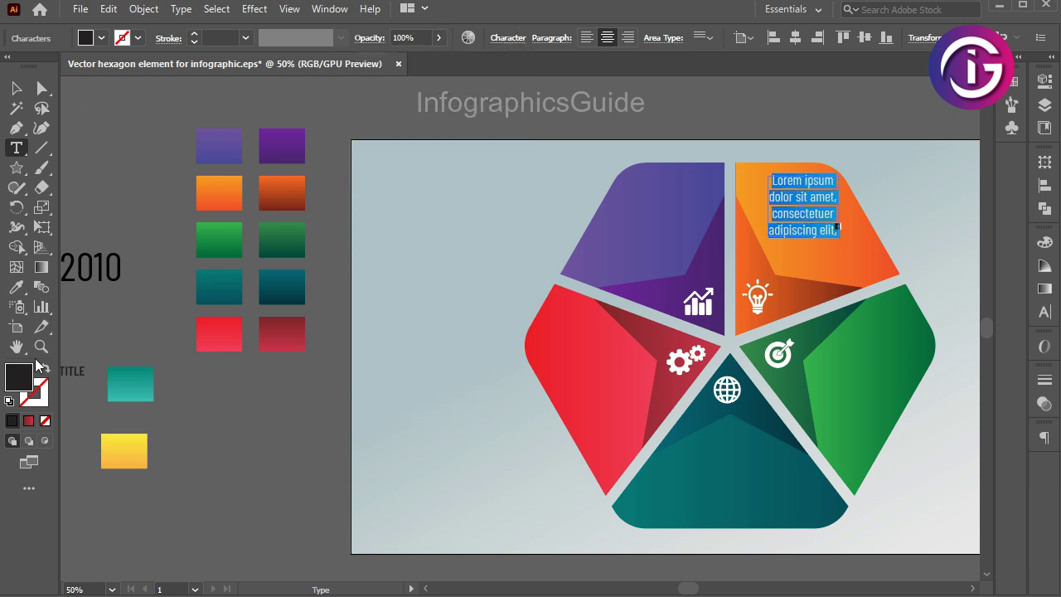
{"action": "left_click", "coordinate": [1012, 83]}
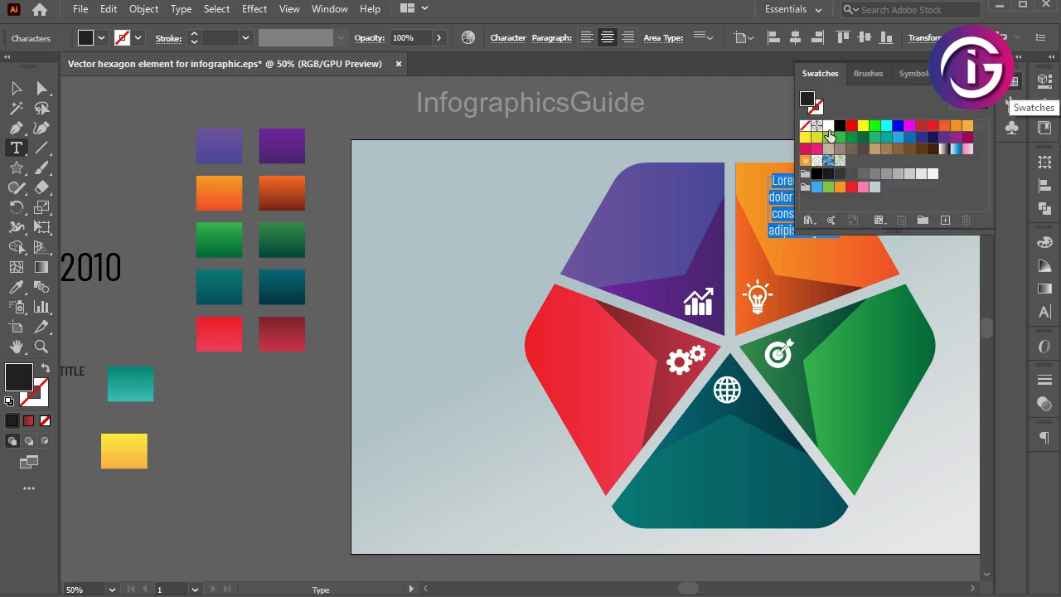
{"action": "left_click", "coordinate": [769, 68]}
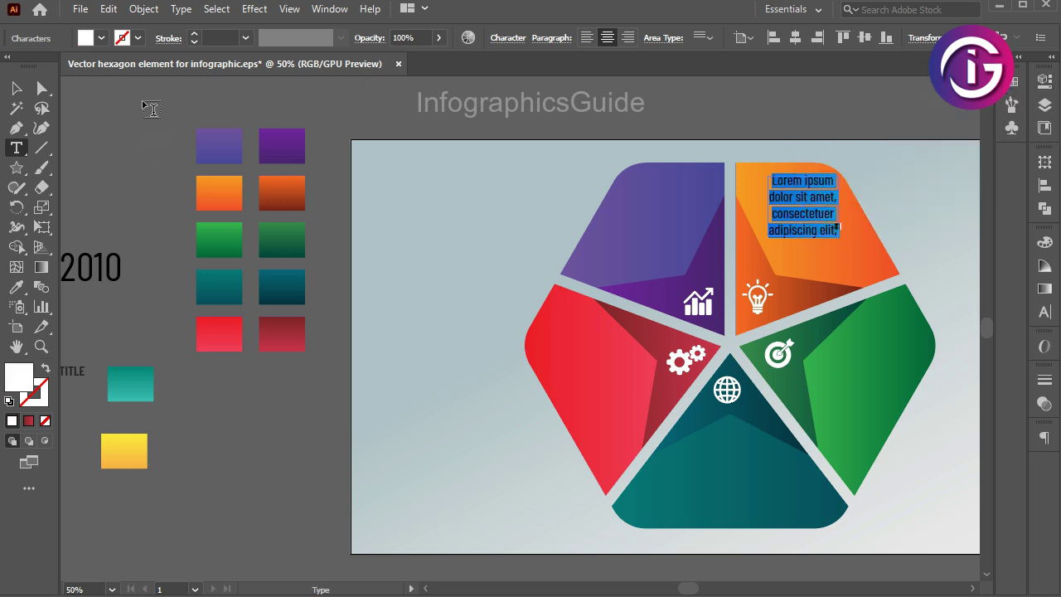
{"action": "left_click", "coordinate": [16, 88]}
{"action": "left_click", "coordinate": [920, 170]}
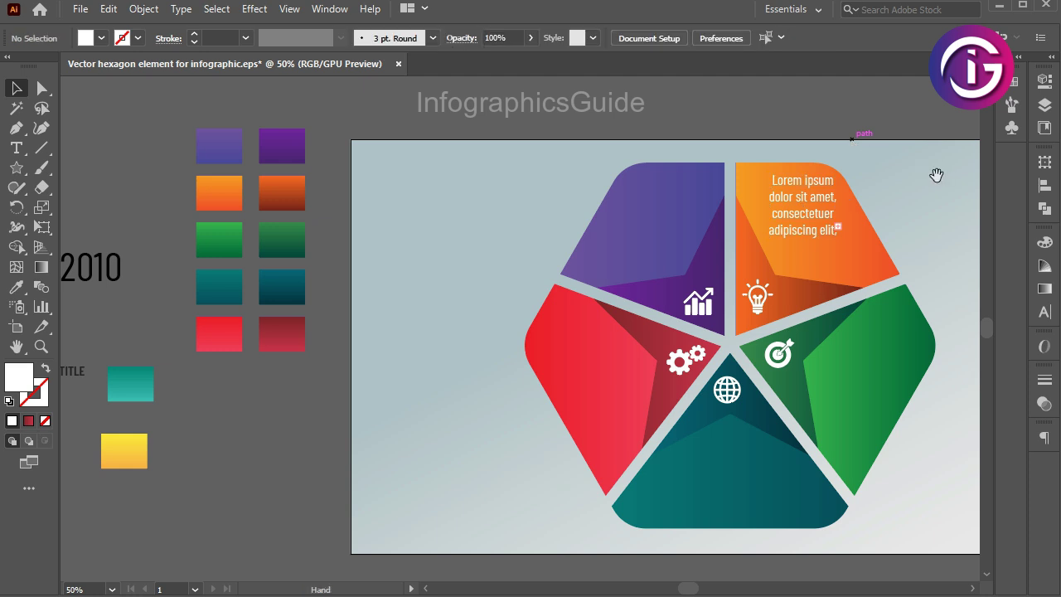
Step: Copy the 2010 number from the pasteboard onto the artboard
{"action": "left_click_drag", "start_coordinate": [936, 175], "coordinate": [877, 182]}
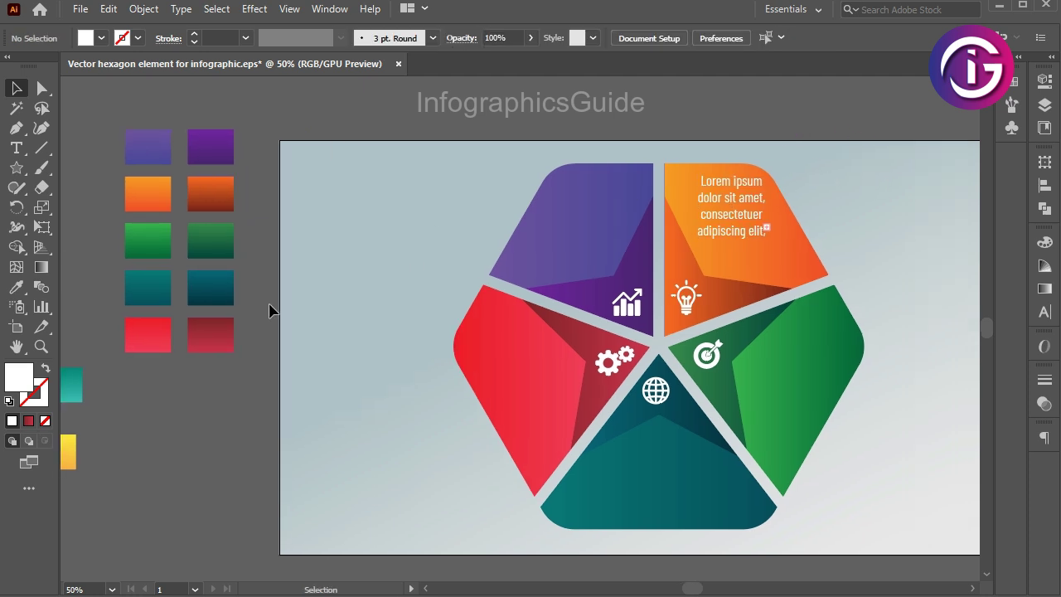
{"action": "left_click_drag", "start_coordinate": [132, 330], "coordinate": [379, 295]}
{"action": "left_click", "coordinate": [280, 244]}
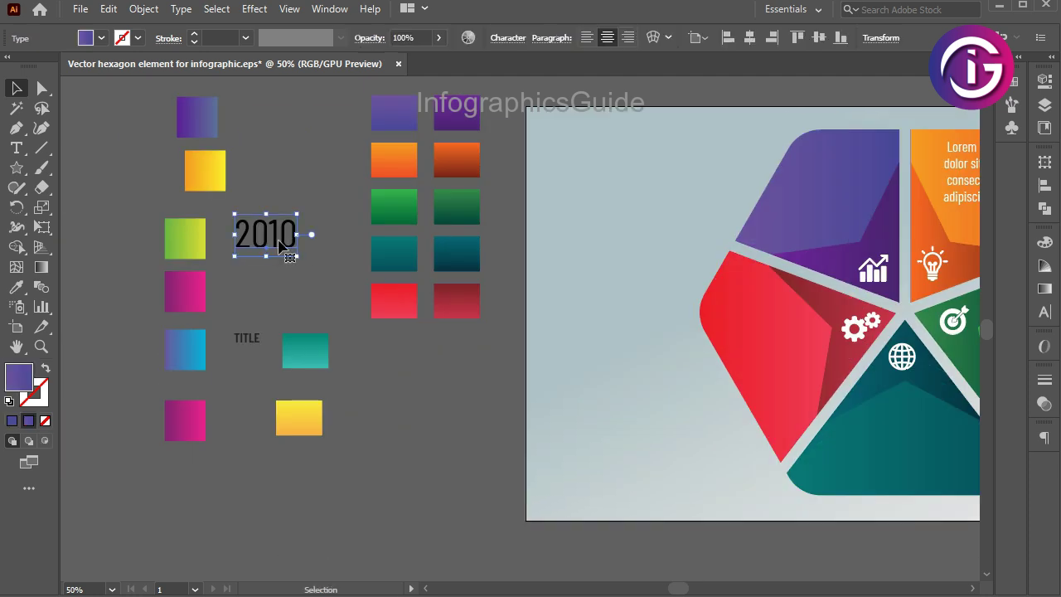
{"action": "left_click_drag", "start_coordinate": [279, 244], "coordinate": [619, 377]}
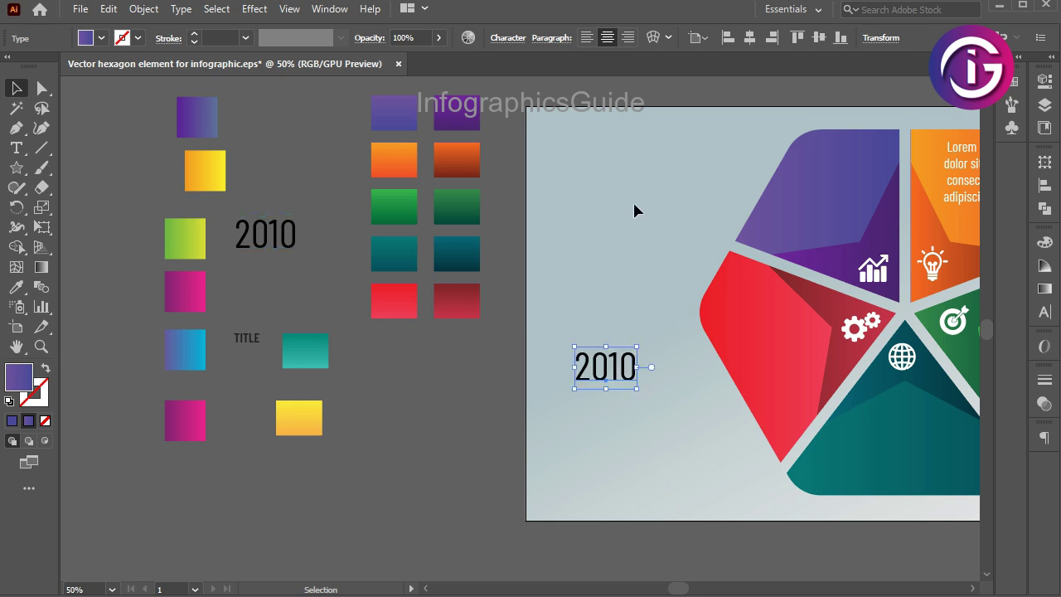
{"action": "left_click_drag", "start_coordinate": [633, 211], "coordinate": [266, 187]}
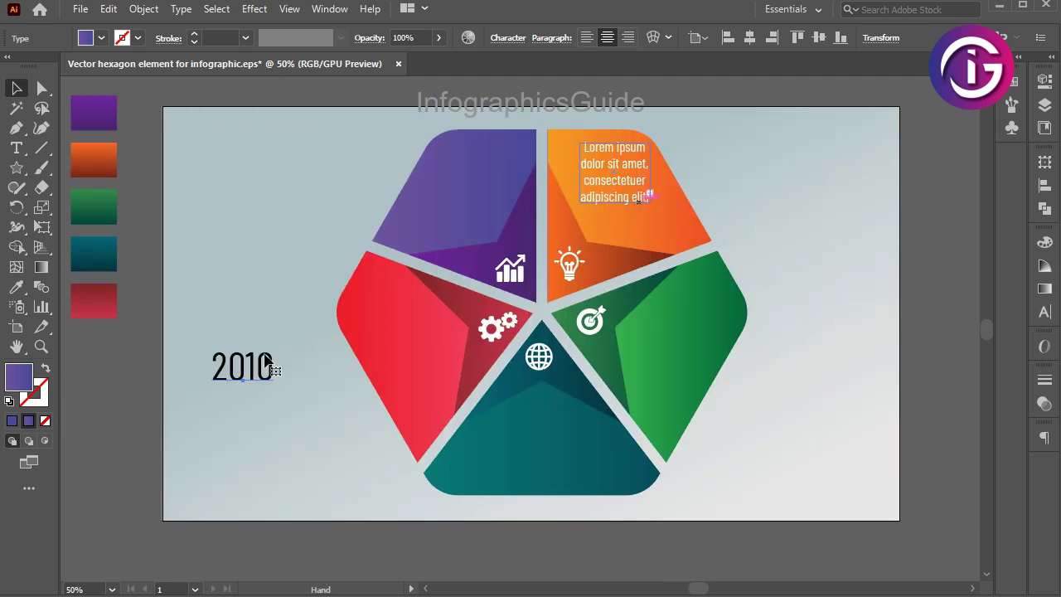
Step: Retype the copied number as 01 and move it onto the orange wedge
{"action": "key", "text": "t"}
{"action": "left_click", "coordinate": [265, 367]}
{"action": "key", "text": "ctrl+a"}
{"action": "type", "text": "01"}
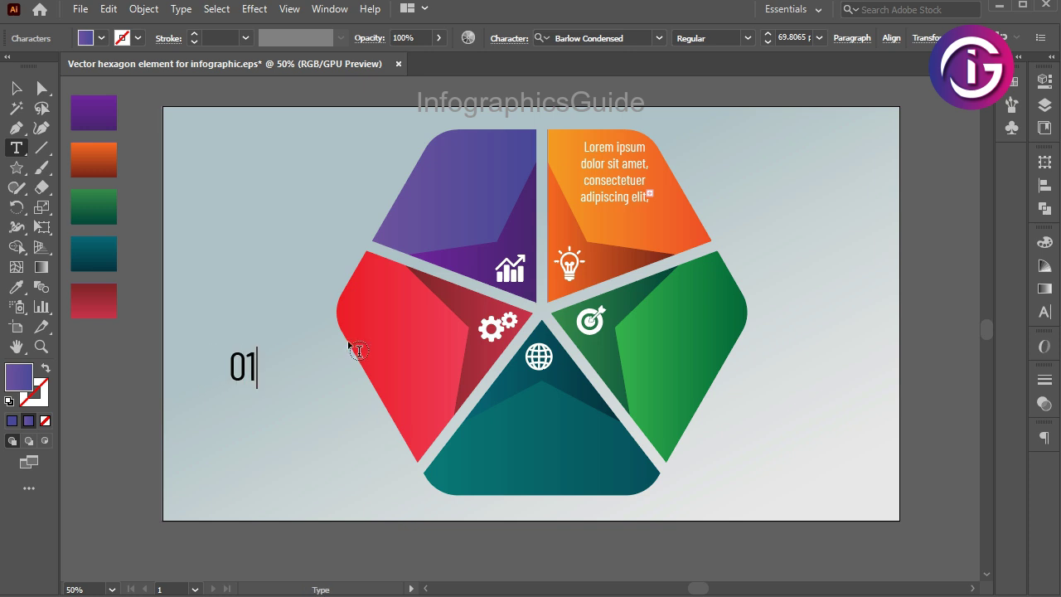
{"action": "left_click", "coordinate": [15, 87]}
{"action": "left_click", "coordinate": [204, 162]}
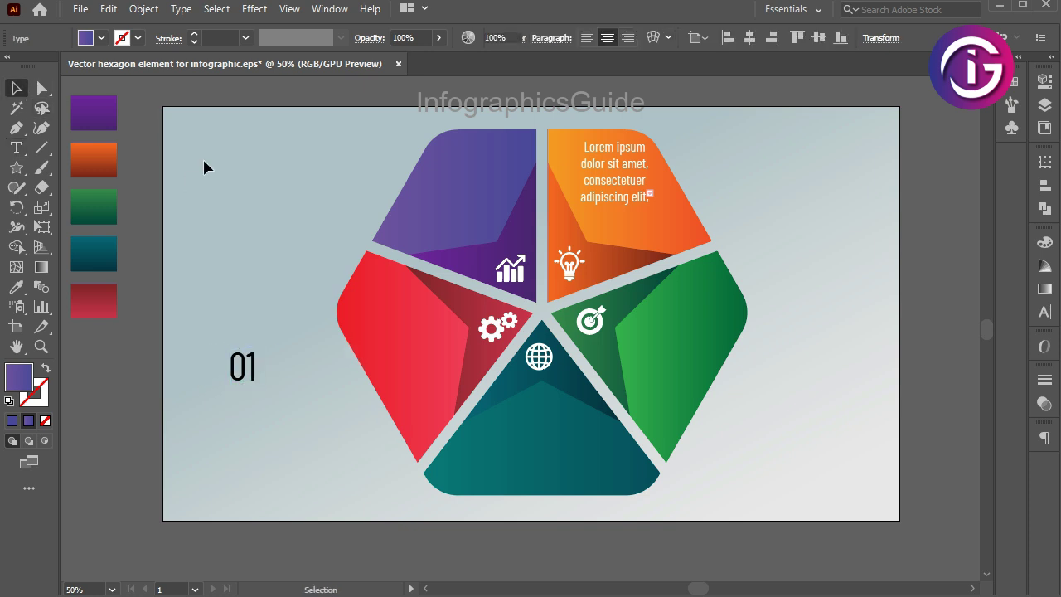
{"action": "mouse_move", "coordinate": [235, 378]}
{"action": "left_mouse_down"}
{"action": "mouse_move", "coordinate": [670, 222]}
{"action": "mouse_move", "coordinate": [670, 232]}
{"action": "left_mouse_up"}
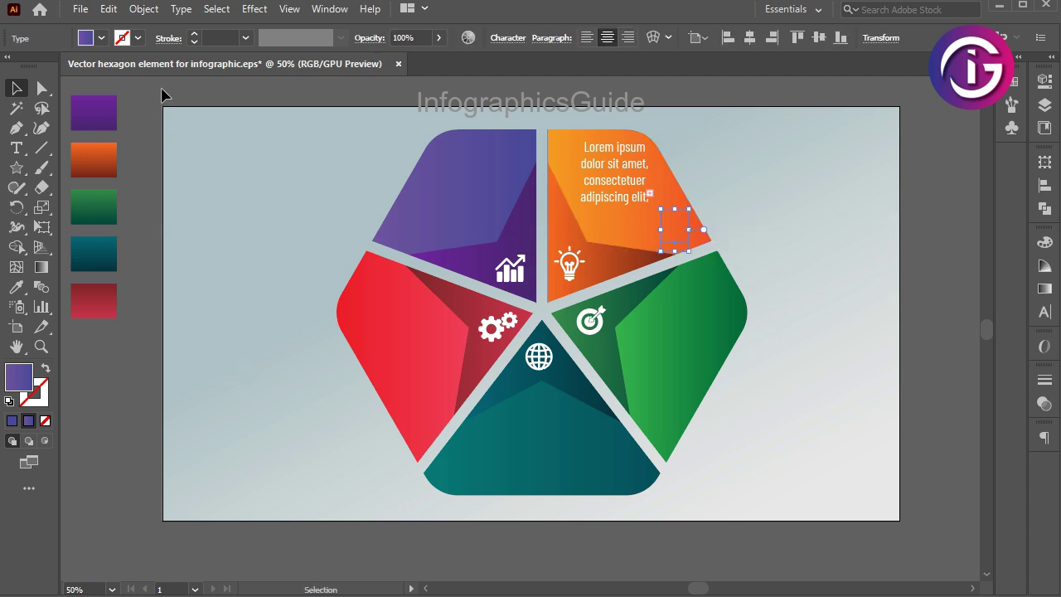
Step: Sample a dark colour for the 01, deselect, and zoom toward the green wedge
{"action": "left_click", "coordinate": [16, 287]}
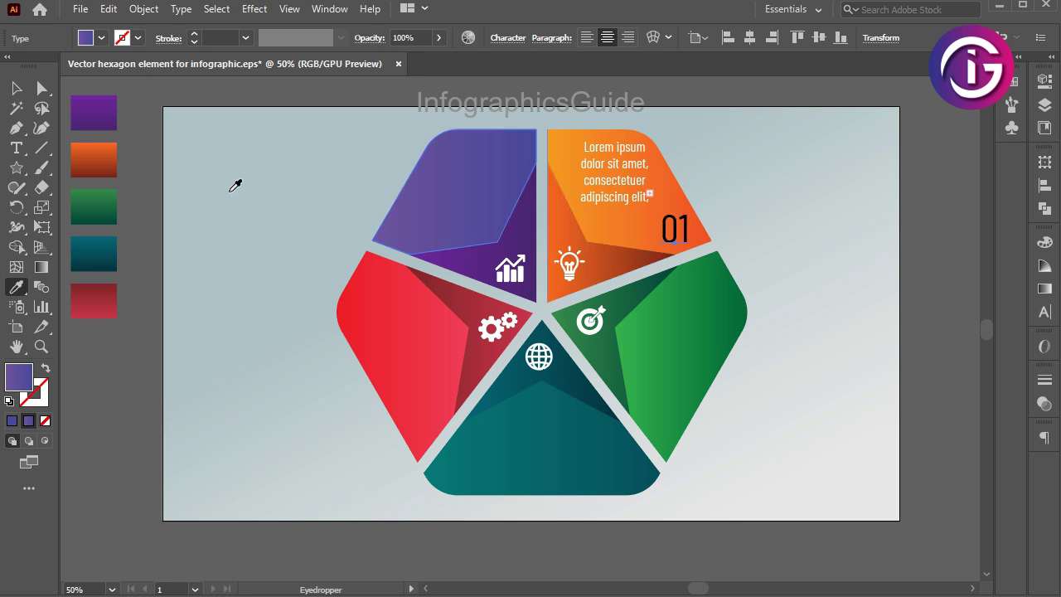
{"action": "left_click", "coordinate": [95, 164]}
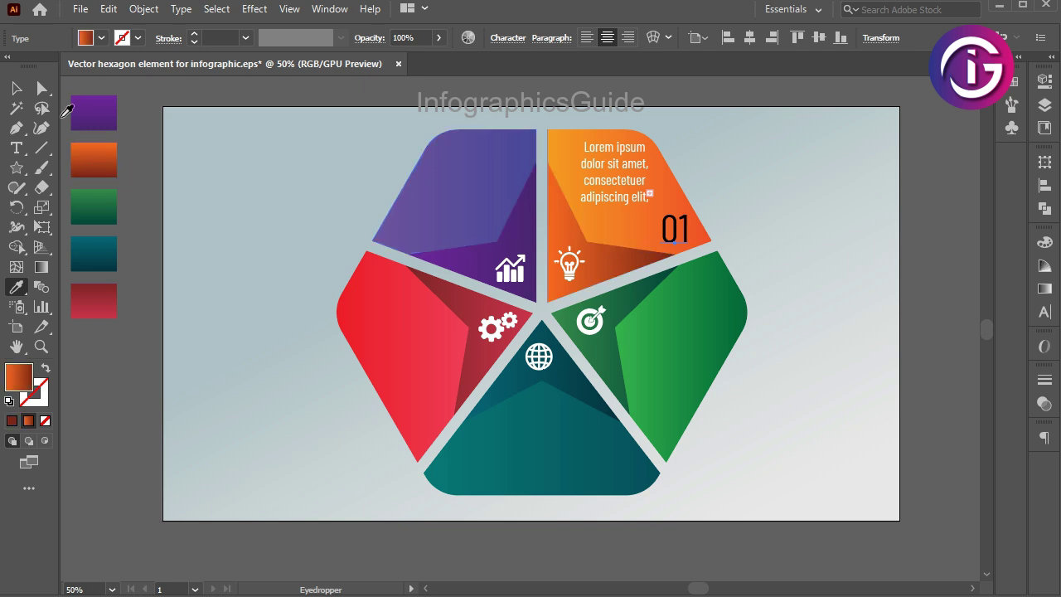
{"action": "key", "text": "v"}
{"action": "left_click", "coordinate": [816, 221]}
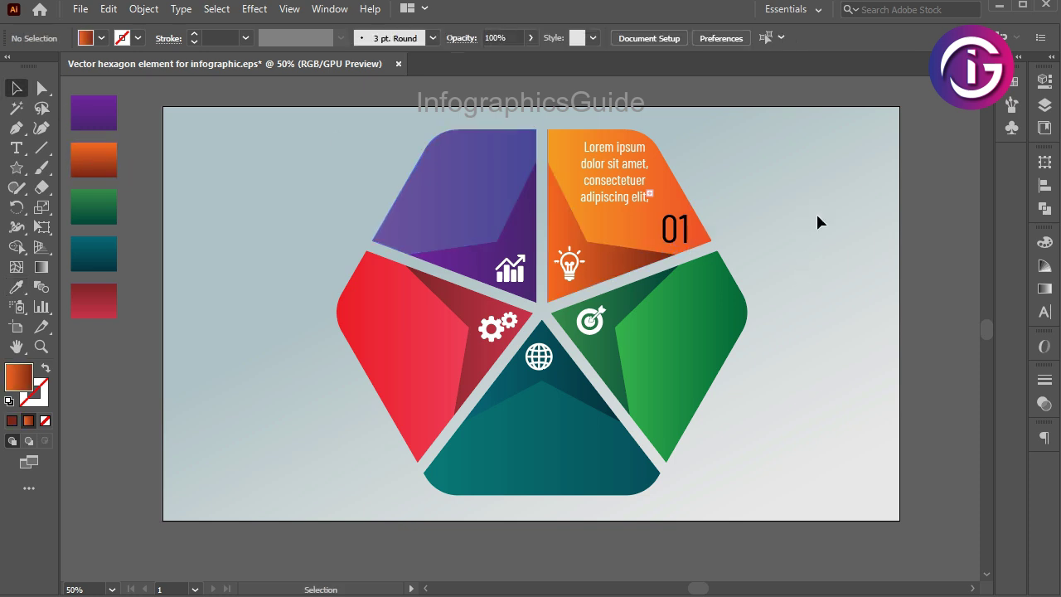
{"action": "left_click", "coordinate": [790, 331]}
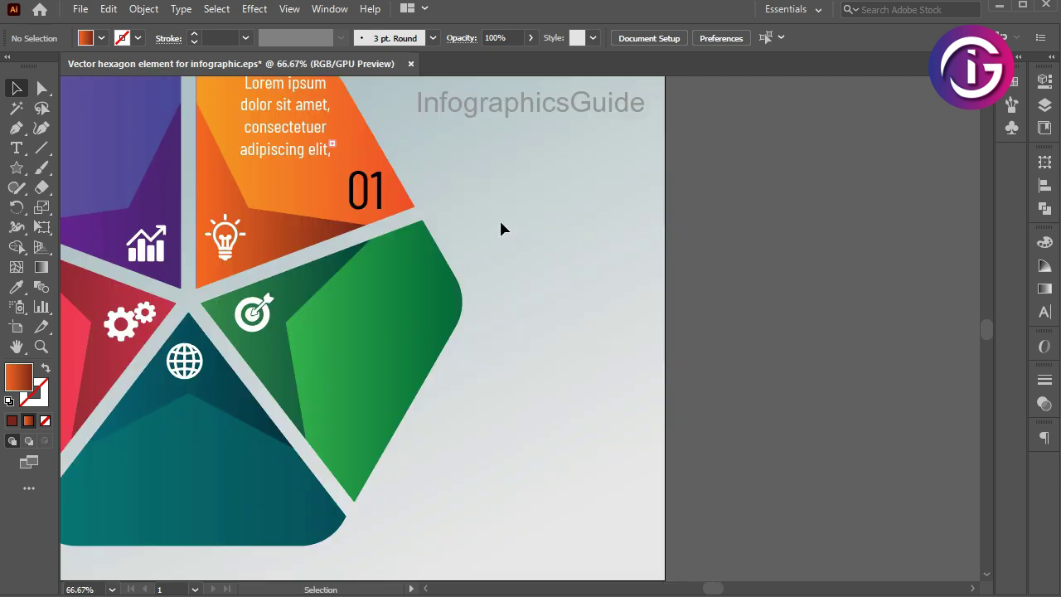
Step: Copy the caption and 01 number into the green wedge and change the number to 02
{"action": "mouse_move", "coordinate": [313, 116]}
{"action": "left_mouse_down"}
{"action": "mouse_move", "coordinate": [417, 292]}
{"action": "mouse_move", "coordinate": [409, 312]}
{"action": "left_mouse_up"}
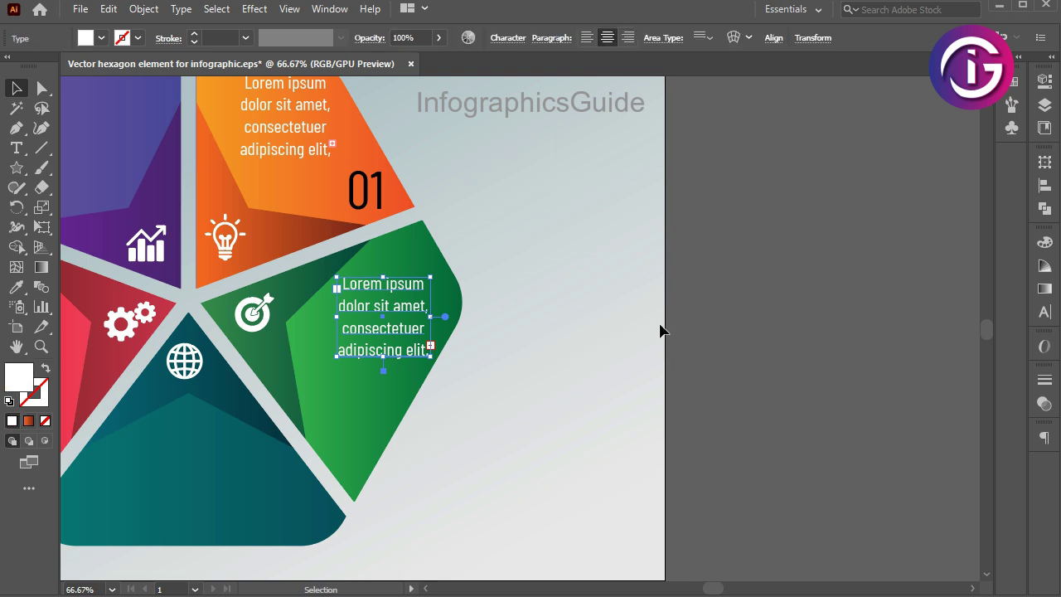
{"action": "left_click", "coordinate": [374, 197]}
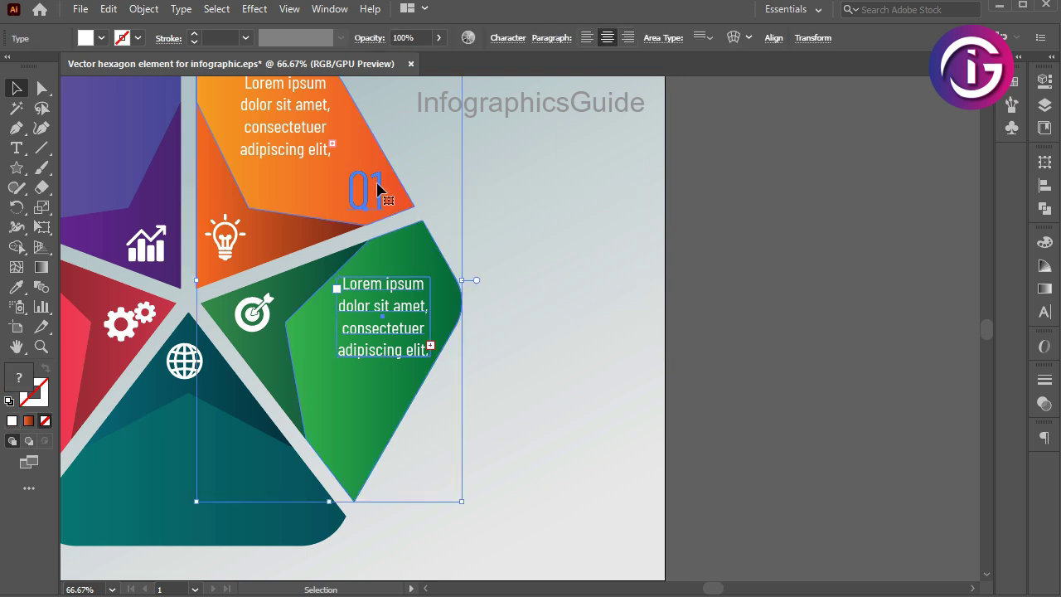
{"action": "left_click", "coordinate": [548, 230]}
{"action": "left_click", "coordinate": [377, 192]}
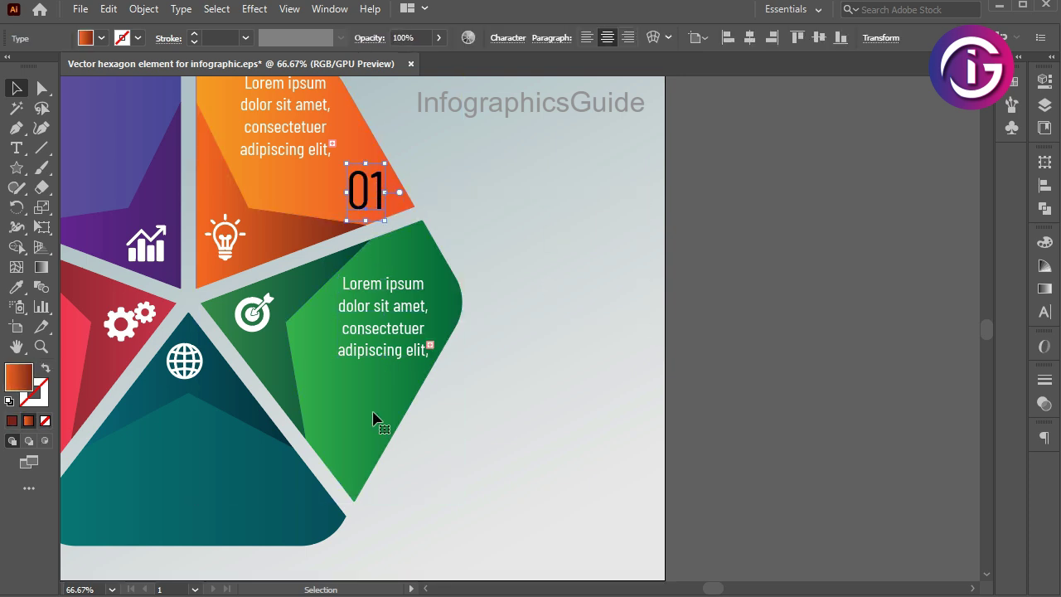
{"action": "left_click_drag", "start_coordinate": [373, 419], "coordinate": [370, 426]}
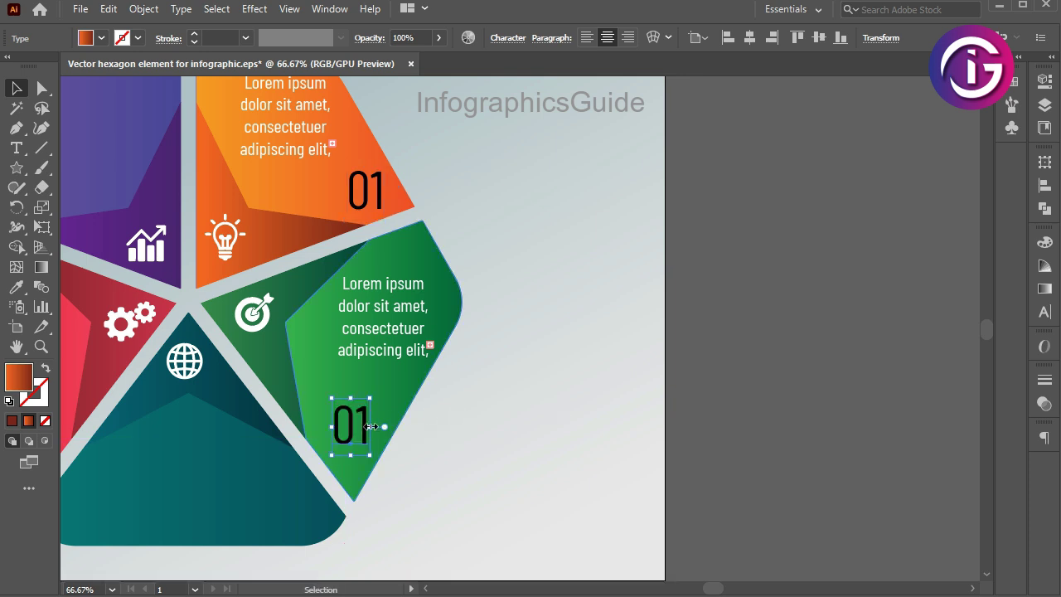
{"action": "key", "text": "t"}
{"action": "left_click_drag", "start_coordinate": [362, 421], "coordinate": [393, 429]}
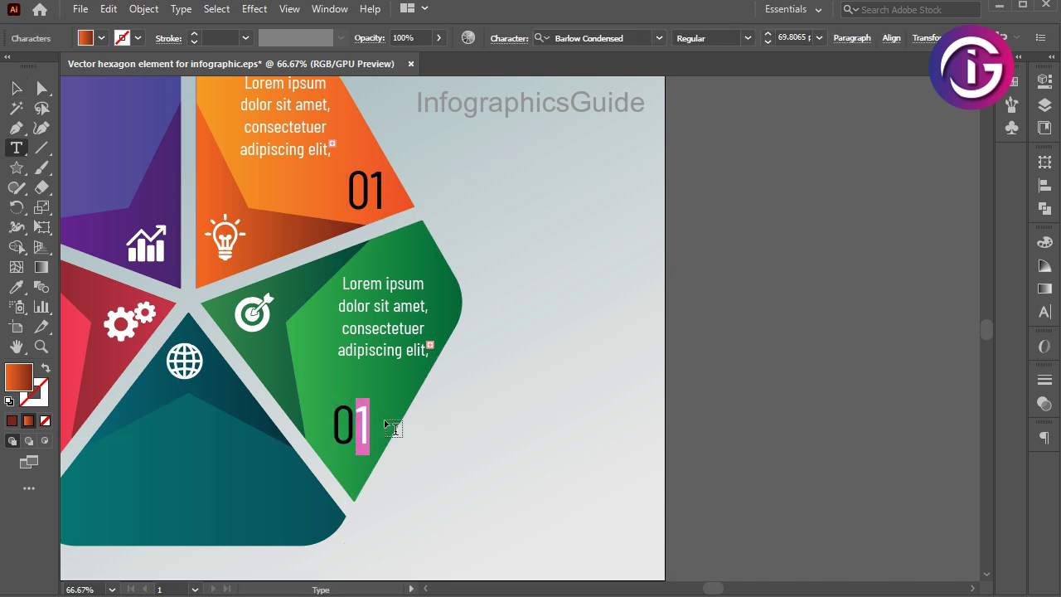
{"action": "type", "text": "2"}
{"action": "left_click", "coordinate": [576, 300]}
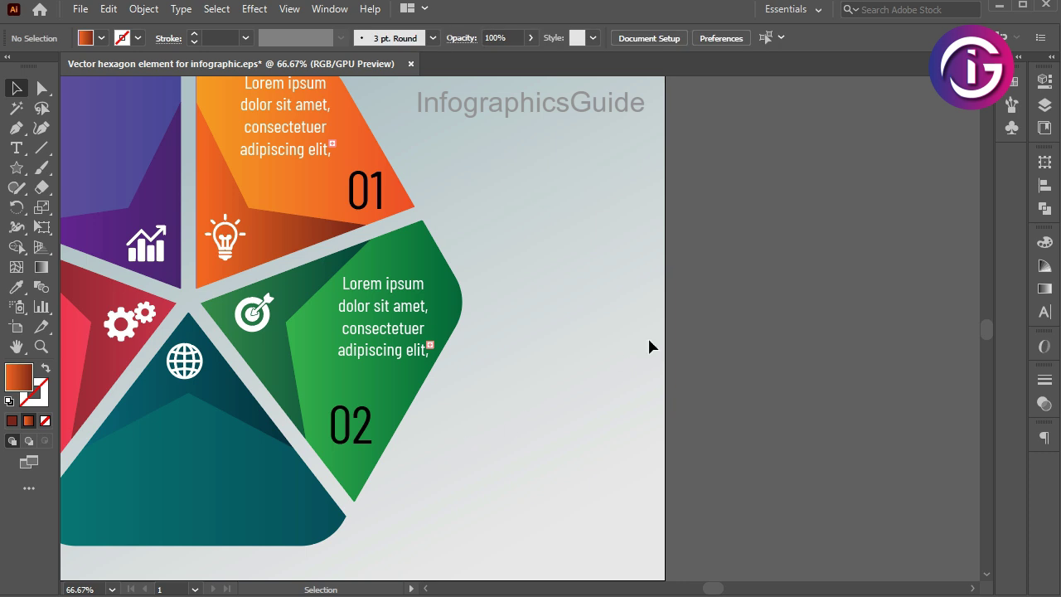
Step: Copy the caption and number into the teal wedge and renumber it 03
{"action": "left_click_drag", "start_coordinate": [648, 345], "coordinate": [757, 303]}
{"action": "left_click_drag", "start_coordinate": [704, 207], "coordinate": [547, 377]}
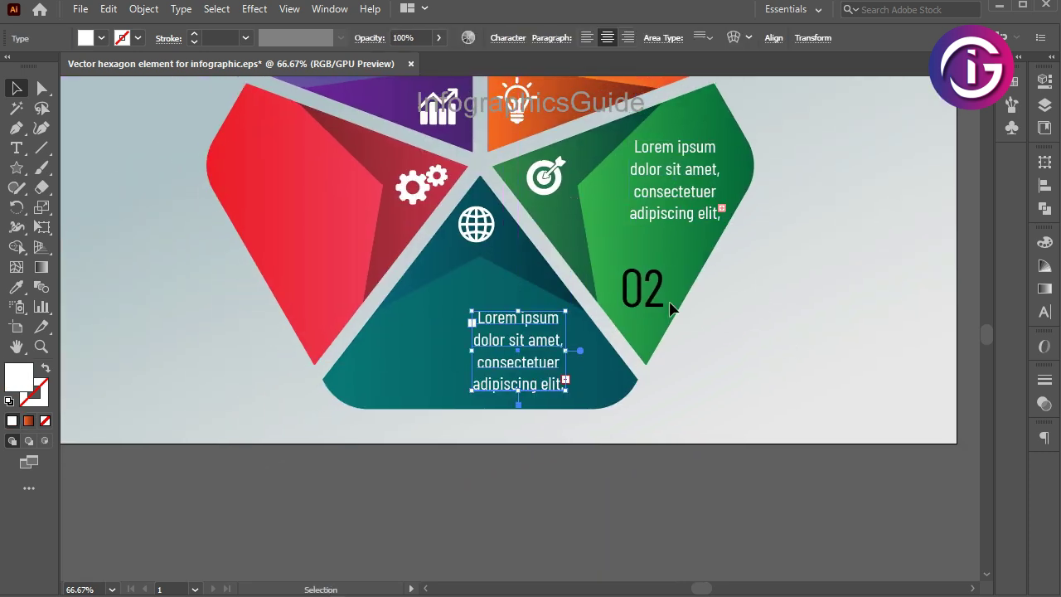
{"action": "mouse_move", "coordinate": [659, 300]}
{"action": "left_mouse_down"}
{"action": "mouse_move", "coordinate": [403, 380]}
{"action": "mouse_move", "coordinate": [386, 368]}
{"action": "left_mouse_up"}
{"action": "type", "text": "t"}
{"action": "type", "text": "3"}
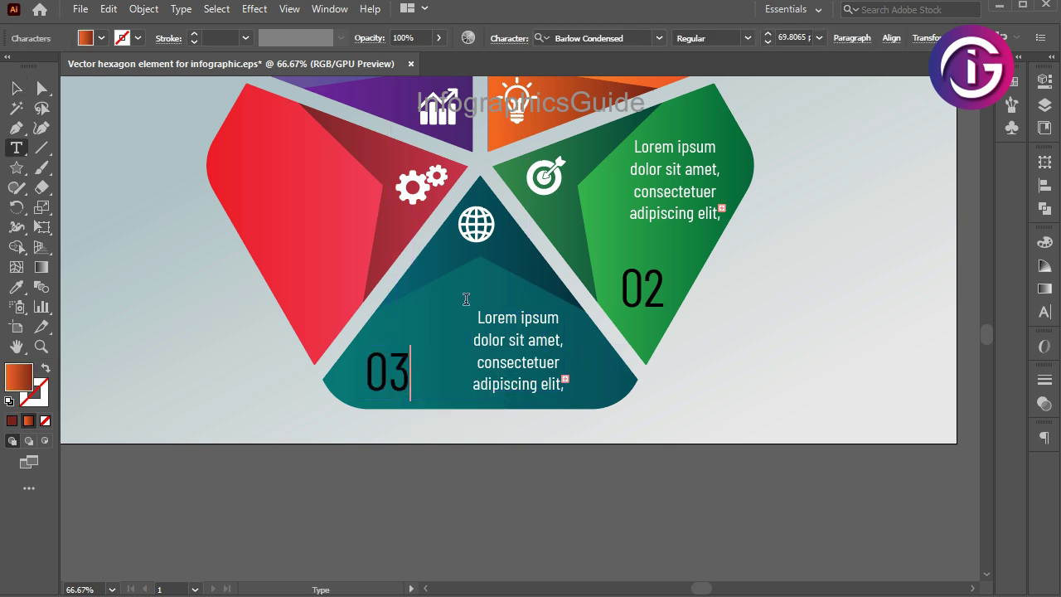
{"action": "key", "text": "Escape"}
{"action": "left_click", "coordinate": [106, 237]}
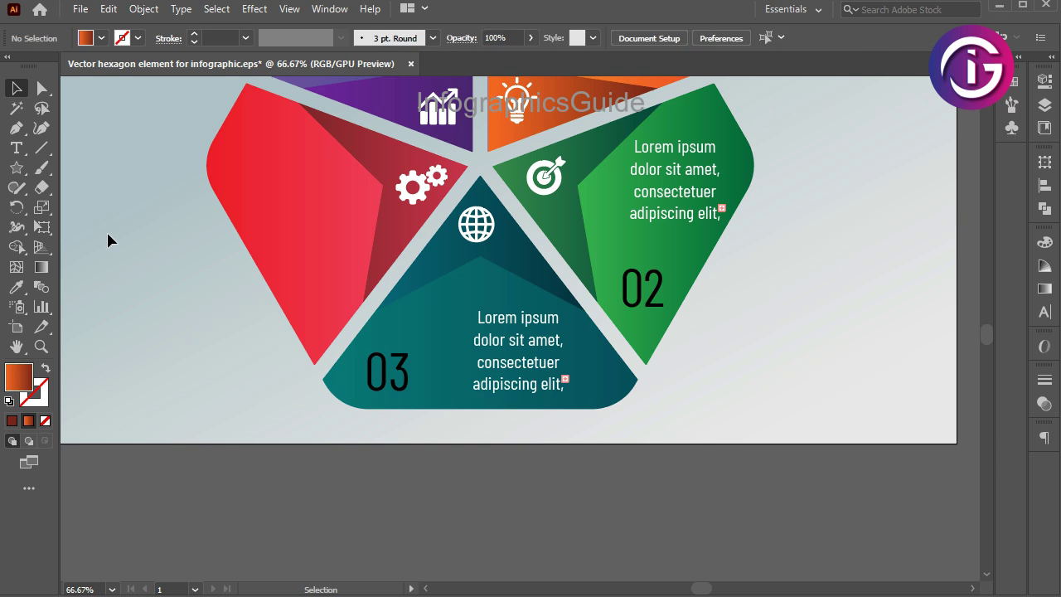
Step: Shift the teal caption left, then copy the caption and number into the red wedge as 04
{"action": "left_click", "coordinate": [521, 363]}
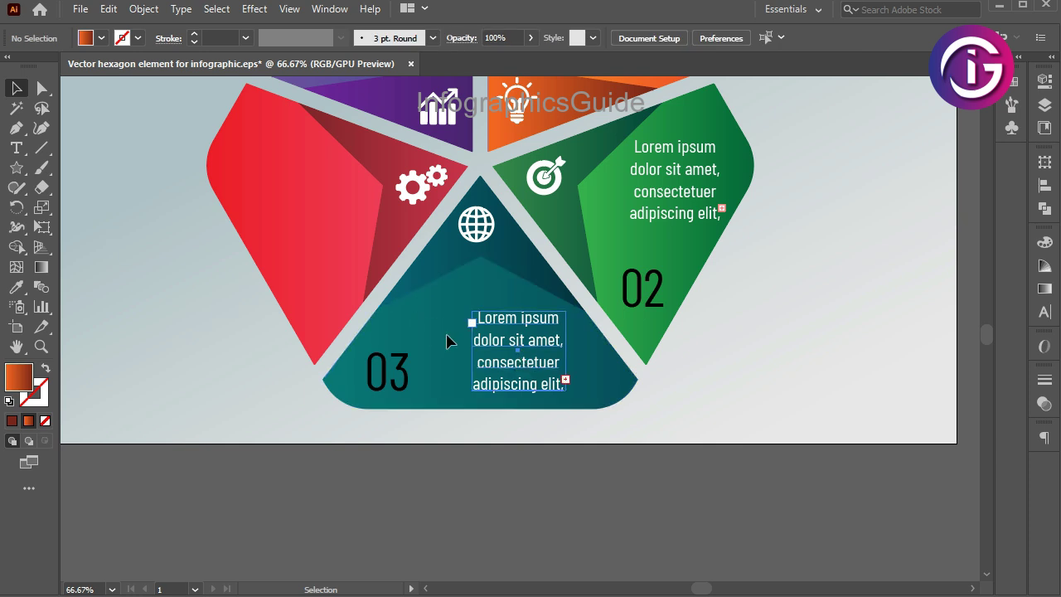
{"action": "left_click_drag", "start_coordinate": [447, 341], "coordinate": [408, 323]}
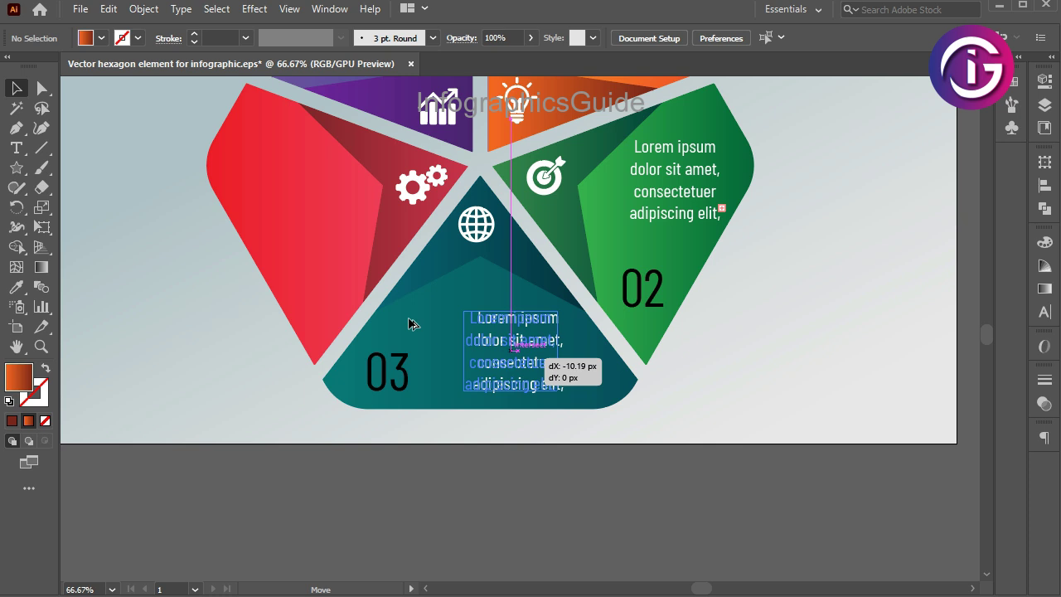
{"action": "left_click_drag", "start_coordinate": [408, 323], "coordinate": [320, 244]}
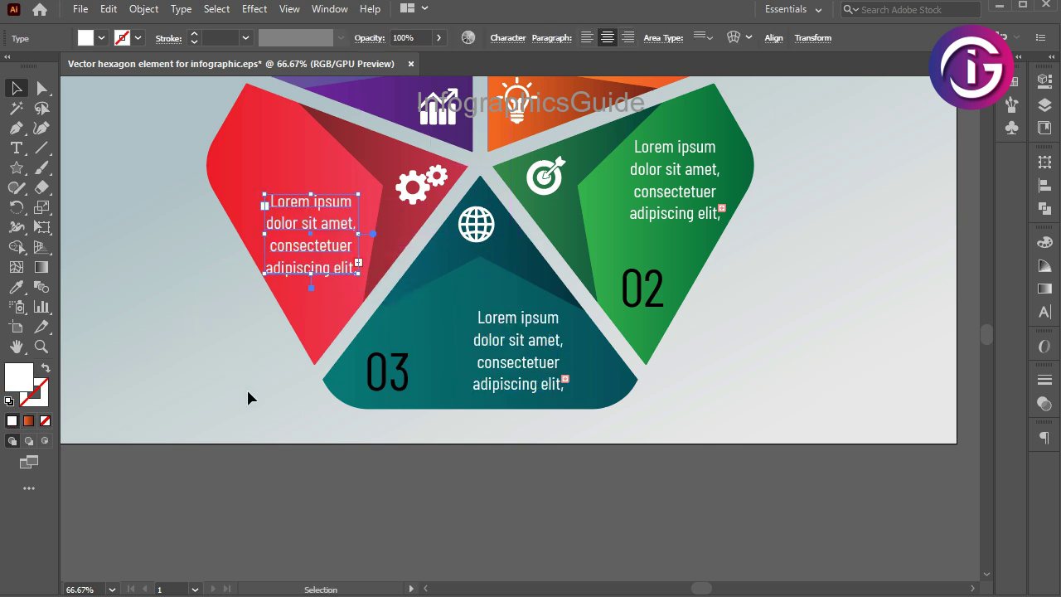
{"action": "left_click_drag", "start_coordinate": [406, 381], "coordinate": [273, 143]}
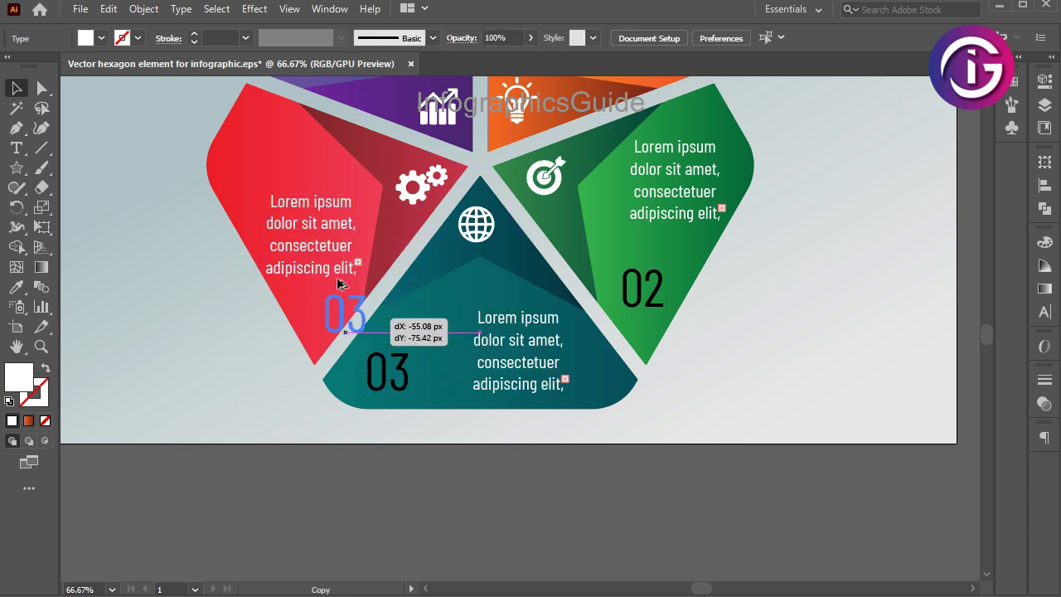
{"action": "double_click", "coordinate": [274, 142]}
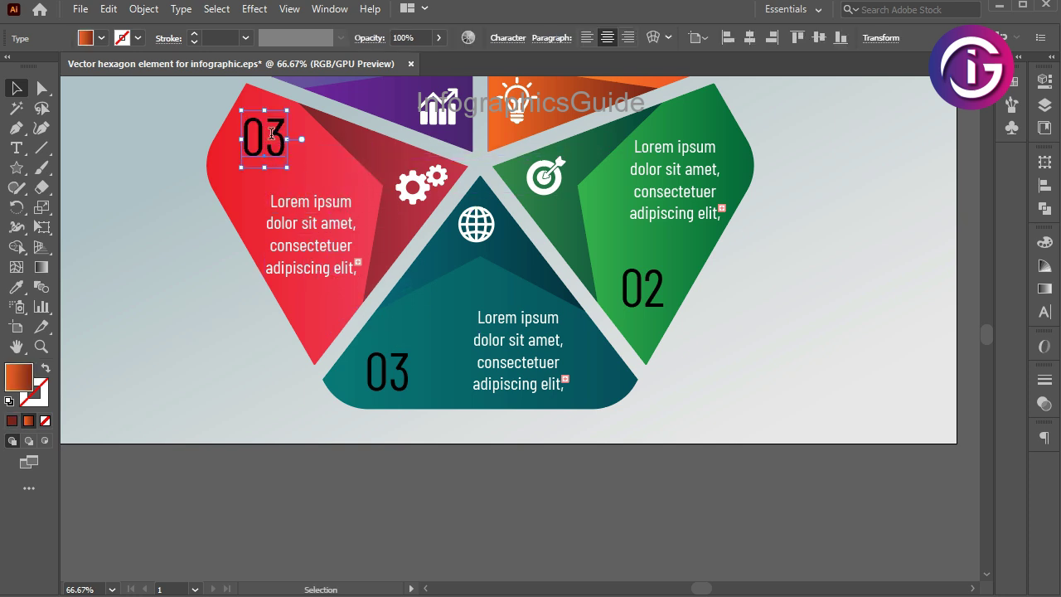
{"action": "key", "text": "shift+Right"}
{"action": "type", "text": "4"}
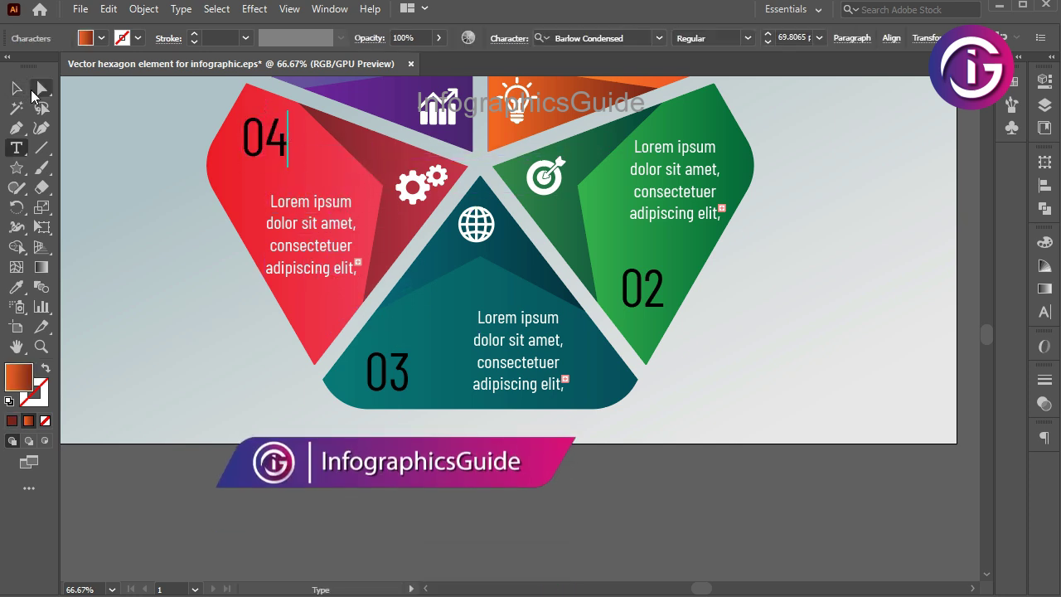
{"action": "left_click", "coordinate": [16, 88]}
Step: Copy the caption and number into the purple wedge and change the number to 05
{"action": "left_click", "coordinate": [311, 235]}
{"action": "scroll", "coordinate": [311, 235], "scroll_direction": "up", "scroll_amount": 5}
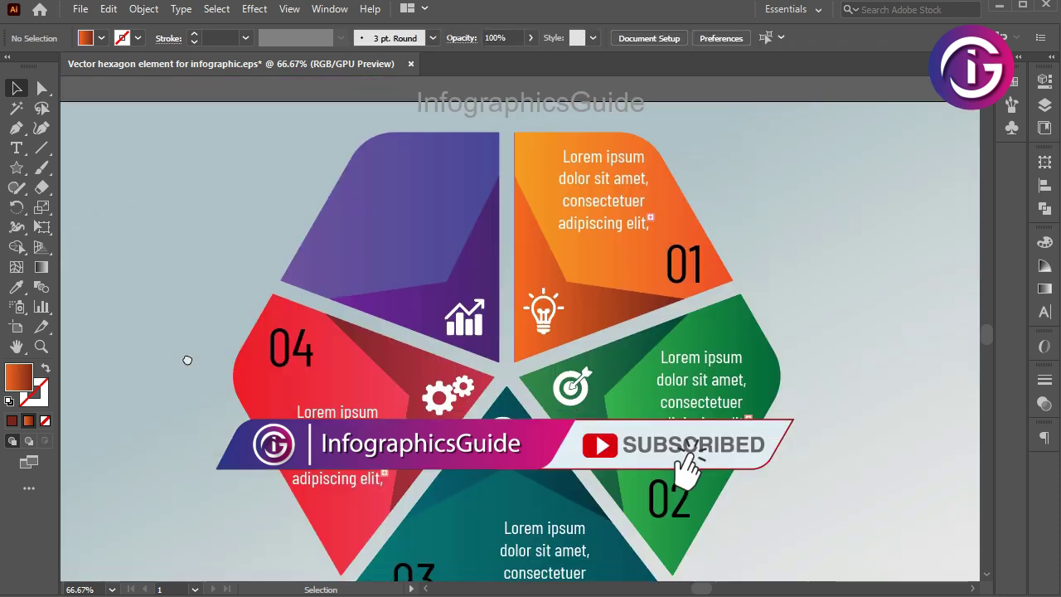
{"action": "left_click_drag", "start_coordinate": [355, 470], "coordinate": [391, 262]}
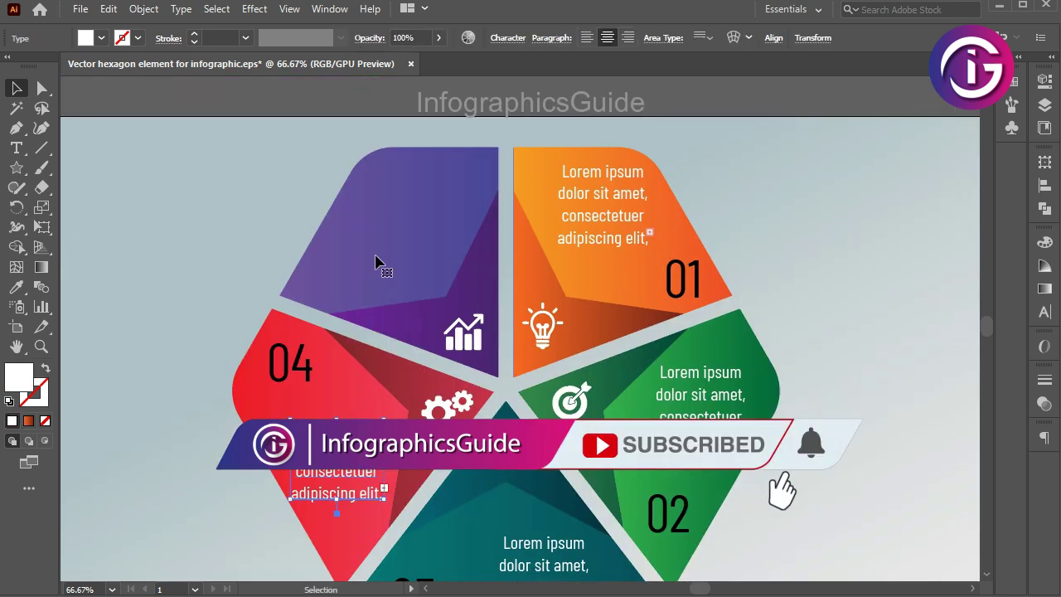
{"action": "left_click", "coordinate": [186, 214]}
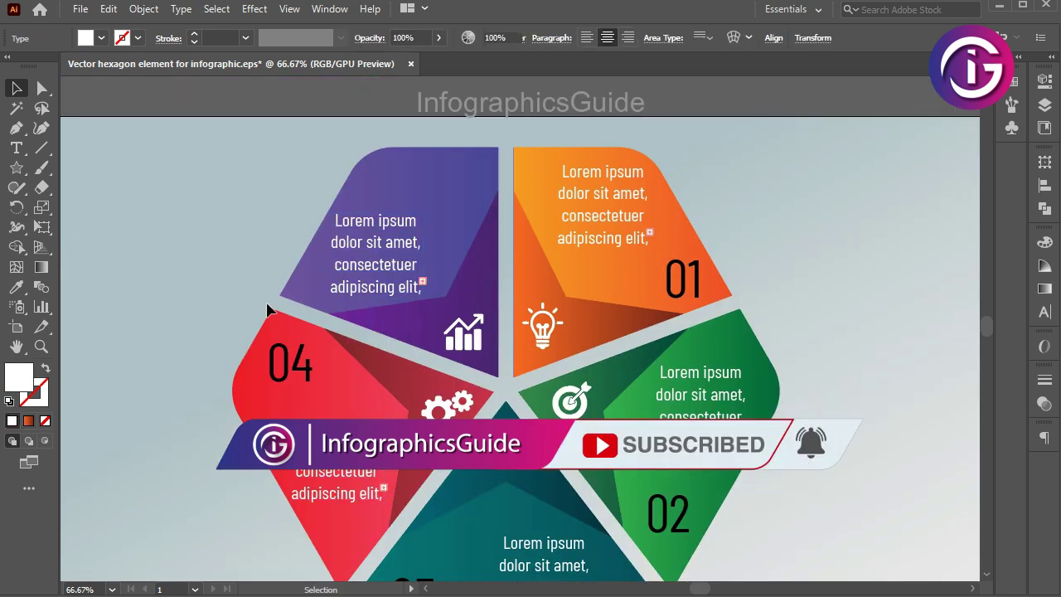
{"action": "left_click_drag", "start_coordinate": [305, 359], "coordinate": [464, 192]}
{"action": "double_click", "coordinate": [464, 191]}
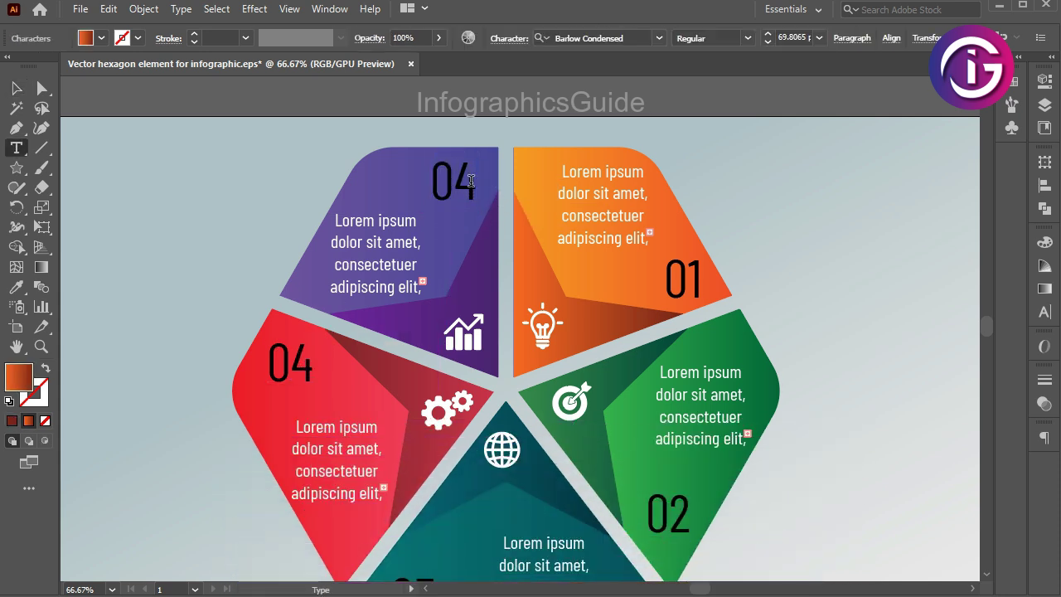
{"action": "key", "text": "BackSpace"}
{"action": "type", "text": "5"}
{"action": "key", "text": "Escape"}
{"action": "left_click", "coordinate": [133, 204]}
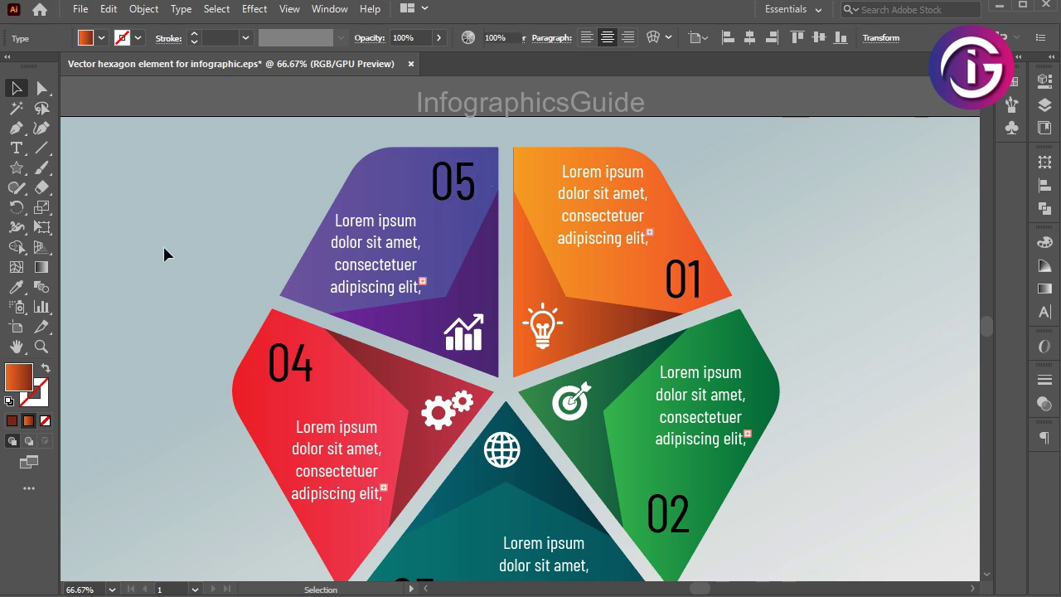
{"action": "scroll", "coordinate": [145, 185], "scroll_direction": "down", "scroll_amount": 3}
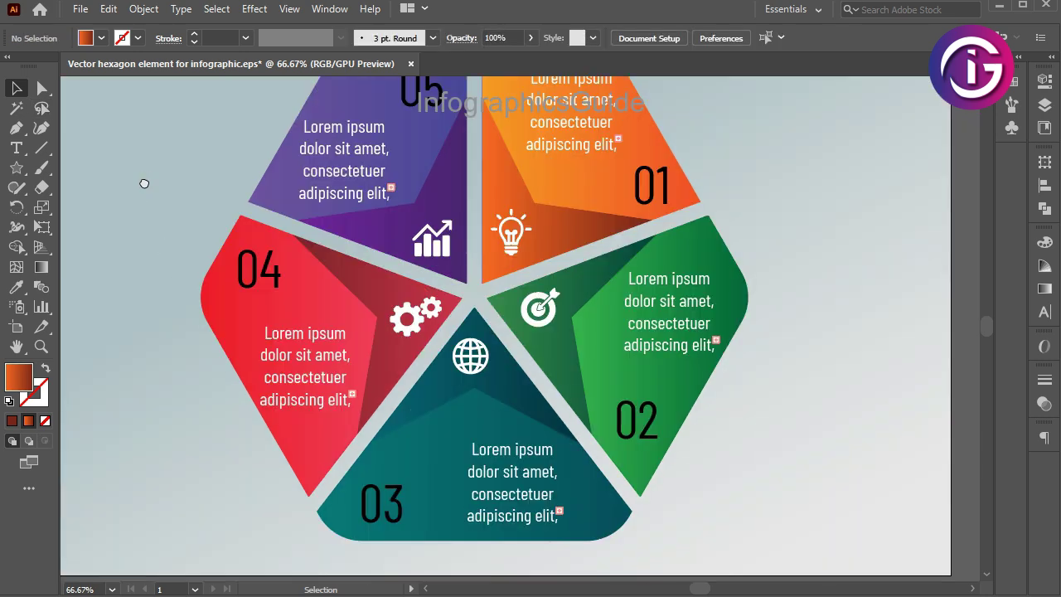
{"action": "scroll", "coordinate": [144, 183], "scroll_direction": "up", "scroll_amount": 3}
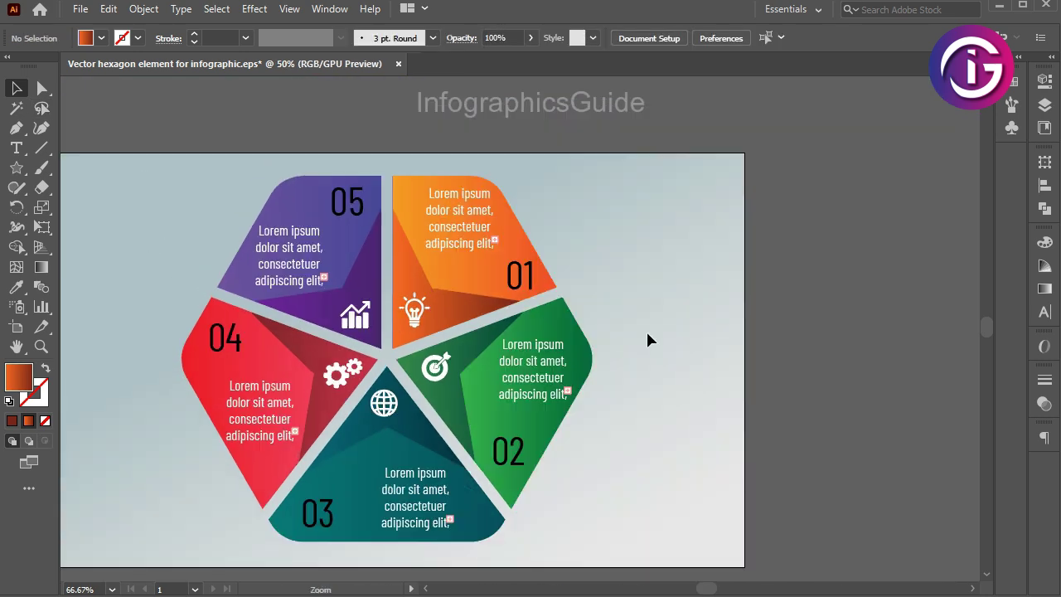
{"action": "key", "text": "ctrl+minus"}
{"action": "key", "text": "ctrl+plus"}
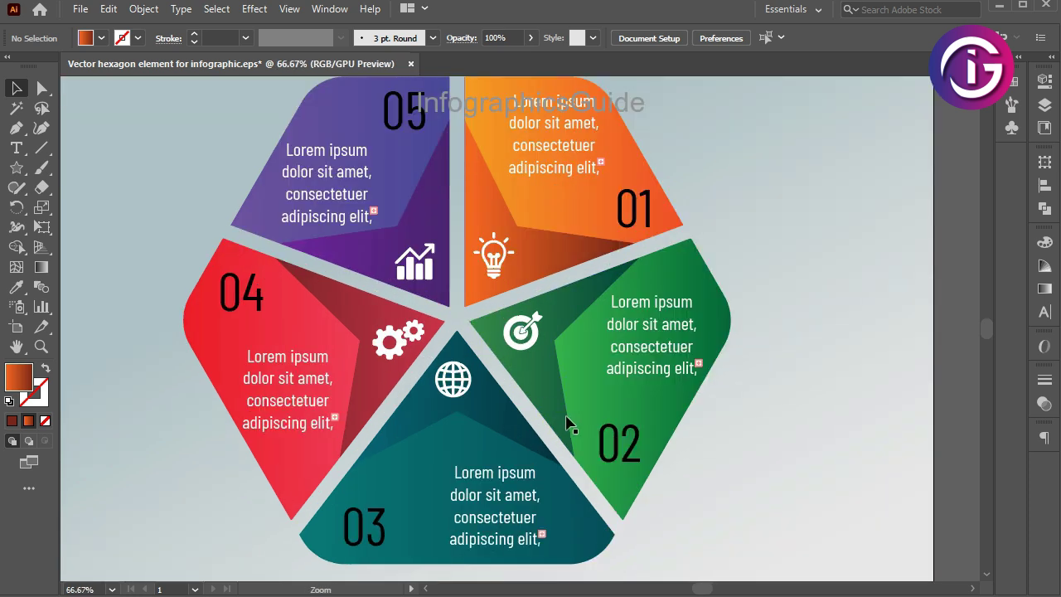
{"action": "left_click_drag", "start_coordinate": [568, 426], "coordinate": [543, 402]}
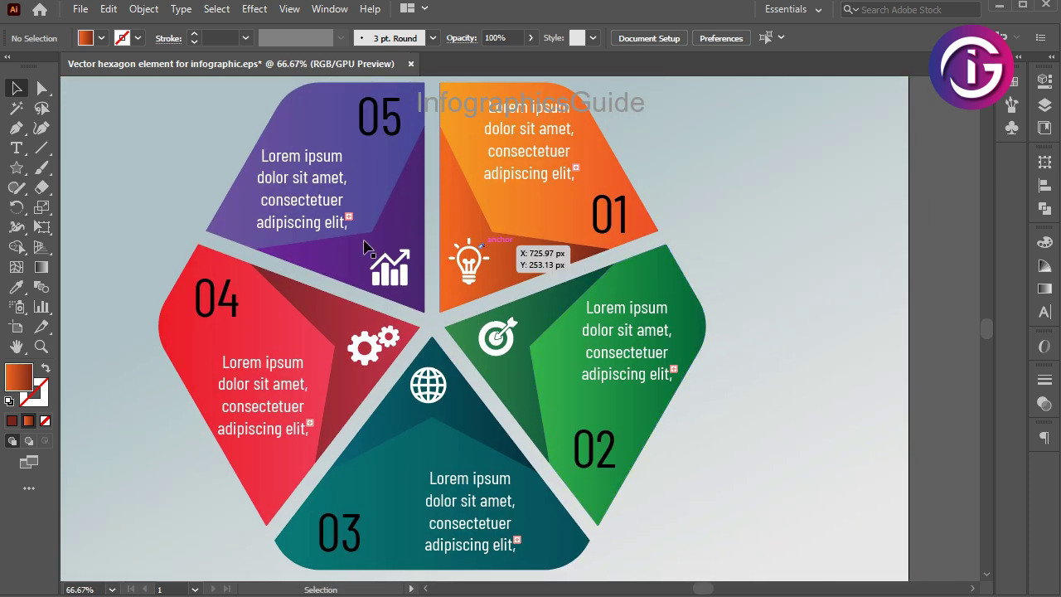
{"action": "left_click", "coordinate": [346, 217]}
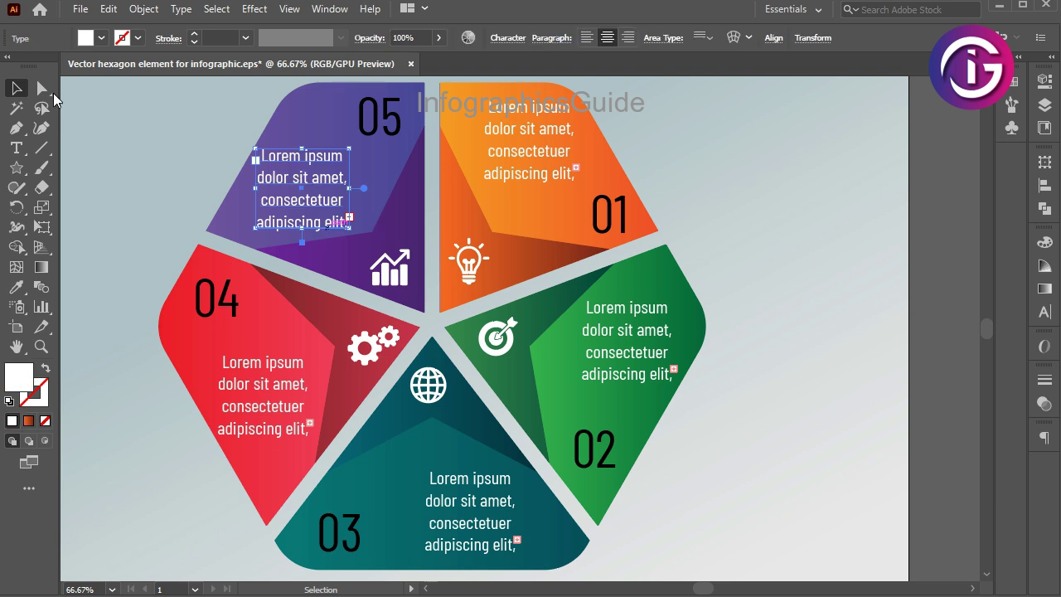
{"action": "left_click", "coordinate": [243, 139]}
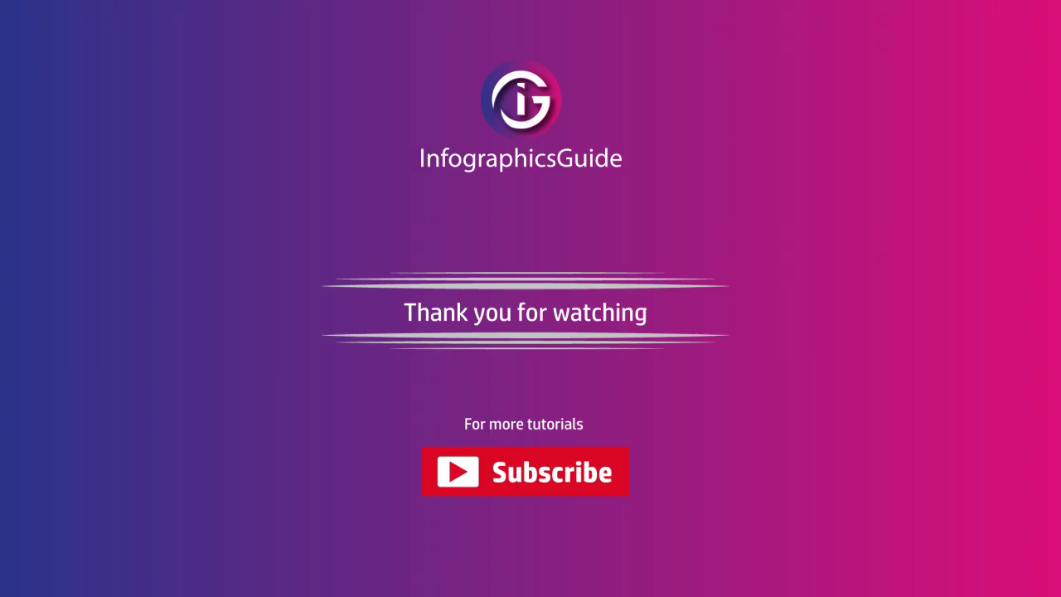